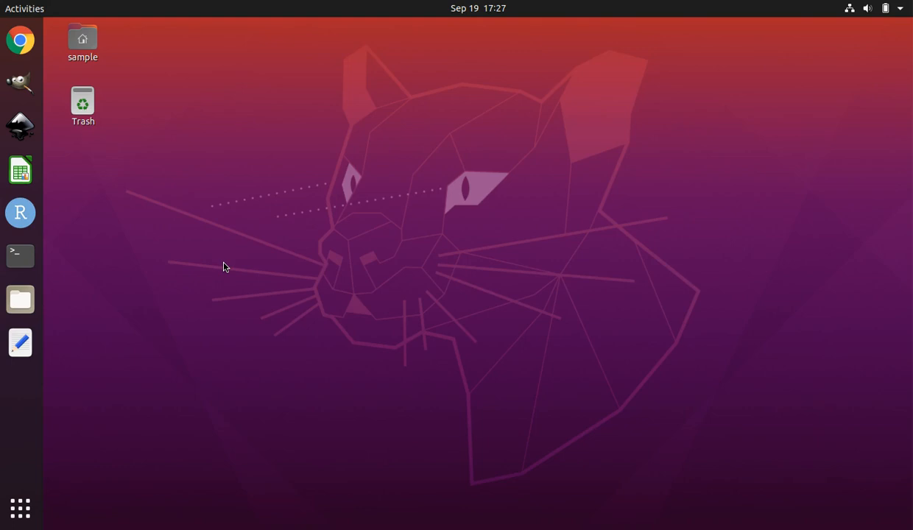
# Step: Launch Google Chrome and go to the website joshbanta.com
pyautogui.click(29, 502)
pyautogui.click(28, 505)
pyautogui.click(24, 41)
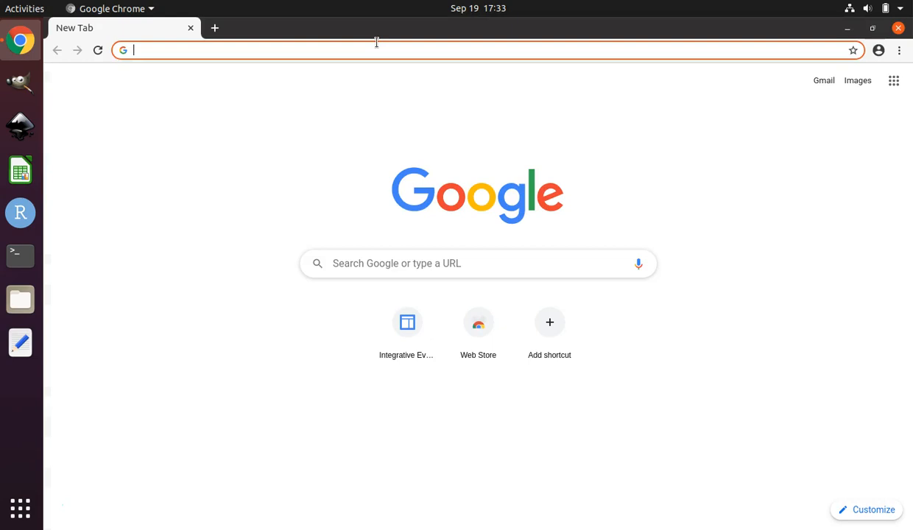
pyautogui.write('joshbanta')
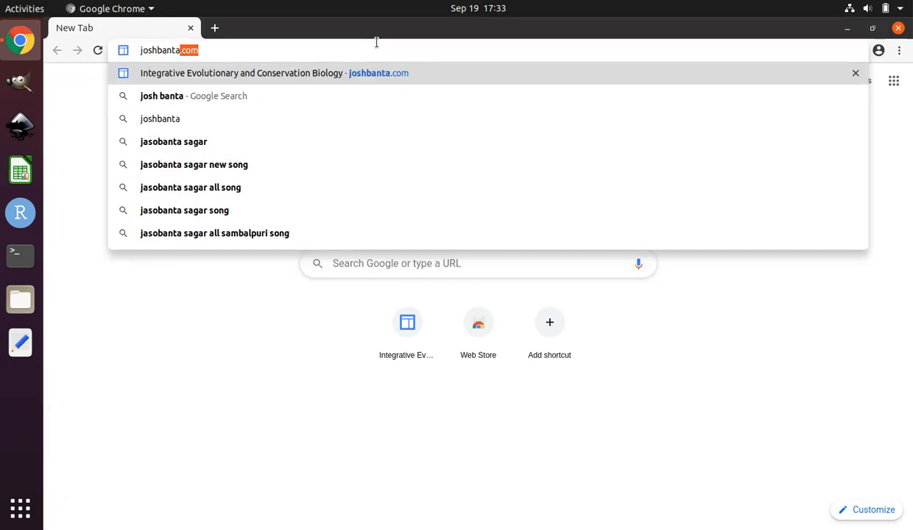
pyautogui.press('Return')
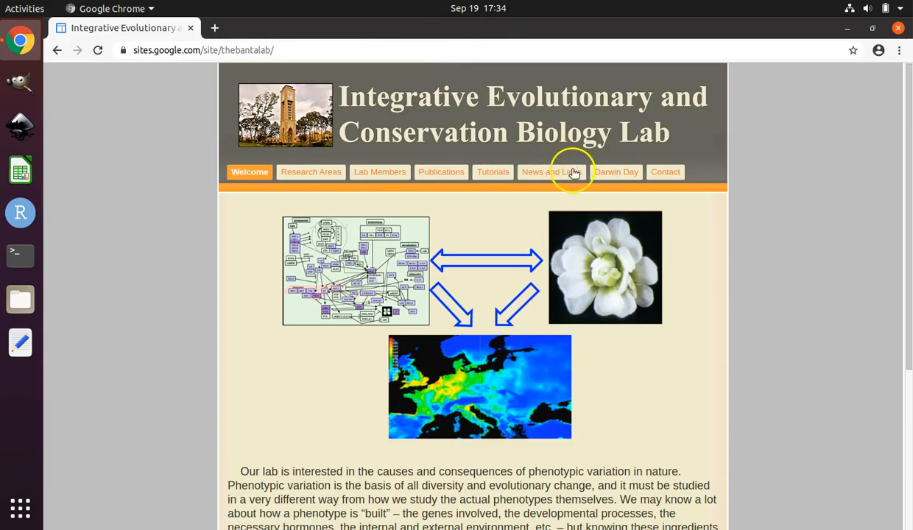
# Step: On the lab site's Tutorials page, open the file needed for the tutorial on visualizing STRUCTURE results and making a publication-ready figure
pyautogui.click(492, 172)
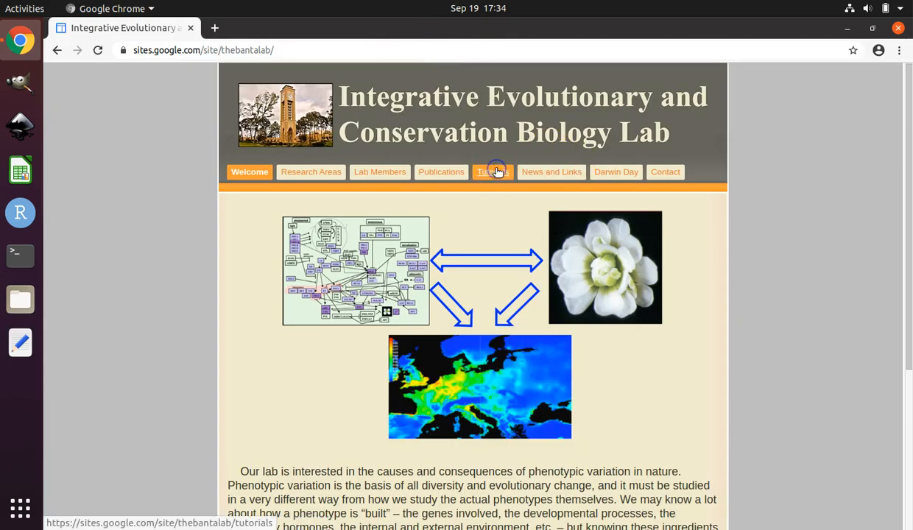
pyautogui.scroll(-10, 579, 198)
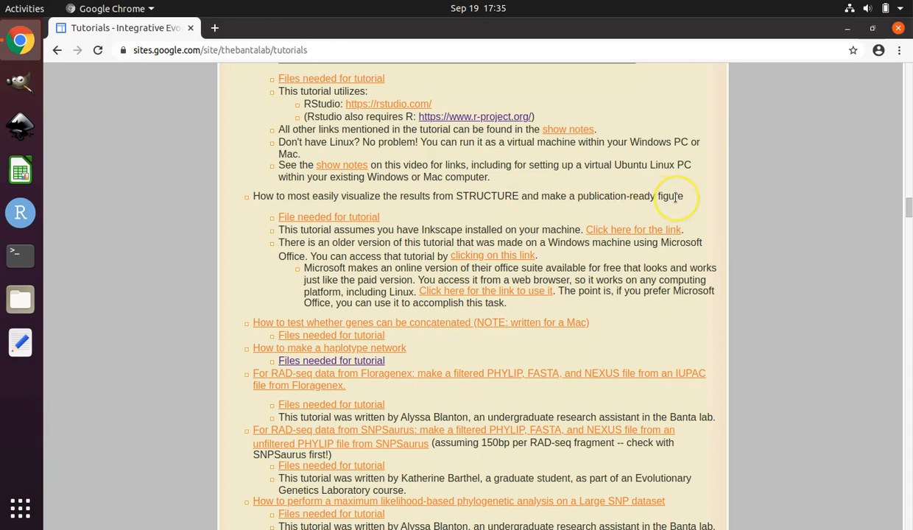
pyautogui.click(342, 223)
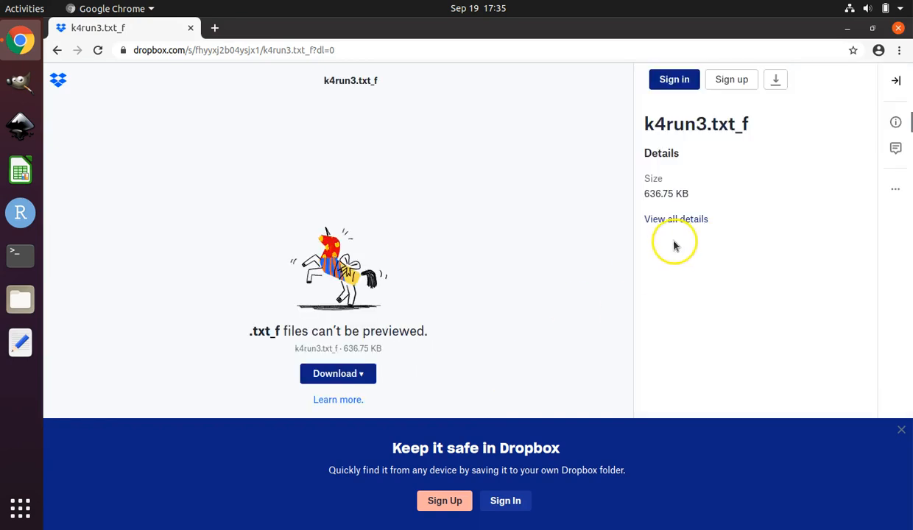
# Step: Download k4run3.txt_f from Dropbox as a direct download and close the browser
pyautogui.click(776, 80)
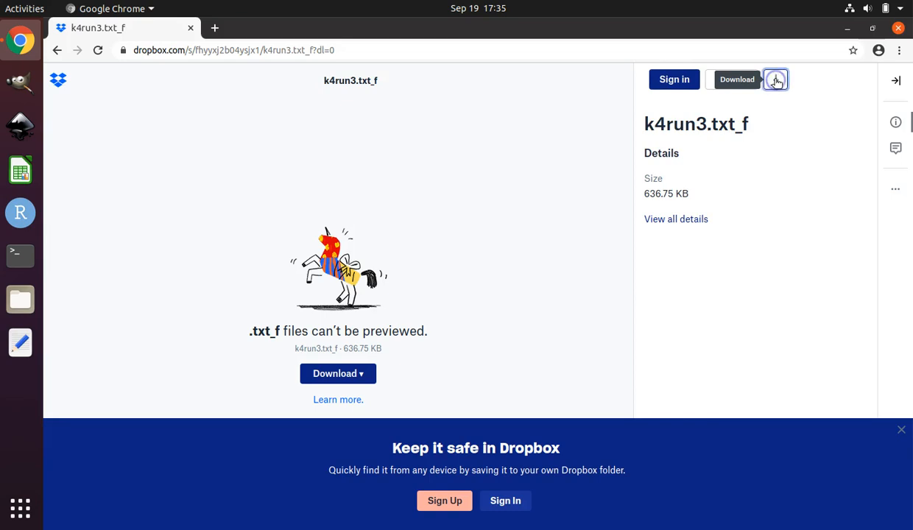
pyautogui.click(739, 108)
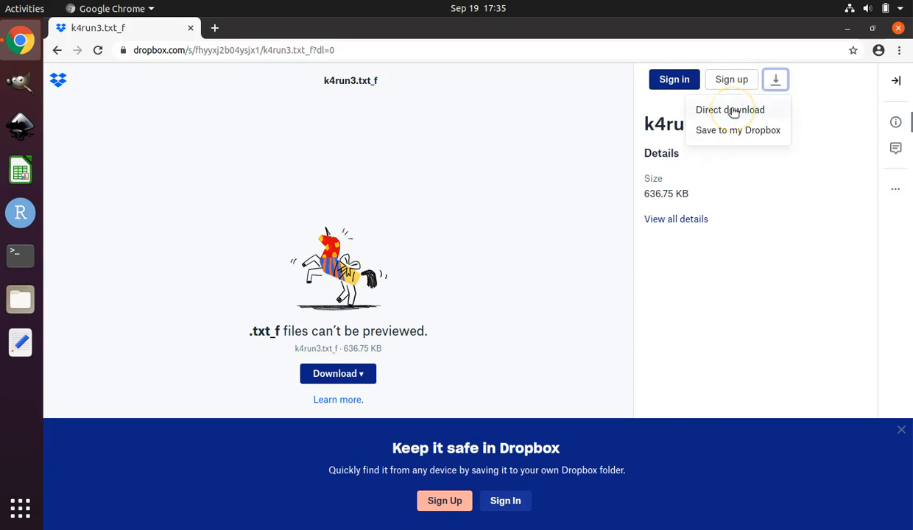
pyautogui.click(734, 110)
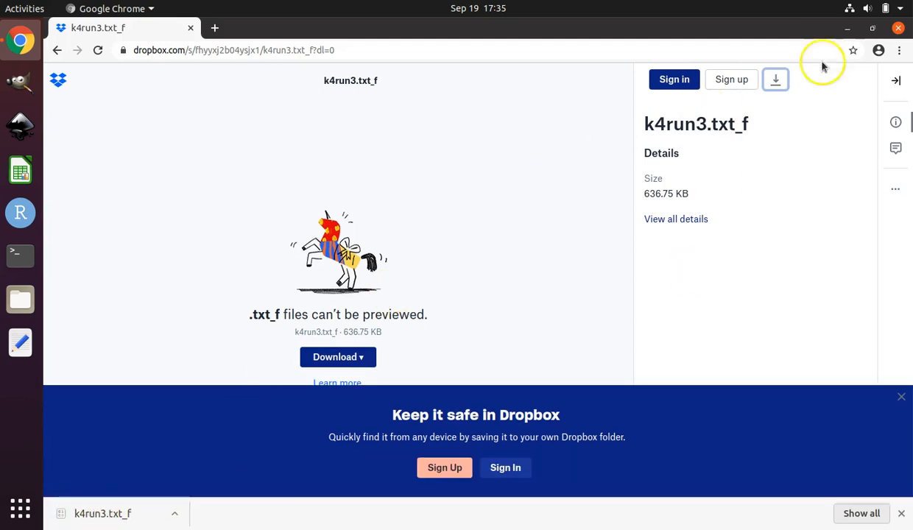
pyautogui.click(898, 29)
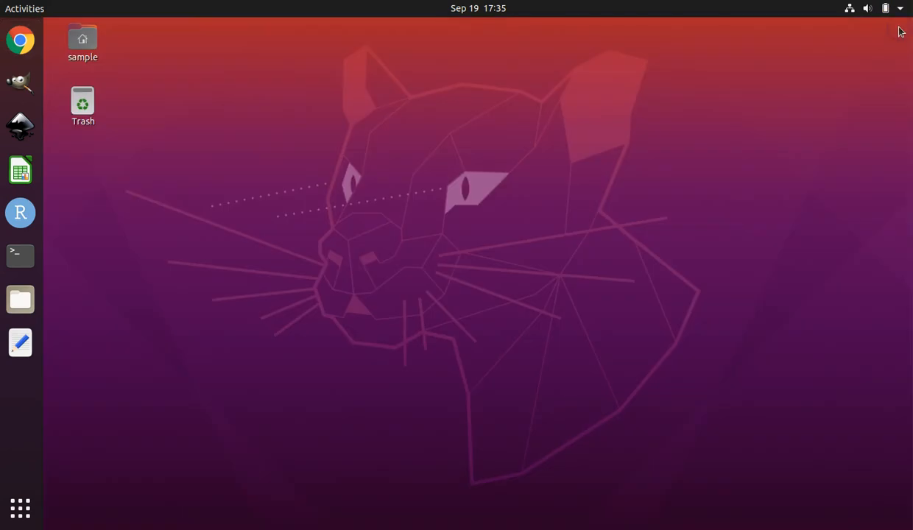
# Step: Open the Downloads folder in the file manager and copy k4run3.txt_f to the Desktop
pyautogui.click(475, 199)
pyautogui.click(21, 299)
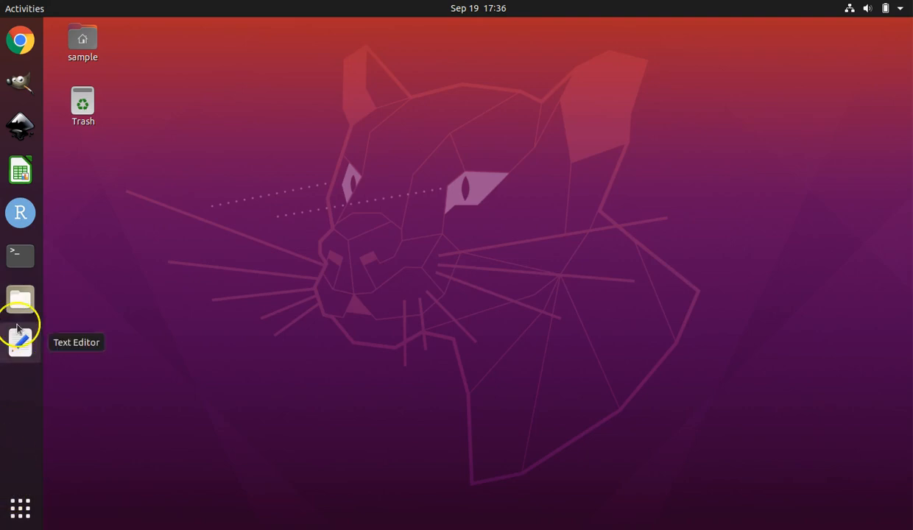
pyautogui.click(21, 302)
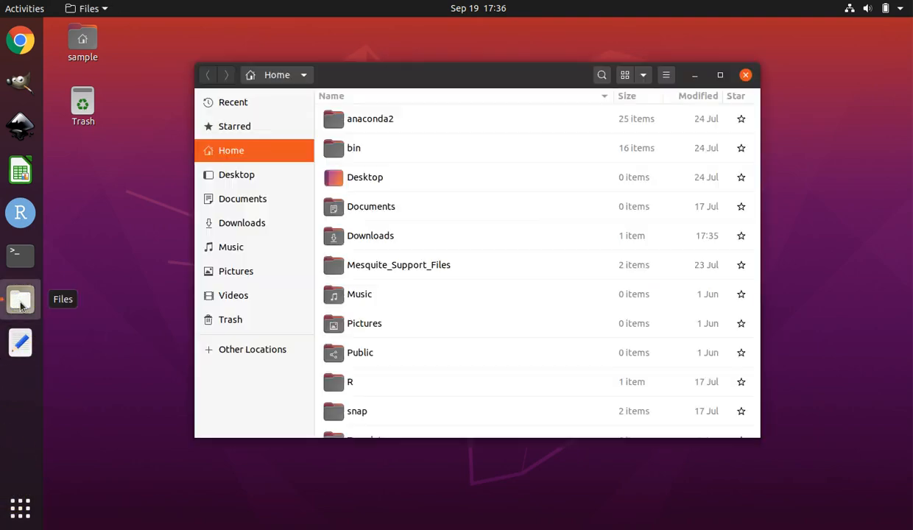
pyautogui.click(248, 220)
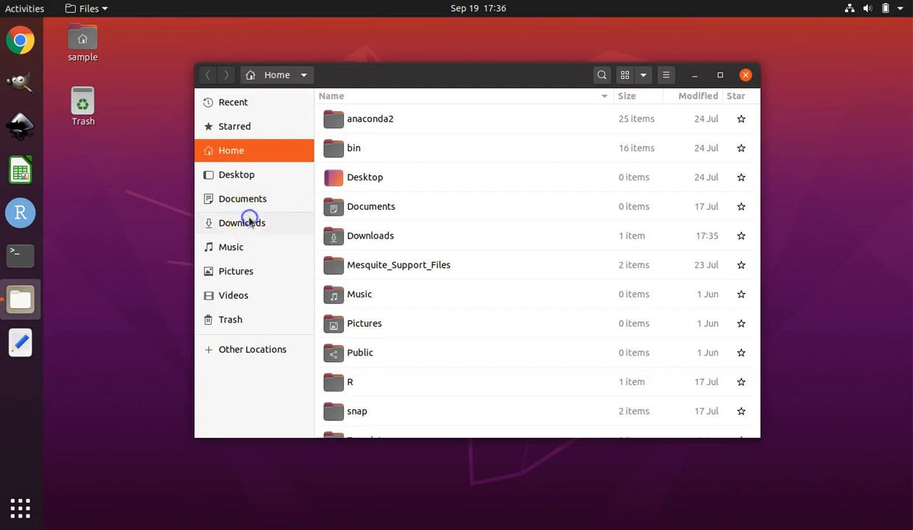
pyautogui.click(382, 120)
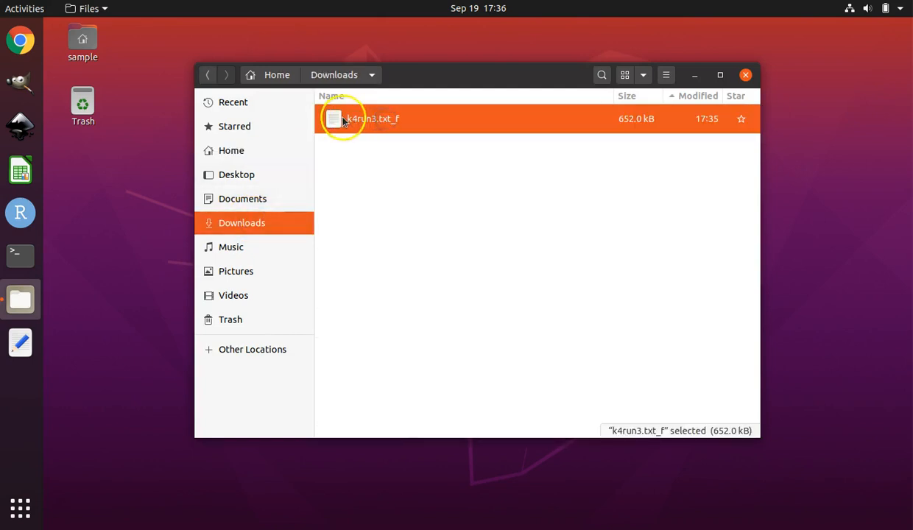
pyautogui.moveTo(340, 120); pyautogui.dragTo(238, 172)
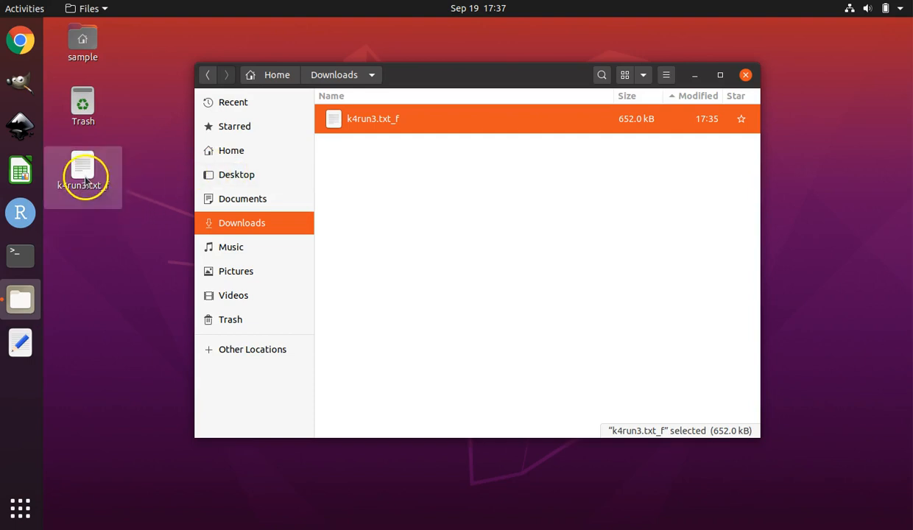
pyautogui.click(85, 180)
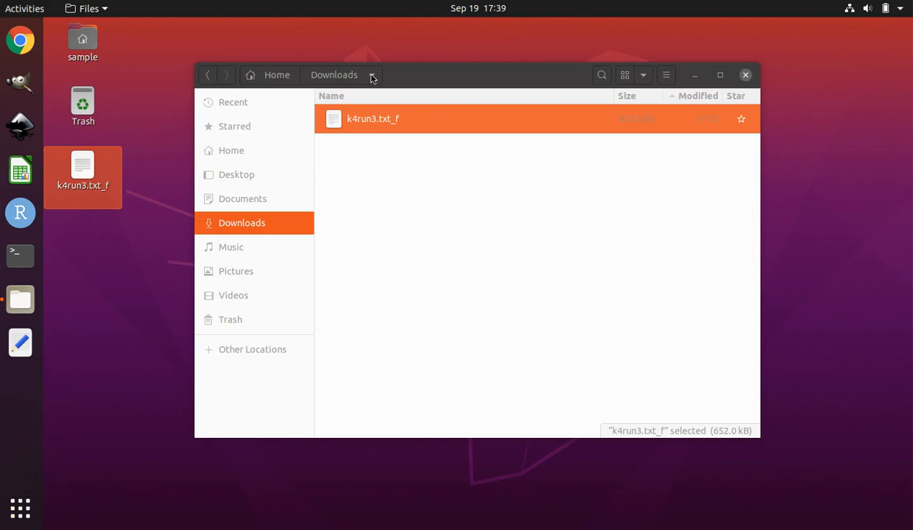
# Step: Create a new folder named "STRUCTURE figures" on the Desktop
pyautogui.click(406, 73)
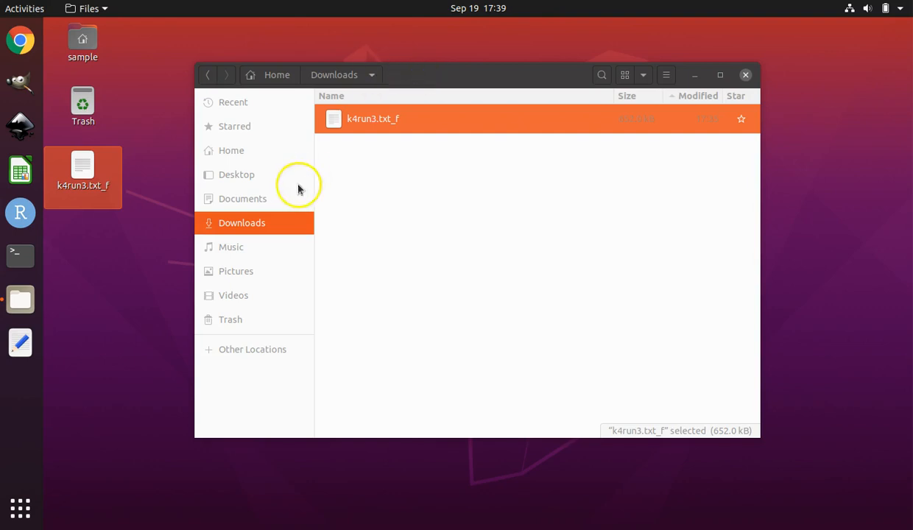
pyautogui.click(238, 174)
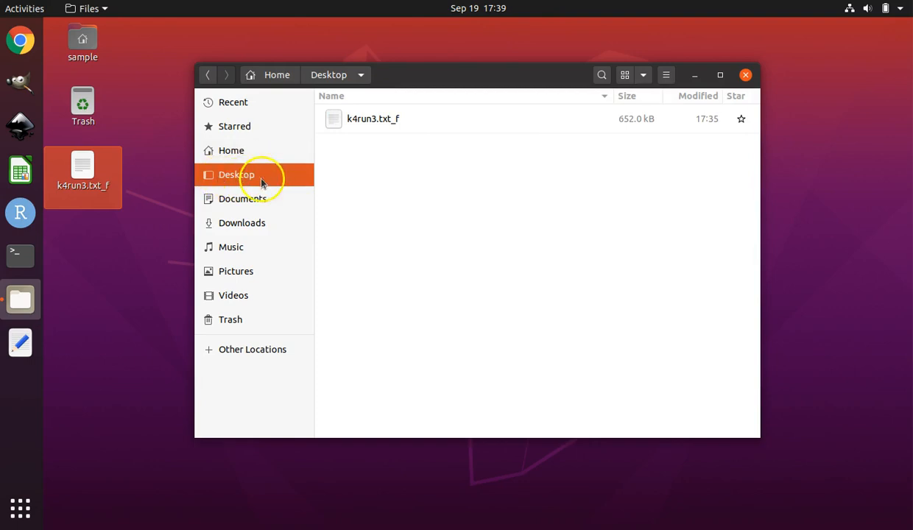
pyautogui.click(362, 76)
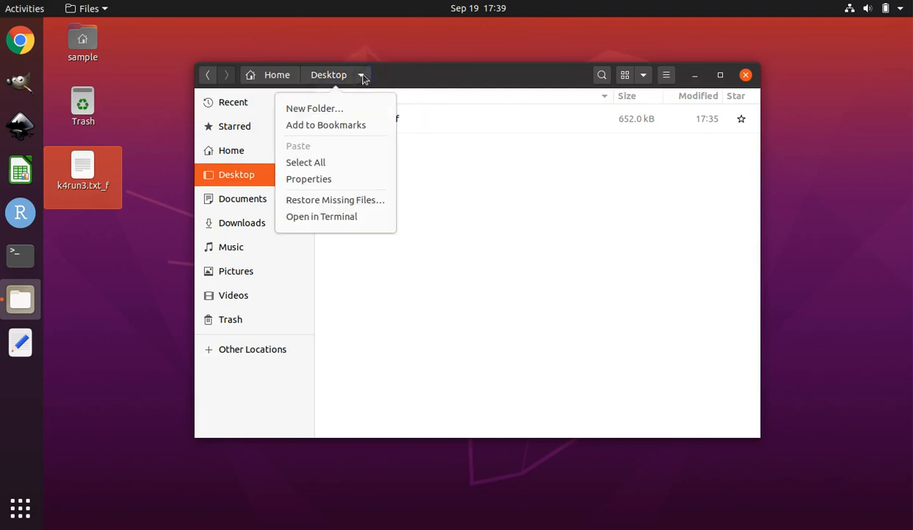
pyautogui.click(317, 111)
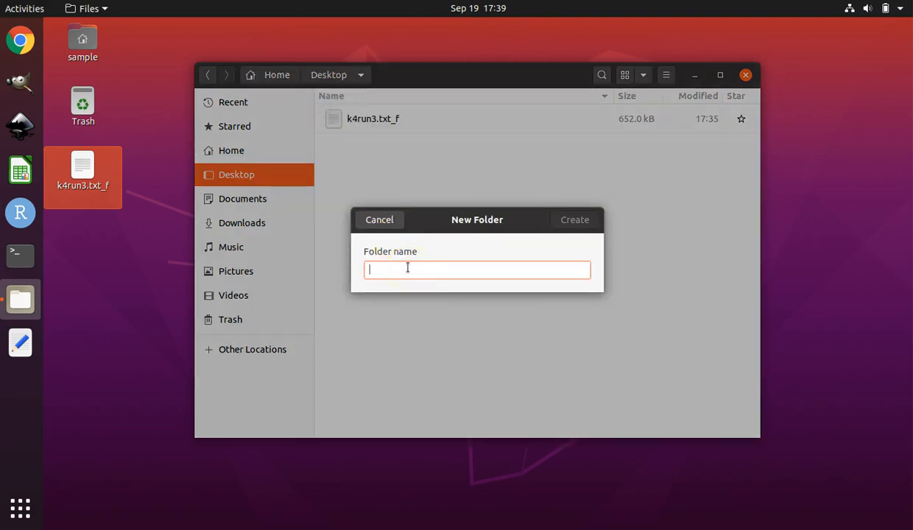
pyautogui.write('sTRUC')
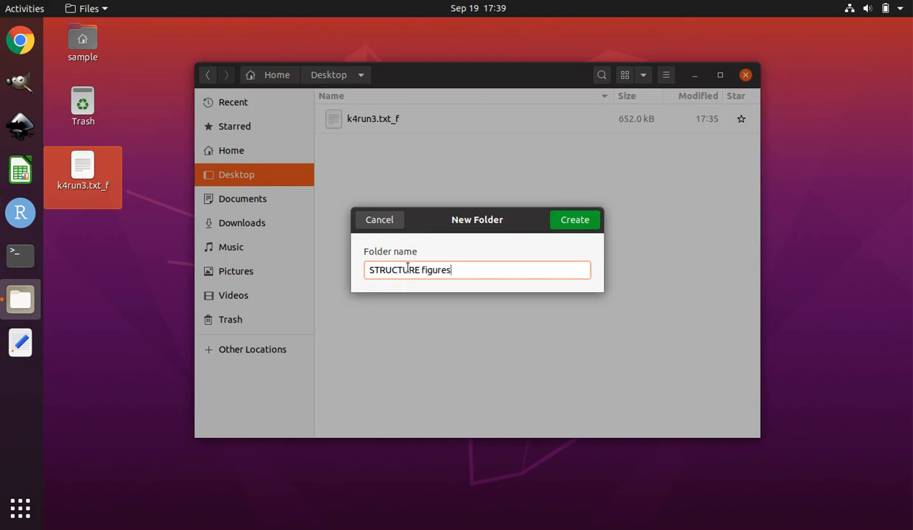
pyautogui.click(578, 221)
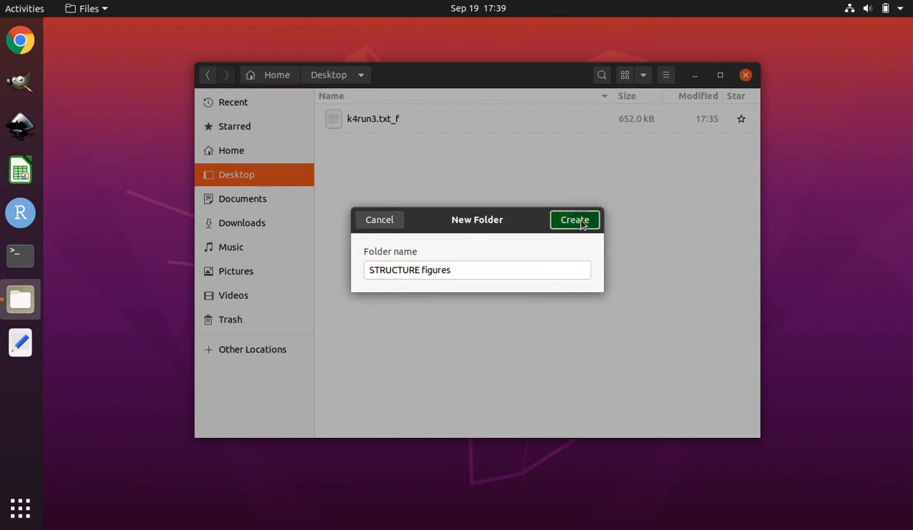
# Step: Move k4run3.txt_f from the Desktop into the STRUCTURE figures folder and open that folder
pyautogui.doubleClick(337, 152)
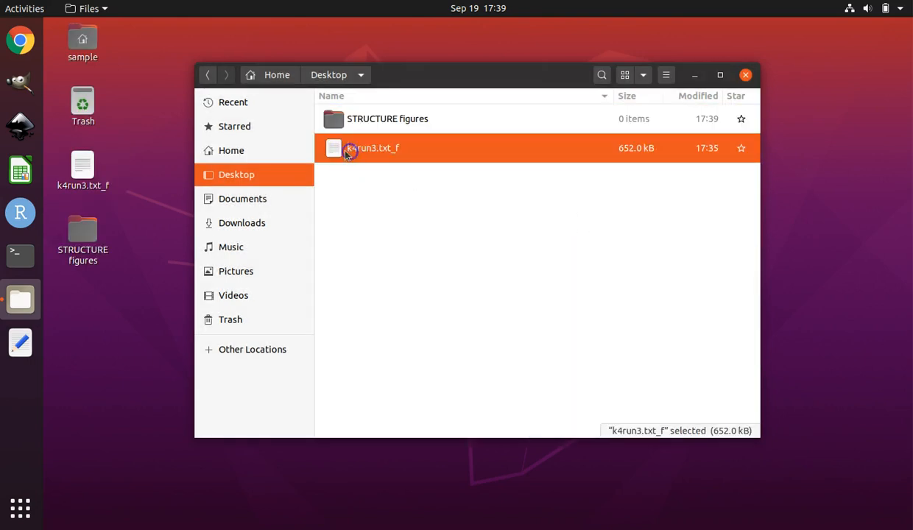
pyautogui.moveTo(336, 152); pyautogui.dragTo(371, 115)
pyautogui.click(376, 120)
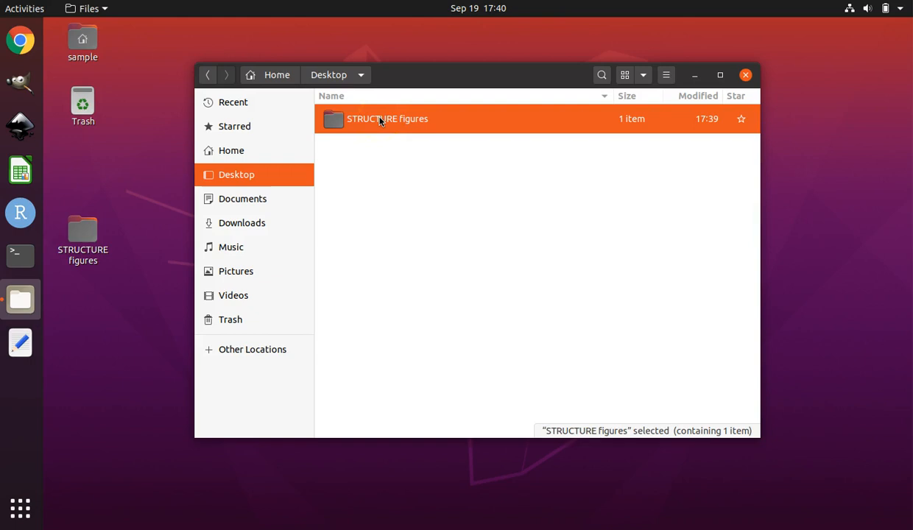
pyautogui.click(379, 120)
pyautogui.doubleClick(379, 121)
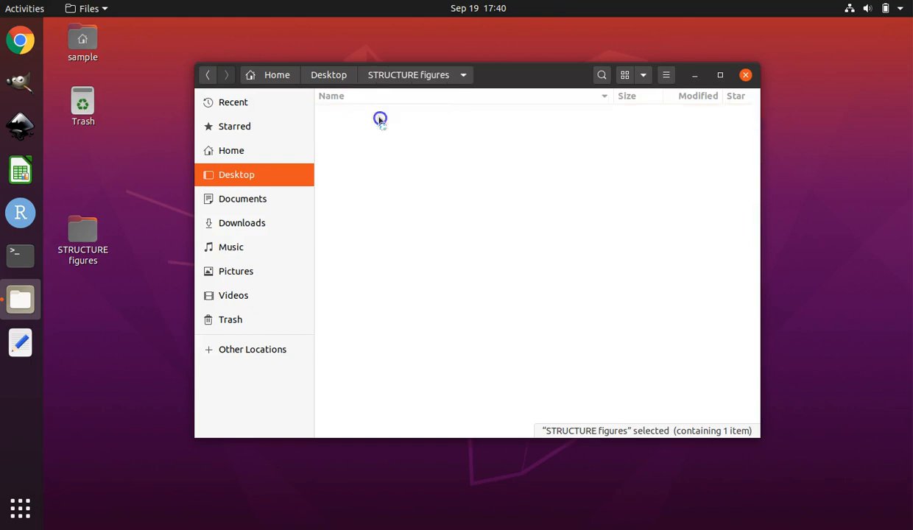
# Step: Open k4run3.txt_f and copy the "Inferred ancestry of individuals" table, from its title through the row for individual 8, closing the file when done
pyautogui.click(366, 123)
pyautogui.doubleClick(363, 123)
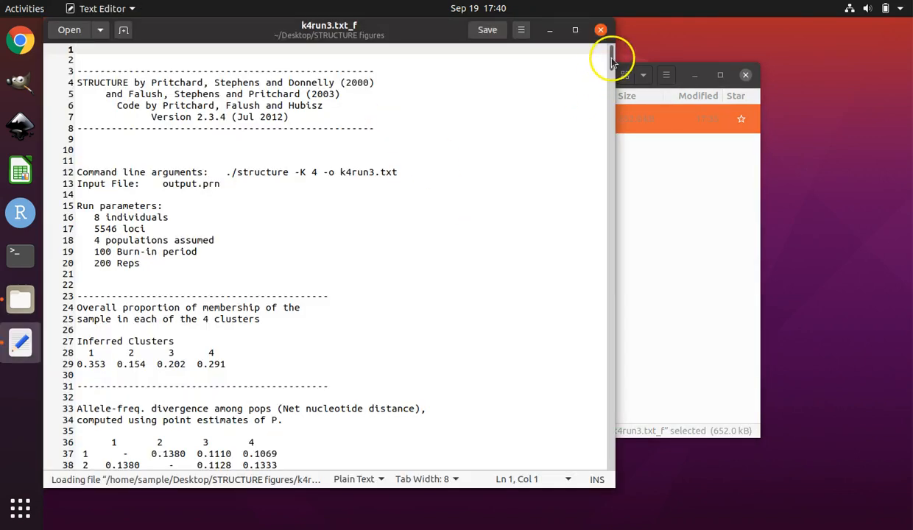
pyautogui.moveTo(611, 55)
pyautogui.mouseDown()
pyautogui.moveTo(611, 65)
pyautogui.moveTo(610, 57)
pyautogui.mouseUp()
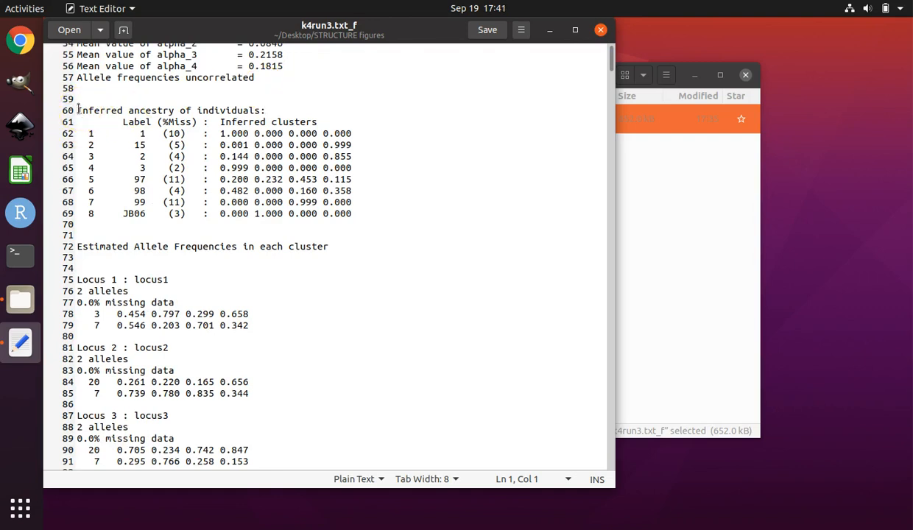
pyautogui.moveTo(77, 110); pyautogui.dragTo(354, 212)
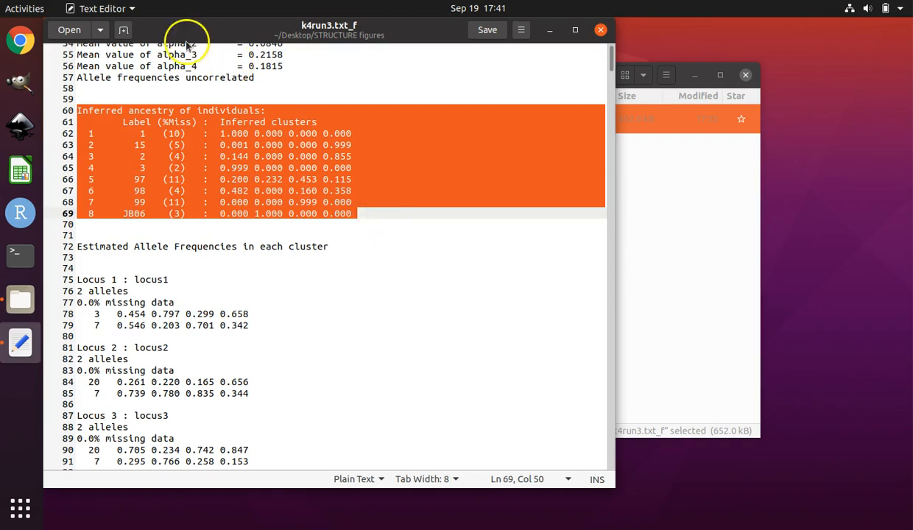
pyautogui.rightClick(275, 184)
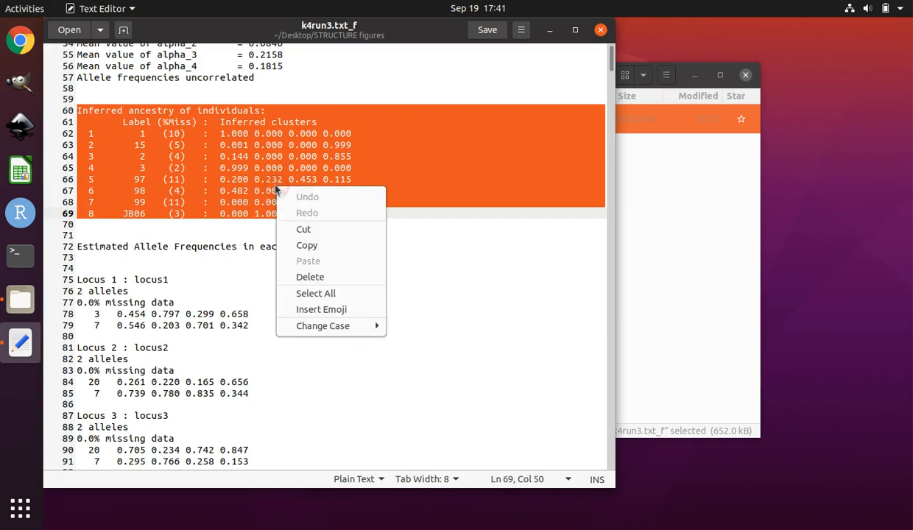
pyautogui.click(314, 245)
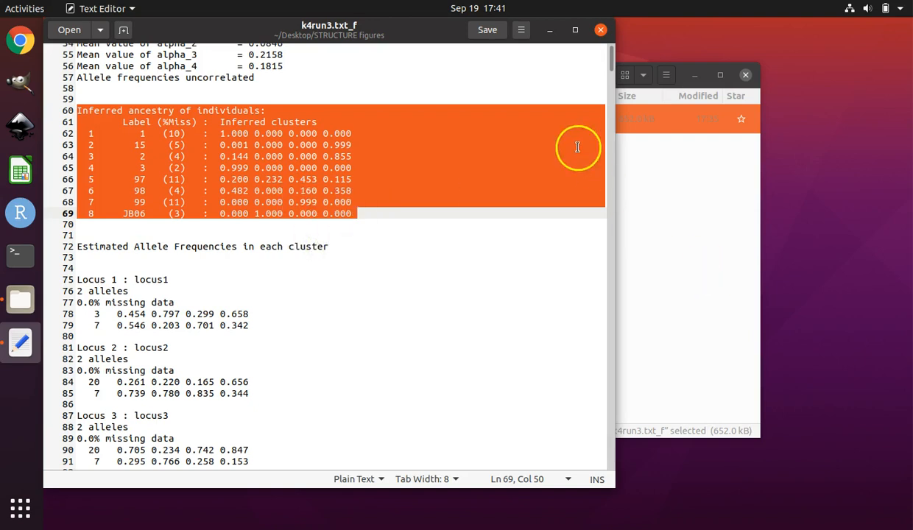
pyautogui.click(601, 30)
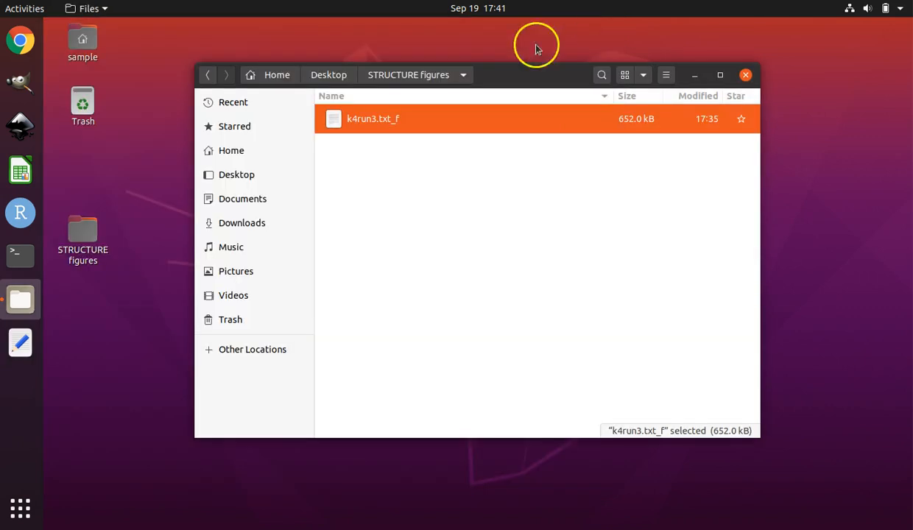
# Step: Switch to LibreOffice Calc and paste the copied ancestry table at cell A1, choosing fixed-width separation for the text import
pyautogui.click(24, 174)
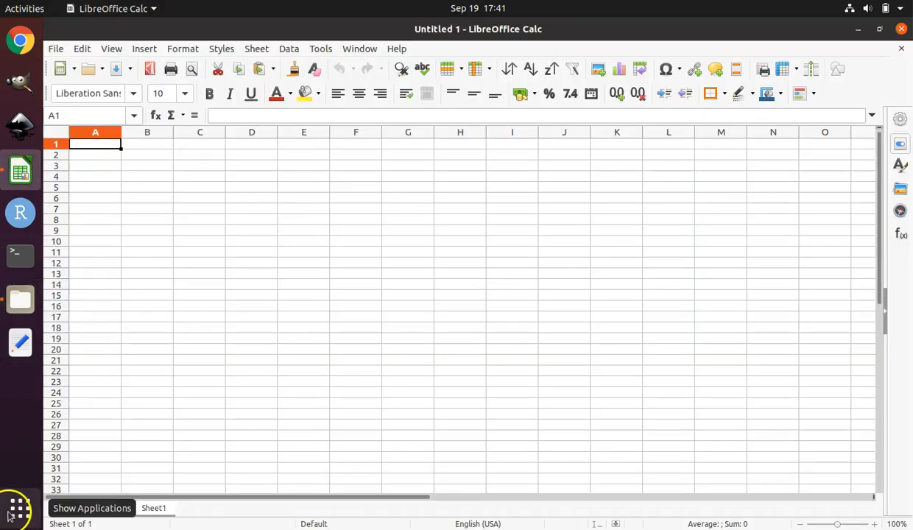
pyautogui.click(96, 144)
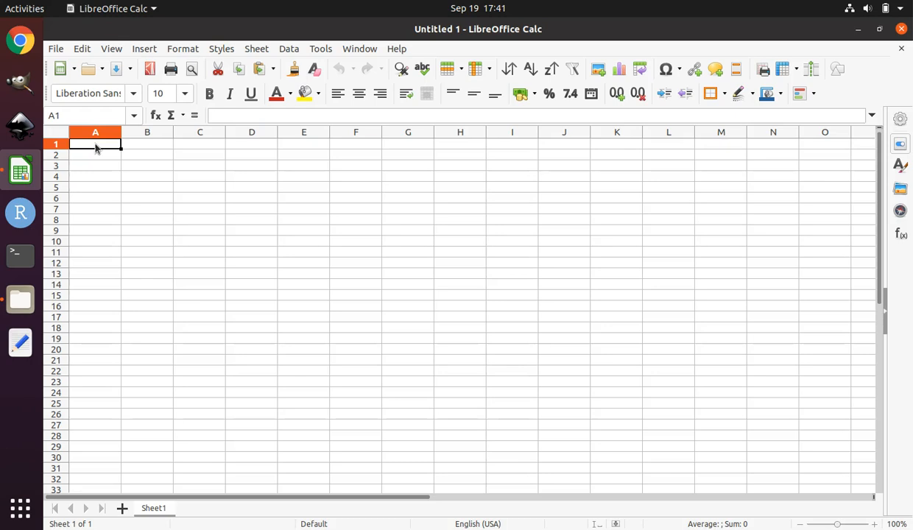
pyautogui.rightClick(96, 148)
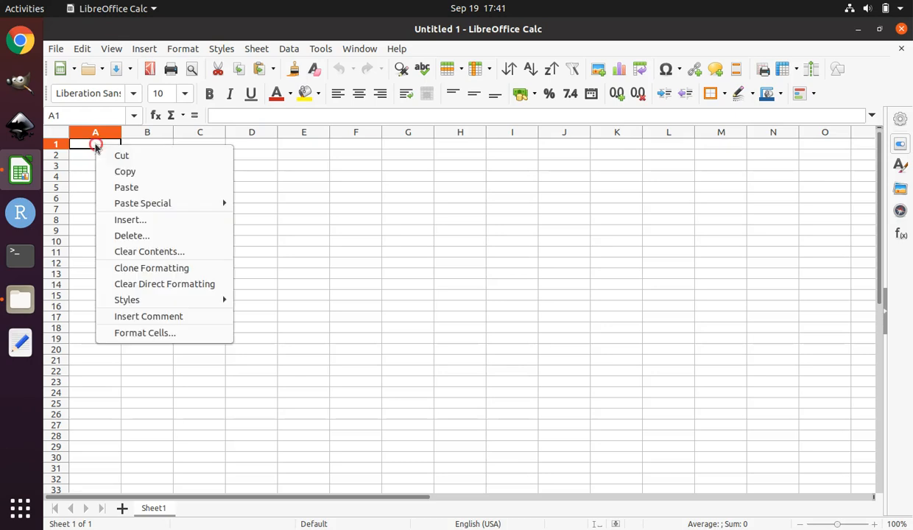
pyautogui.click(148, 189)
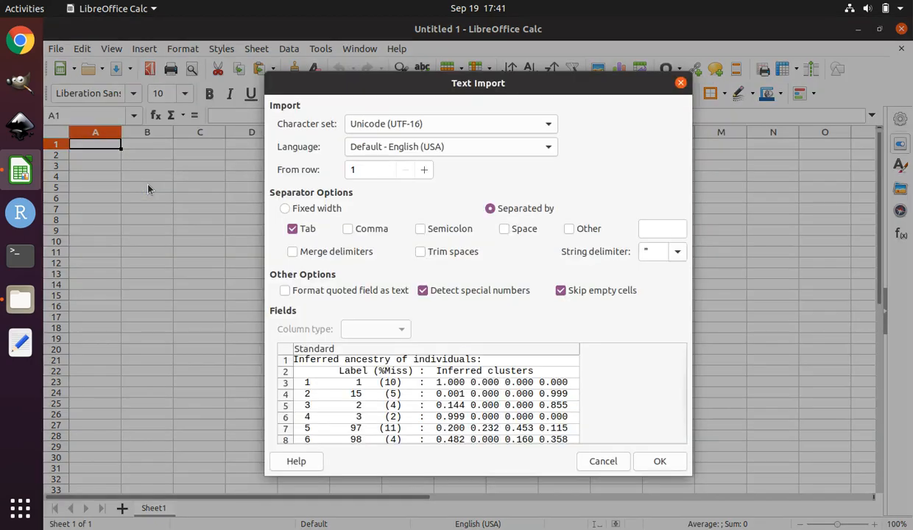
pyautogui.click(293, 208)
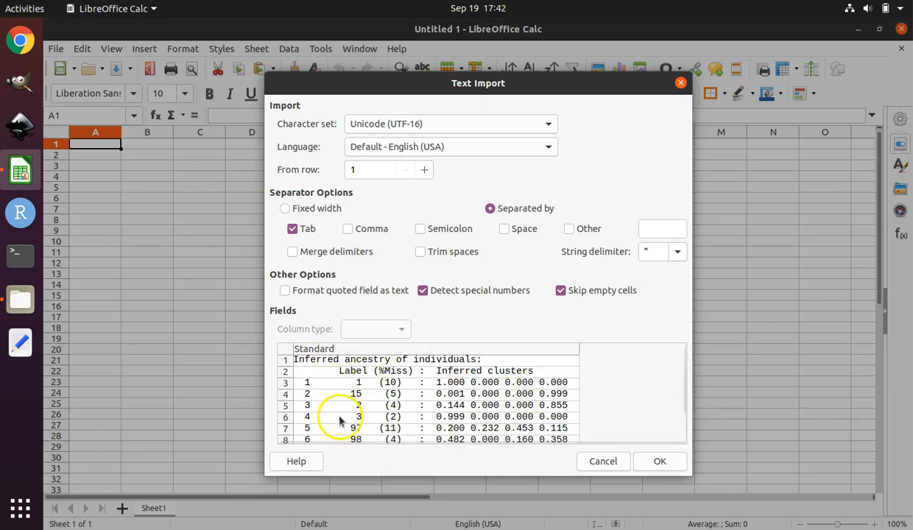
pyautogui.click(284, 210)
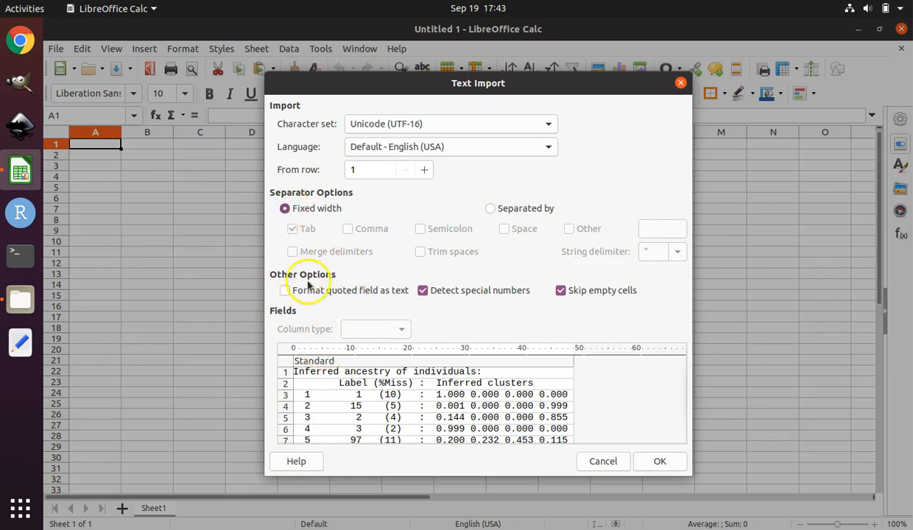
# Step: Place column breaks at about 6, 14 and 24, separating the individual number, label, missing-data and cluster fields
pyautogui.click(324, 351)
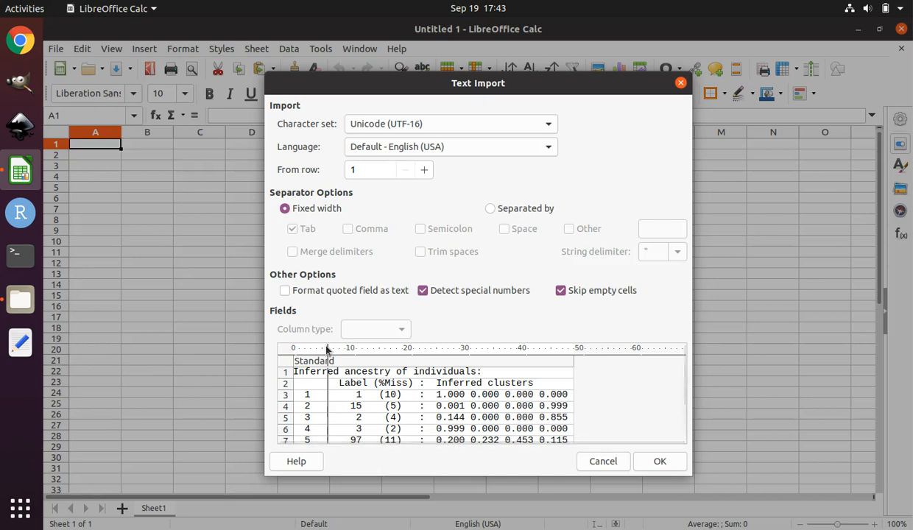
pyautogui.click(326, 349)
pyautogui.moveTo(333, 348); pyautogui.dragTo(372, 350)
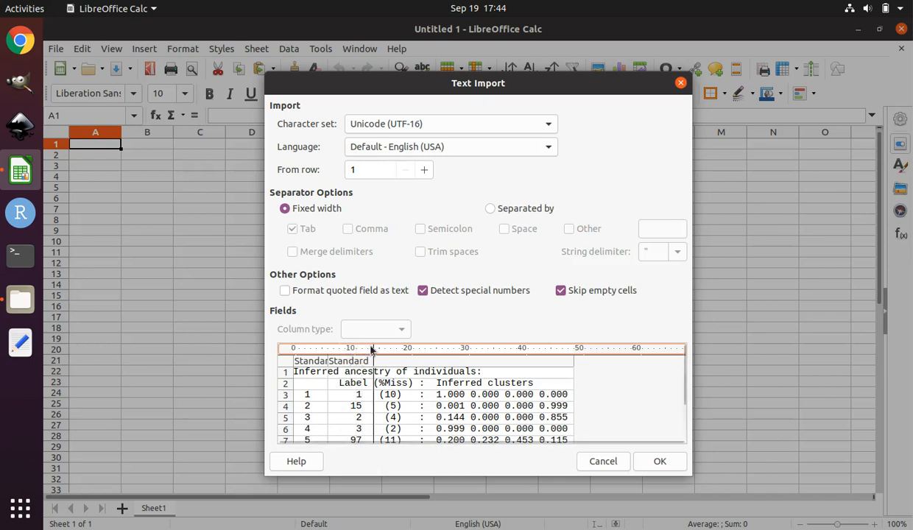
pyautogui.moveTo(372, 350); pyautogui.dragTo(371, 346)
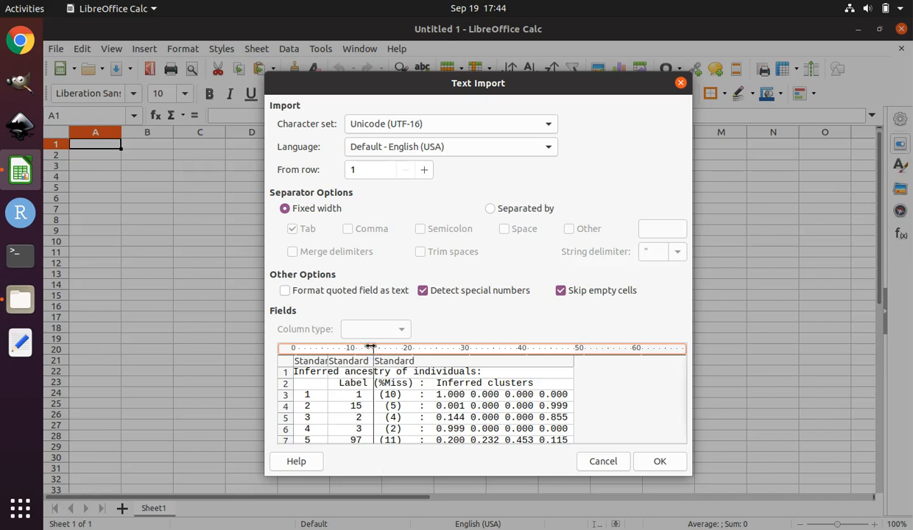
pyautogui.click(412, 348)
pyautogui.moveTo(416, 351); pyautogui.dragTo(432, 349)
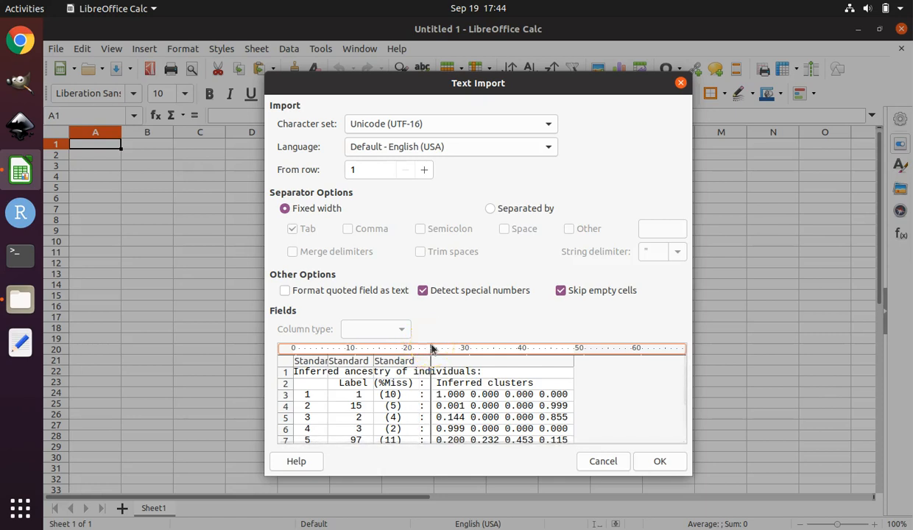
pyautogui.click(432, 347)
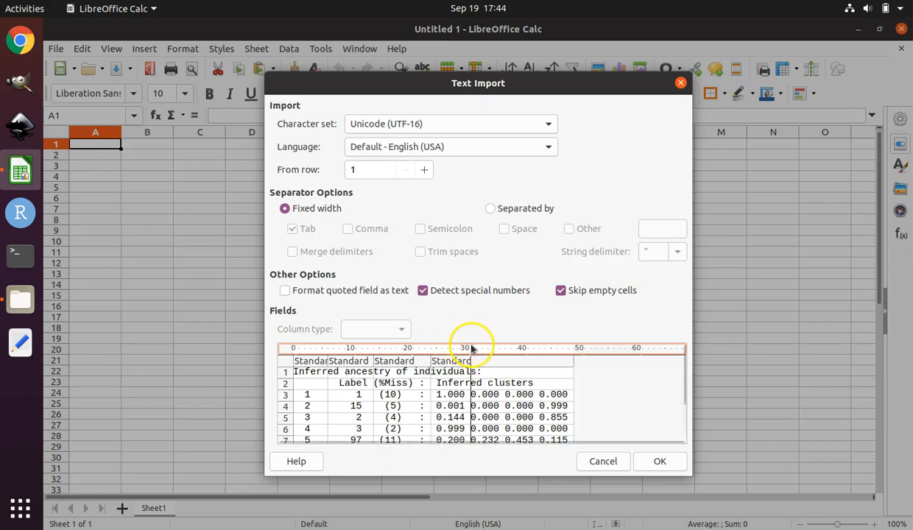
# Step: Add column breaks at about 31, 37 and 43 between the four cluster values, and import the table
pyautogui.click(464, 347)
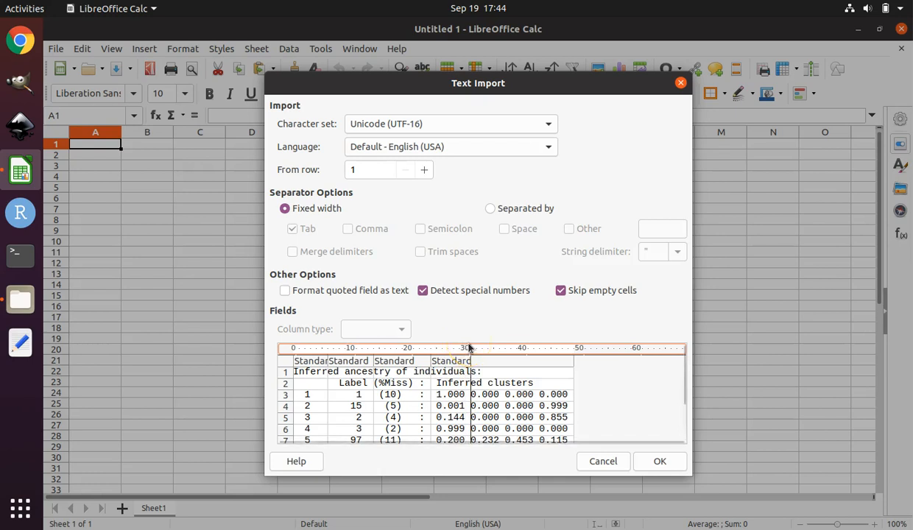
pyautogui.click(469, 347)
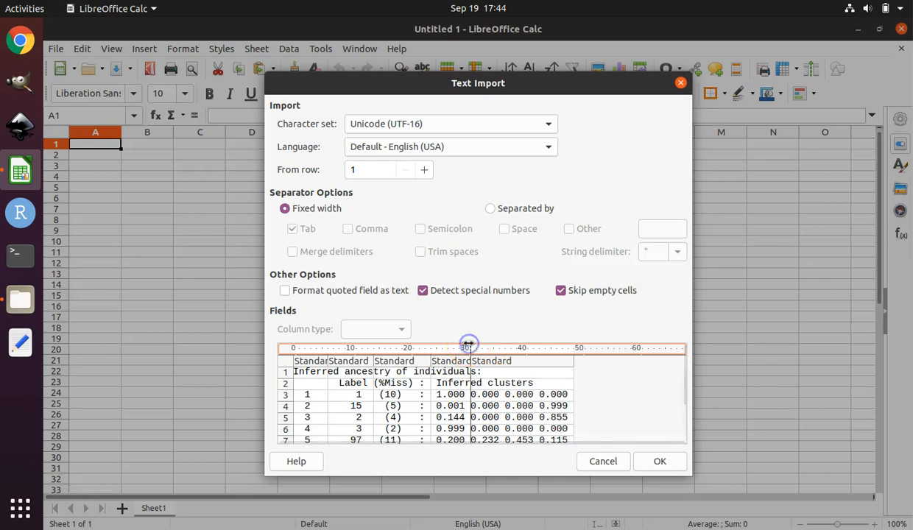
pyautogui.click(503, 348)
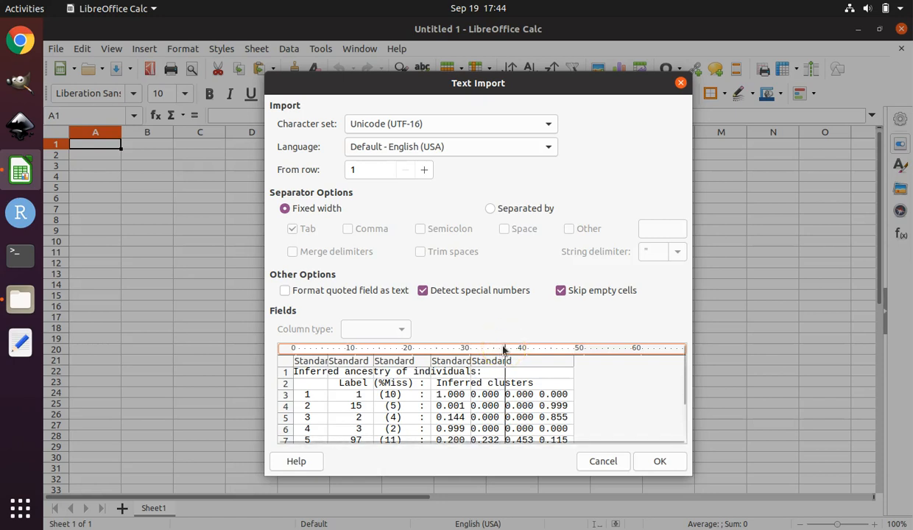
pyautogui.click(504, 347)
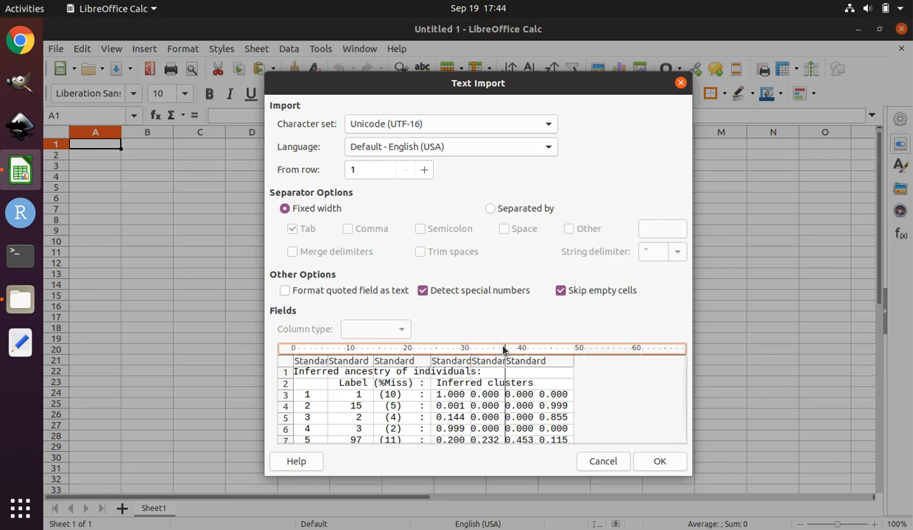
pyautogui.moveTo(504, 347); pyautogui.dragTo(538, 351)
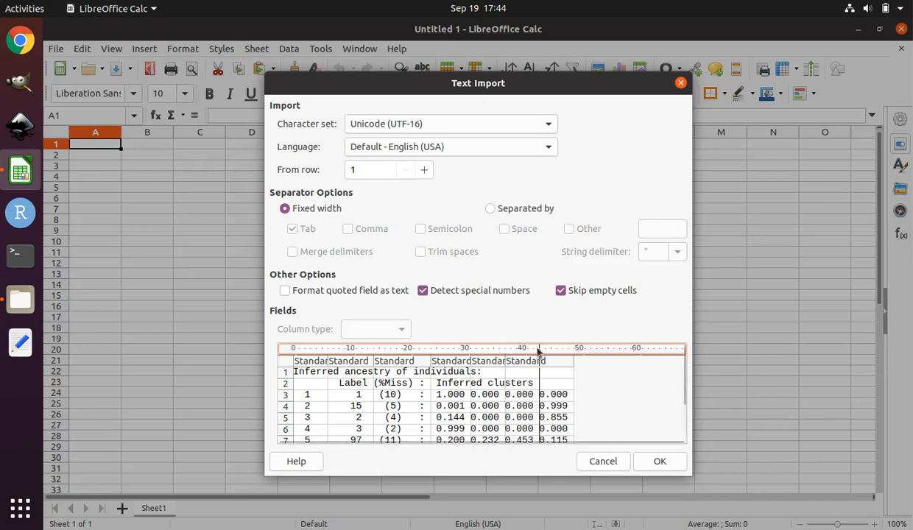
pyautogui.click(537, 348)
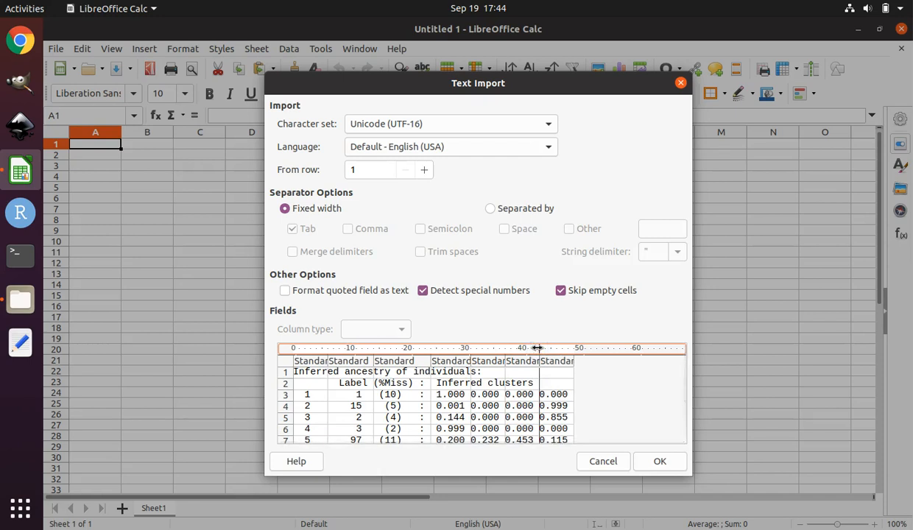
pyautogui.moveTo(537, 347); pyautogui.dragTo(572, 347)
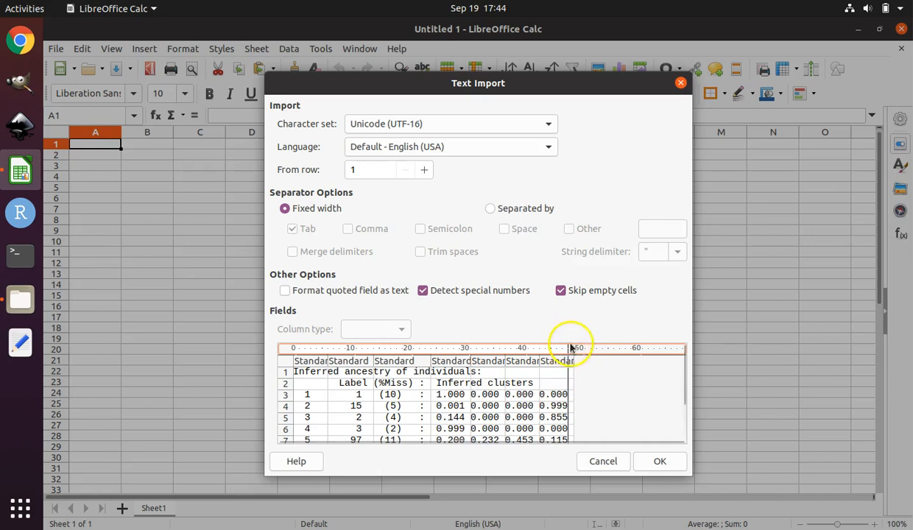
pyautogui.click(659, 462)
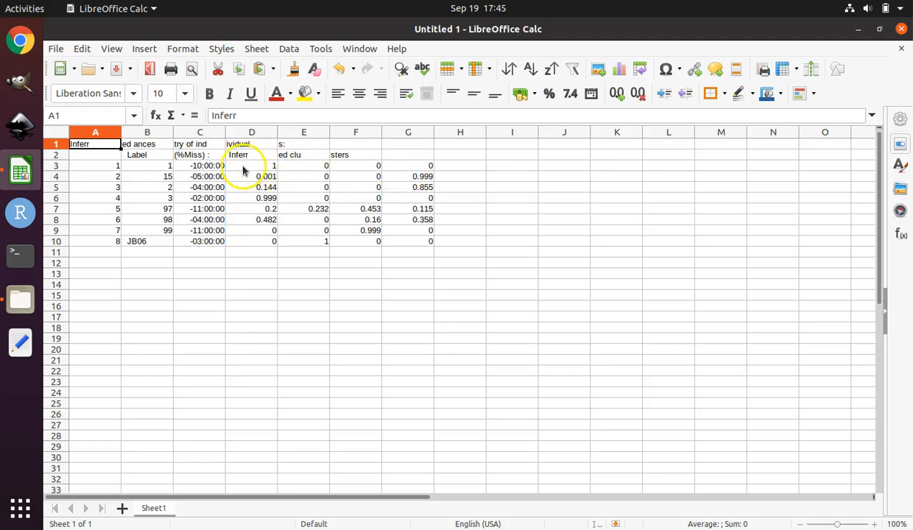
# Step: Insert a Percent Stacked column chart of the cluster values in D3:G10
pyautogui.moveTo(243, 168); pyautogui.dragTo(403, 243)
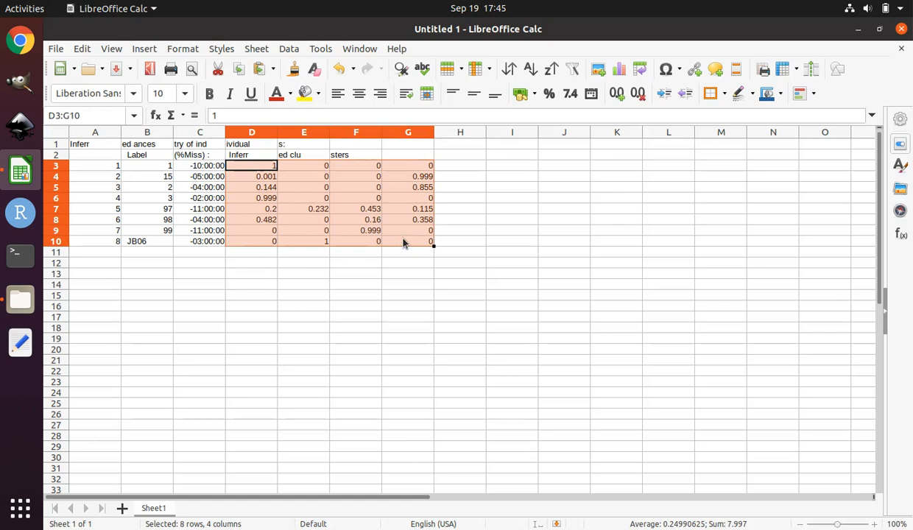
pyautogui.click(619, 69)
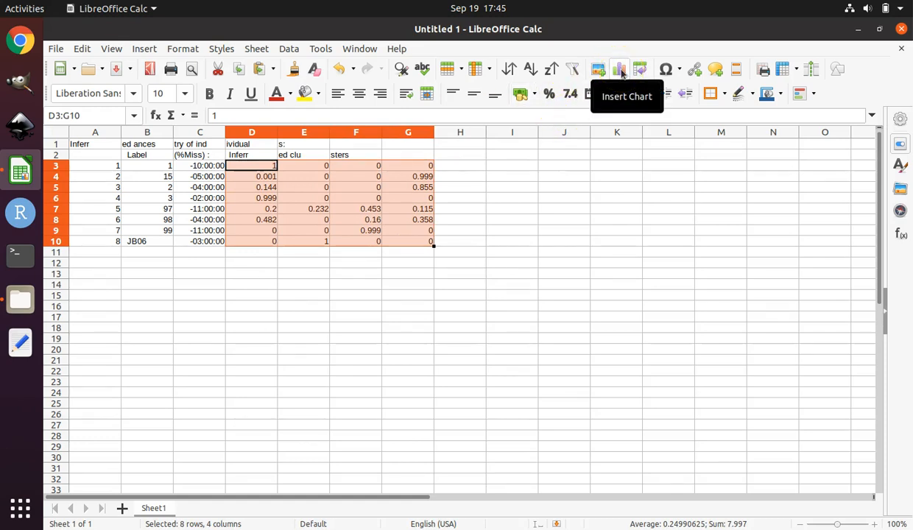
pyautogui.click(620, 70)
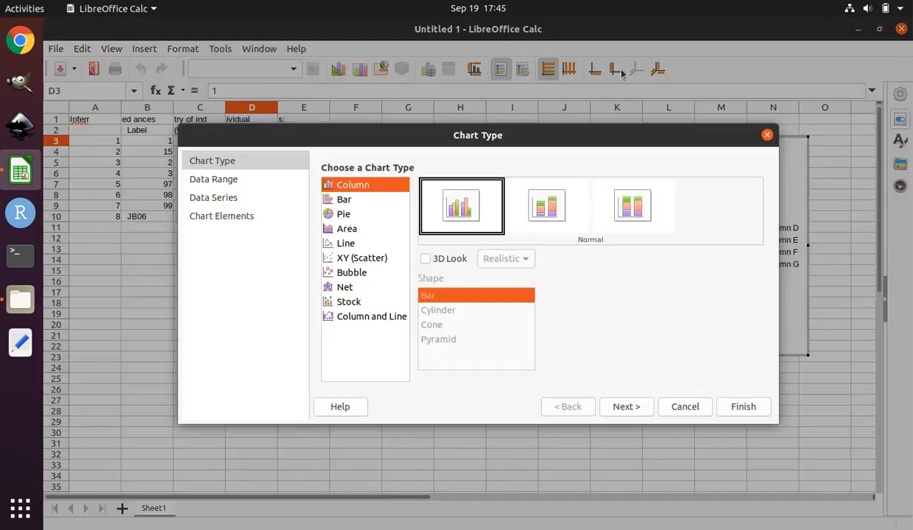
pyautogui.click(495, 206)
pyautogui.click(357, 186)
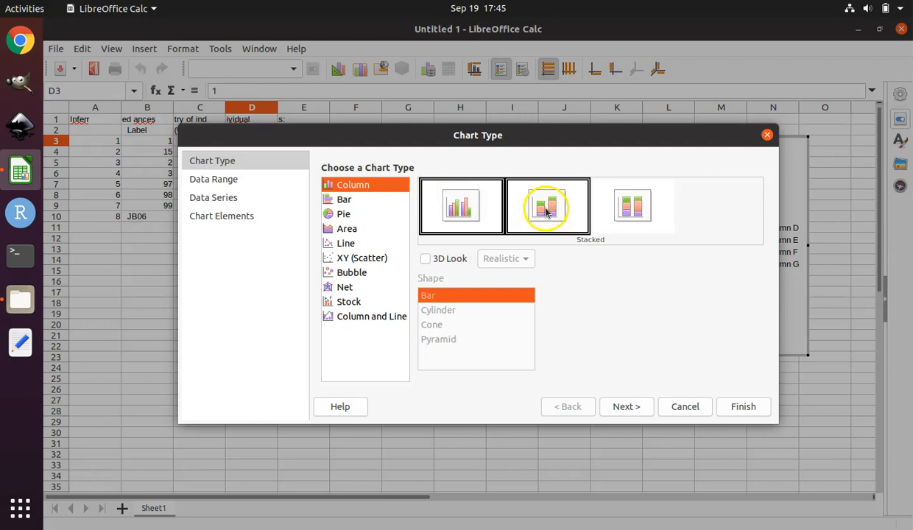
pyautogui.click(631, 211)
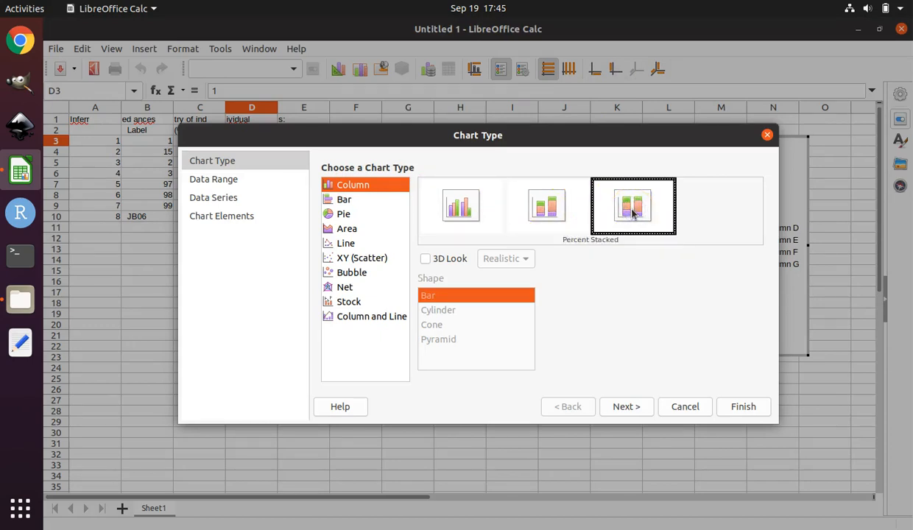
pyautogui.click(744, 406)
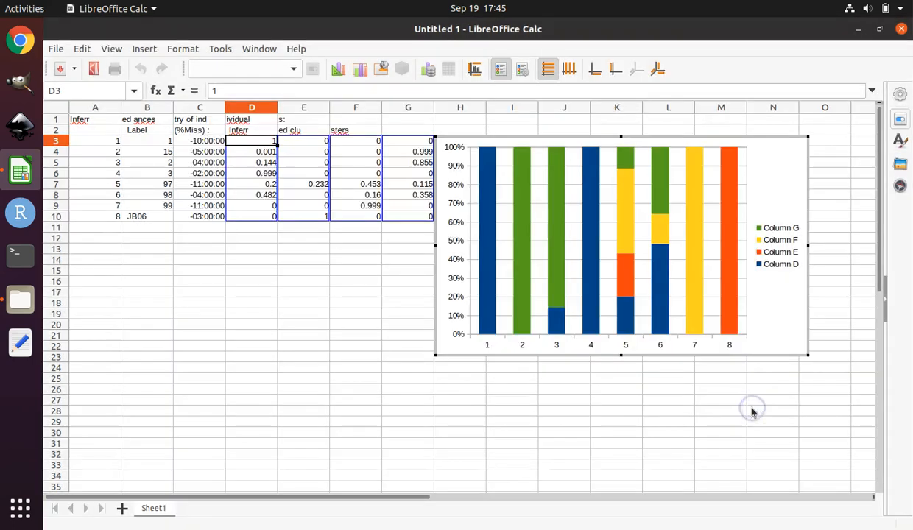
# Step: Delete the chart's Y axis major grid lines
pyautogui.click(741, 289)
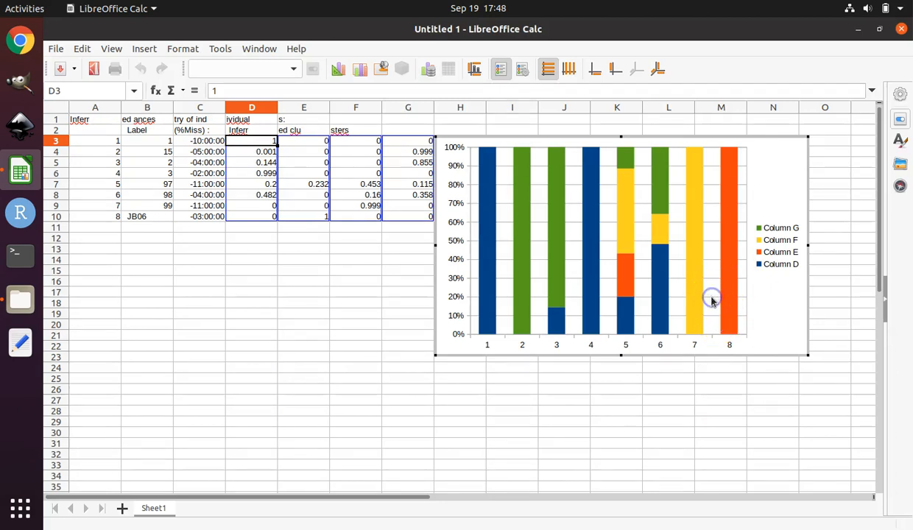
pyautogui.click(711, 300)
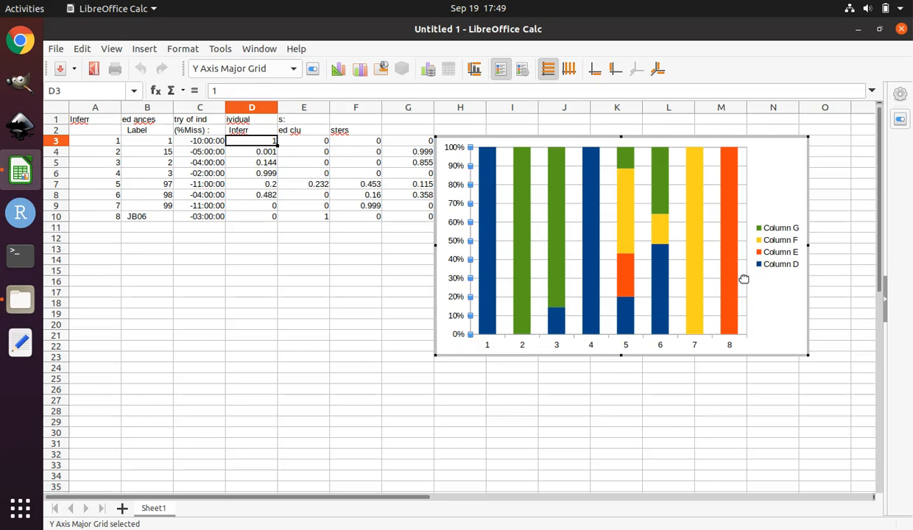
pyautogui.press('Delete')
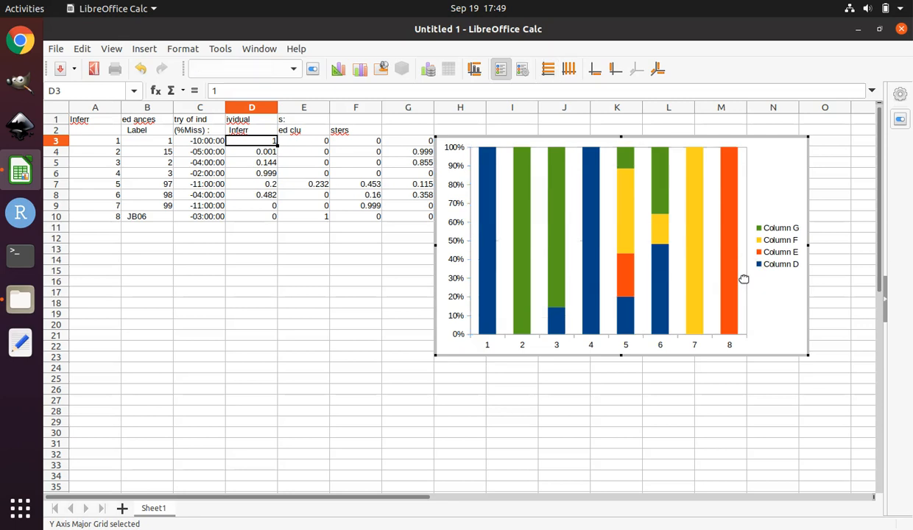
# Step: Delete the chart's legend and leave chart editing
pyautogui.click(783, 248)
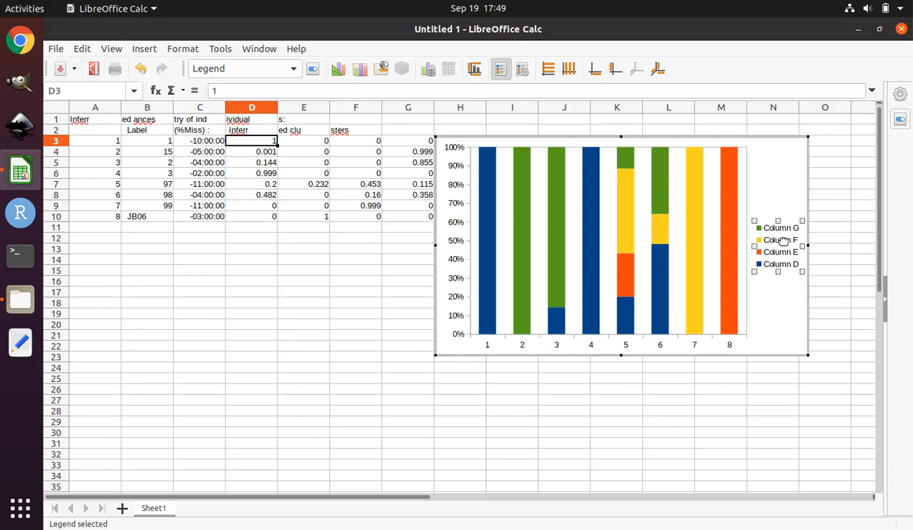
pyautogui.click(775, 294)
pyautogui.click(773, 253)
pyautogui.press('Delete')
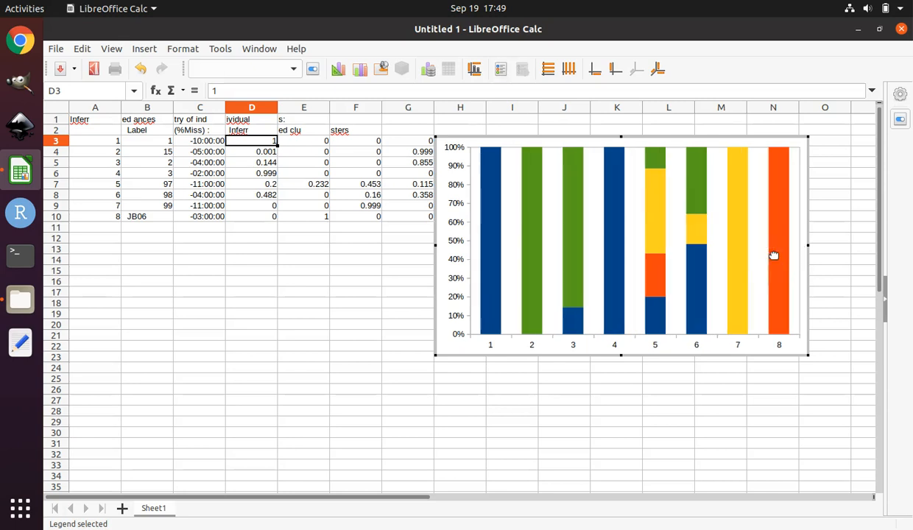
pyautogui.click(684, 426)
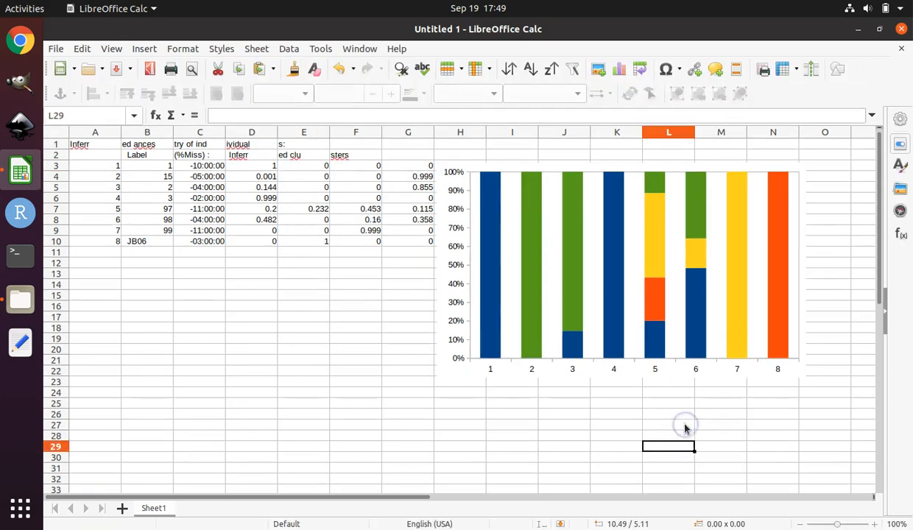
# Step: Open the chart for editing and set the Y axis label font to Liberation Sans, Bold, 16 pt
pyautogui.click(663, 376)
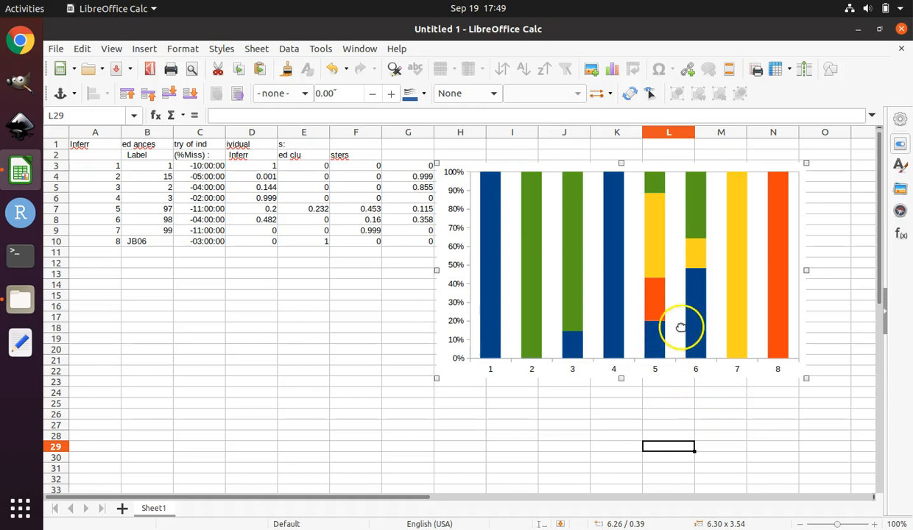
pyautogui.rightClick(665, 373)
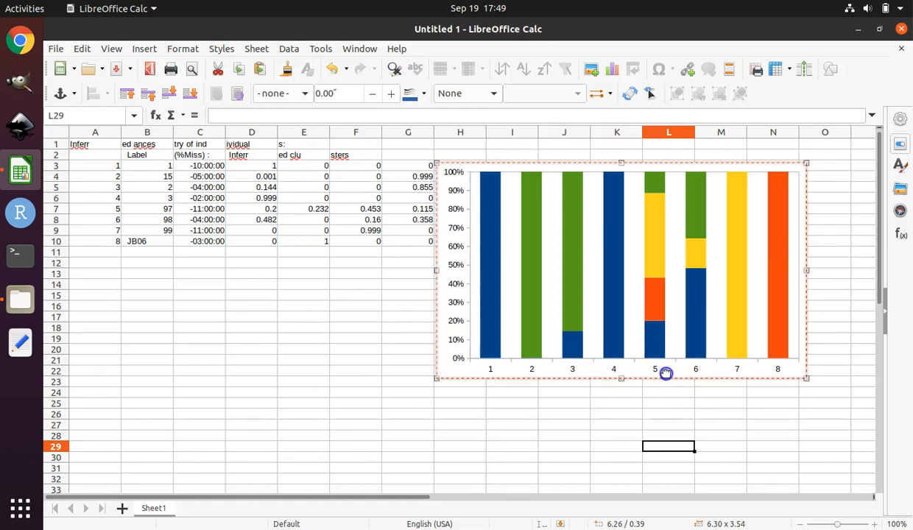
pyautogui.doubleClick(665, 374)
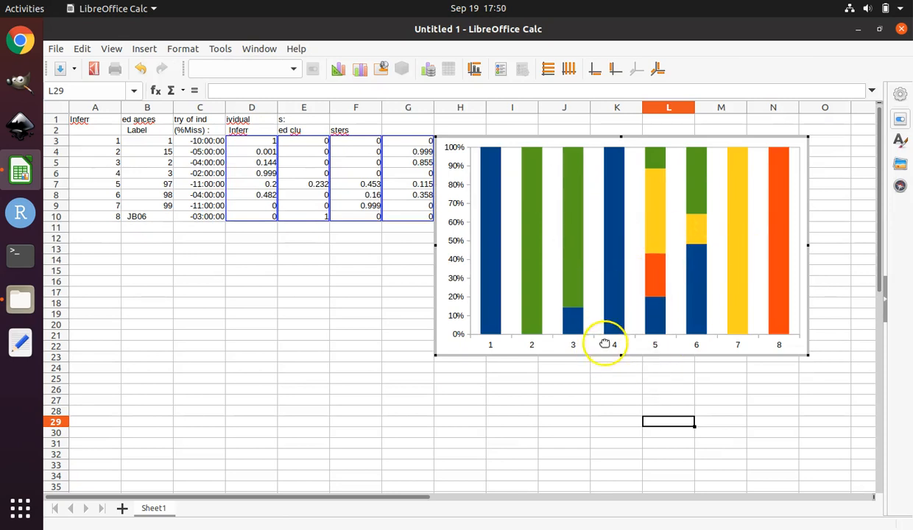
pyautogui.click(470, 220)
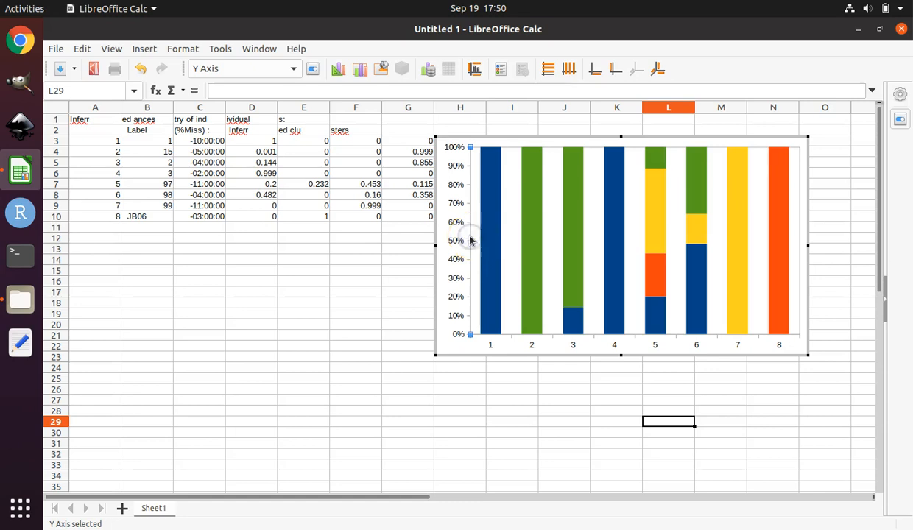
pyautogui.doubleClick(470, 240)
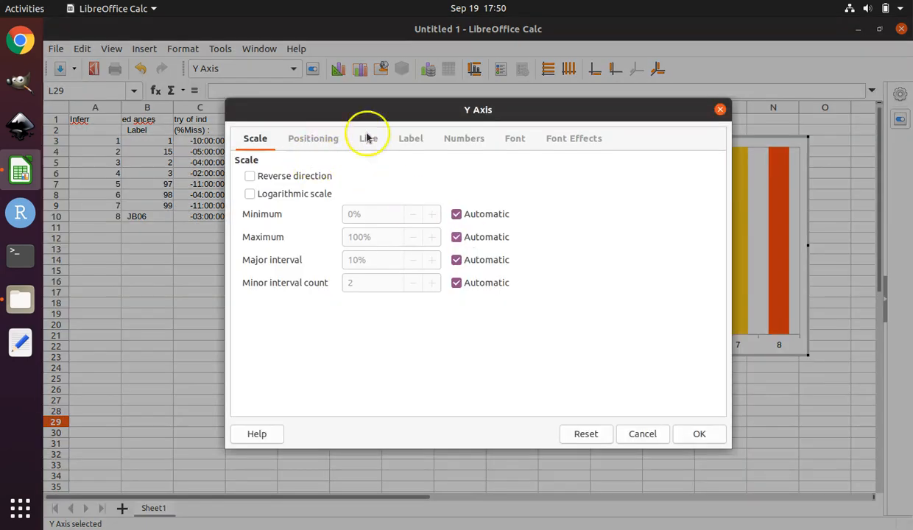
pyautogui.click(413, 139)
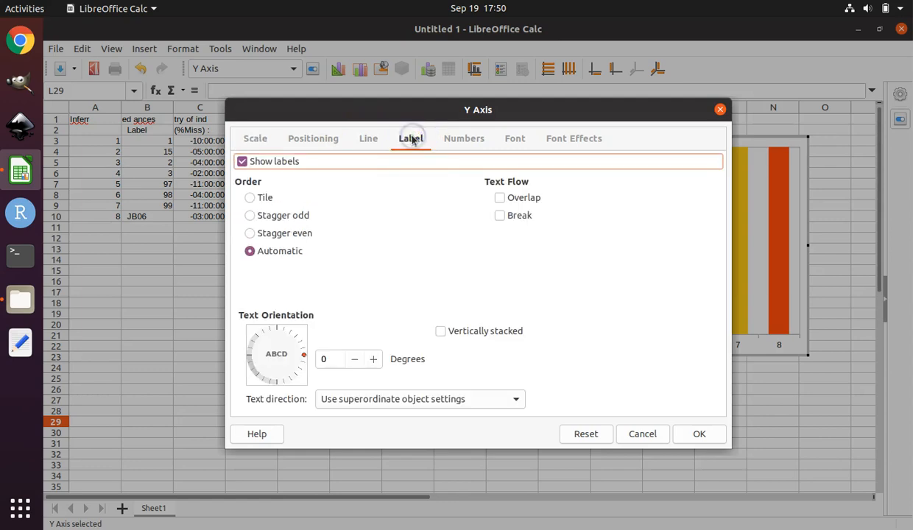
pyautogui.click(515, 142)
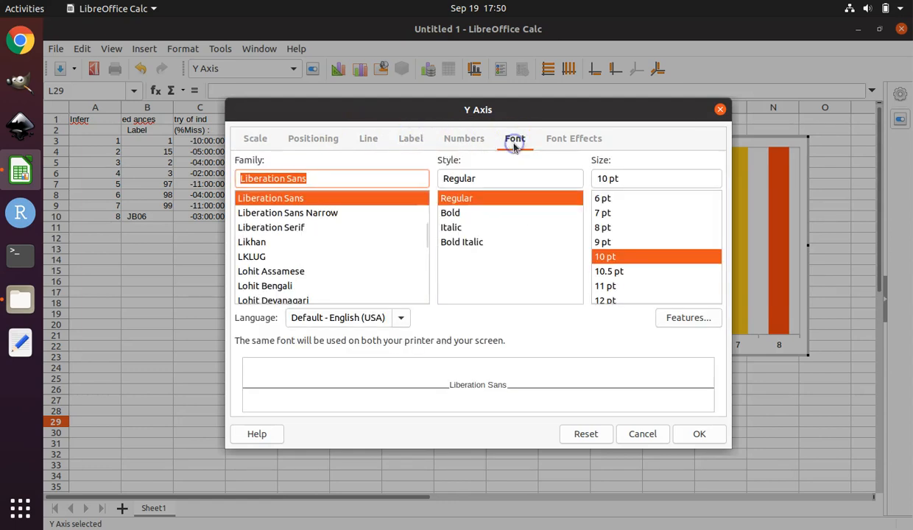
pyautogui.click(457, 213)
pyautogui.click(261, 197)
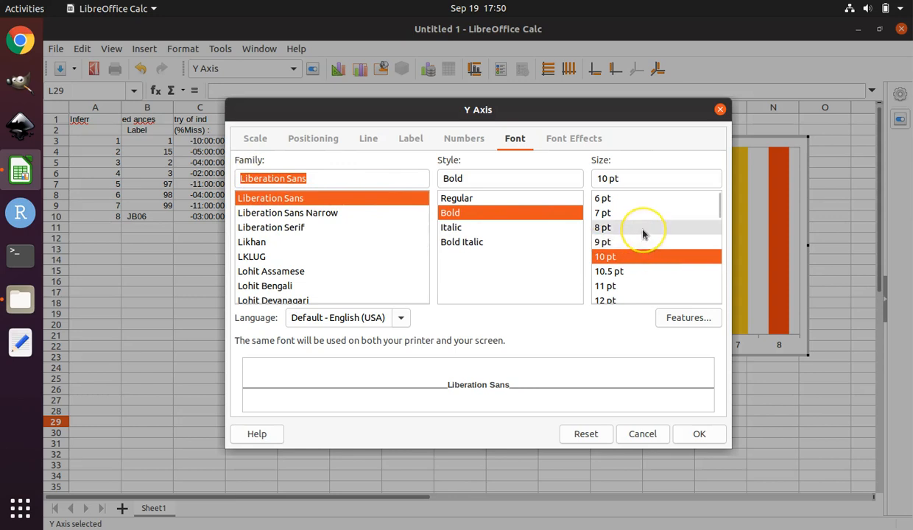
pyautogui.scroll(-3, 643, 235)
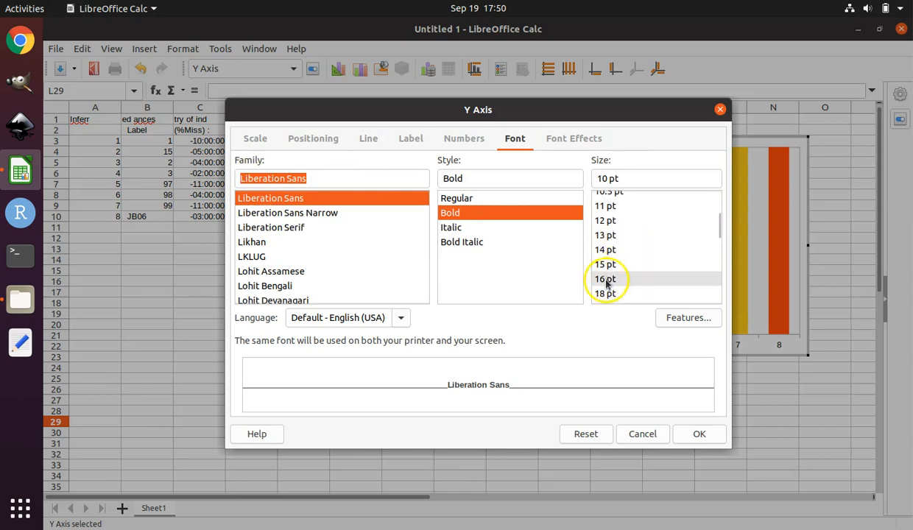
pyautogui.click(605, 280)
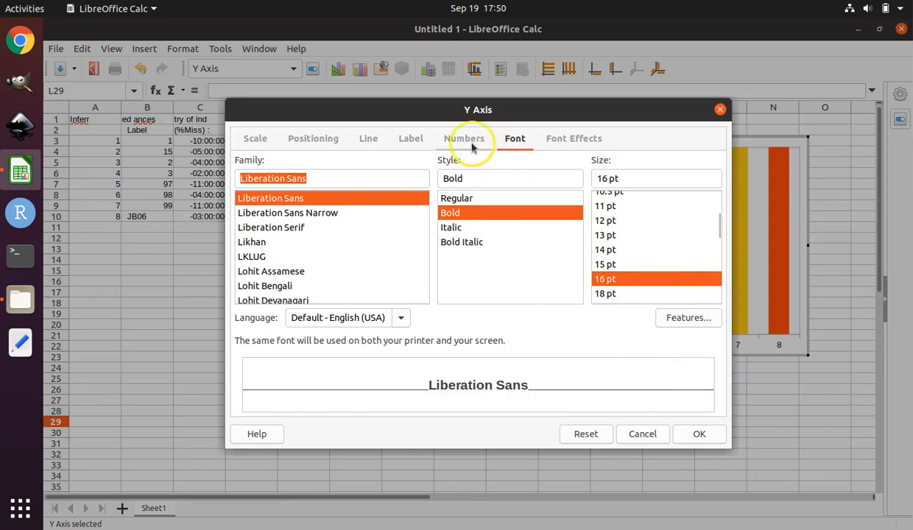
# Step: Make the Y axis line black with a width of 0.03" and apply the axis formatting
pyautogui.click(369, 142)
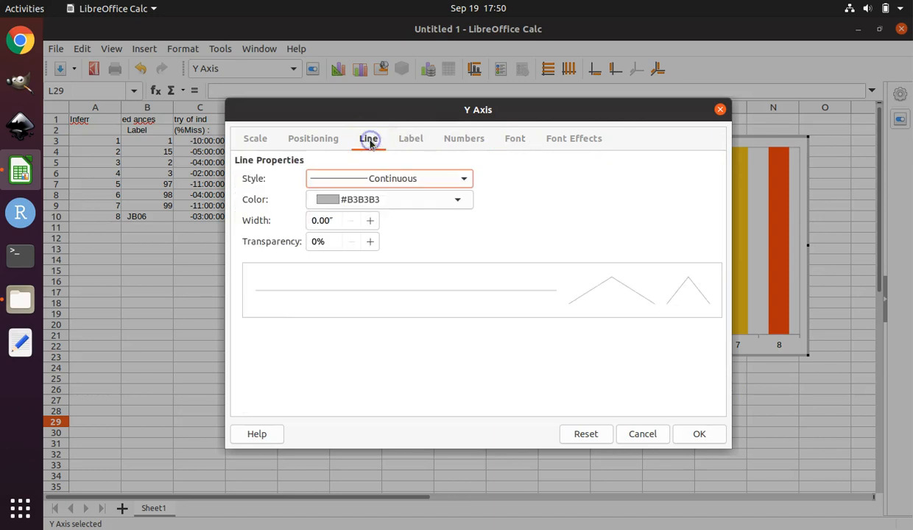
pyautogui.click(381, 203)
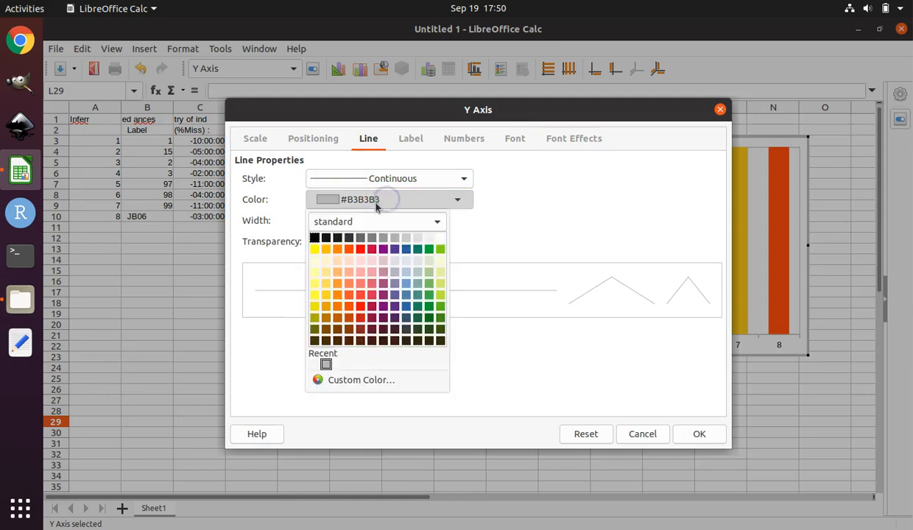
pyautogui.click(315, 237)
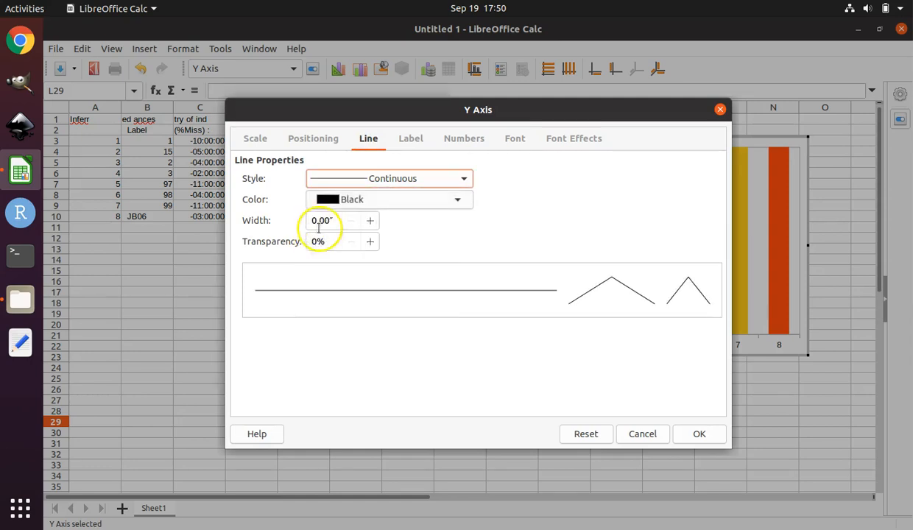
pyautogui.click(329, 220)
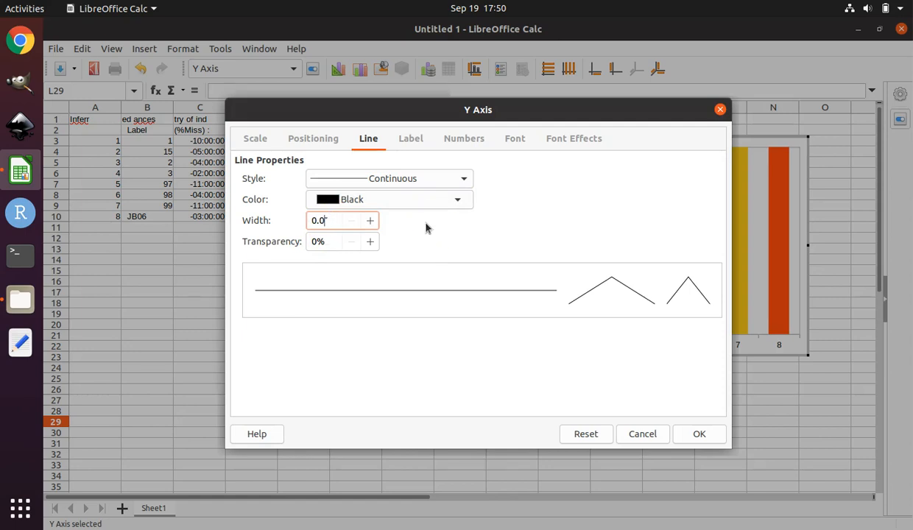
pyautogui.click(699, 435)
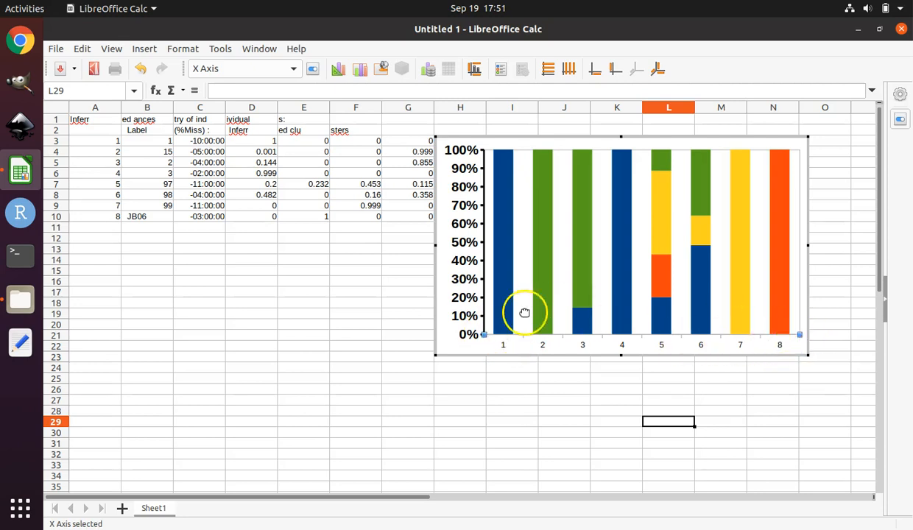
# Step: Make the X axis line black with a width of 0.03", and leave chart editing
pyautogui.doubleClick(484, 336)
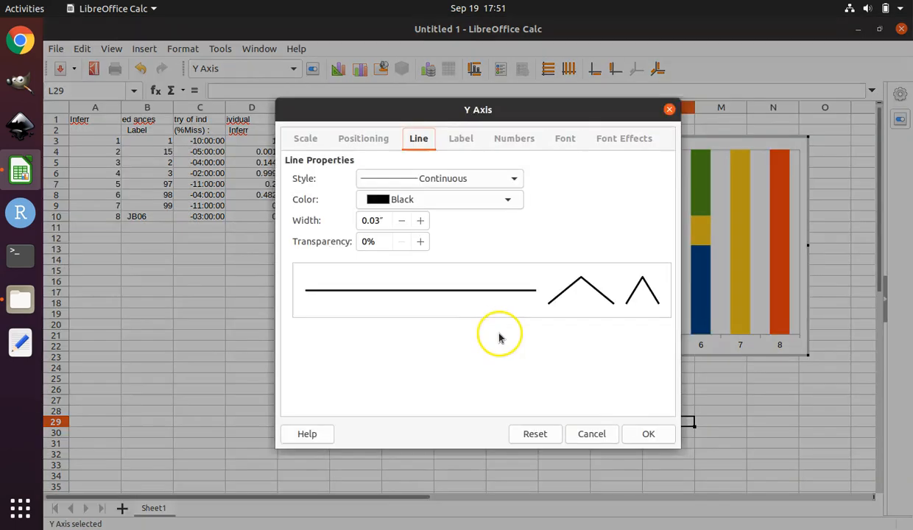
pyautogui.click(589, 433)
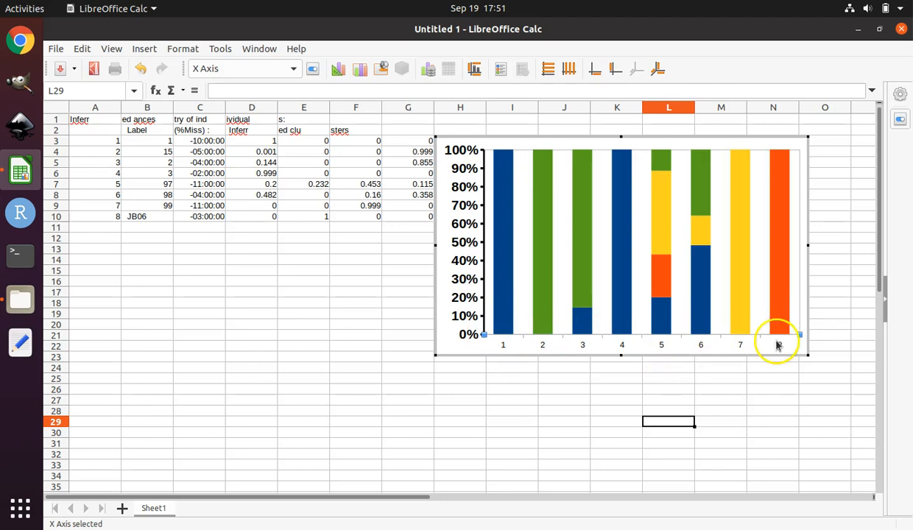
pyautogui.doubleClick(717, 338)
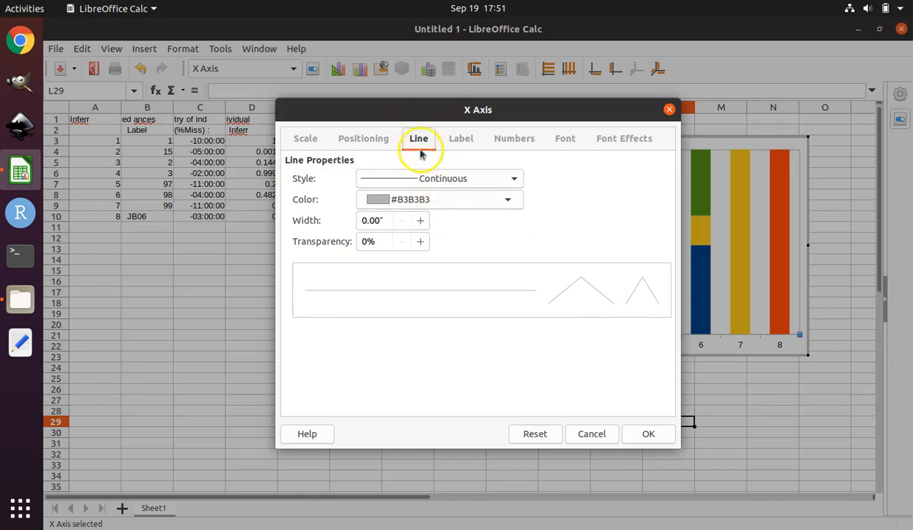
pyautogui.click(438, 199)
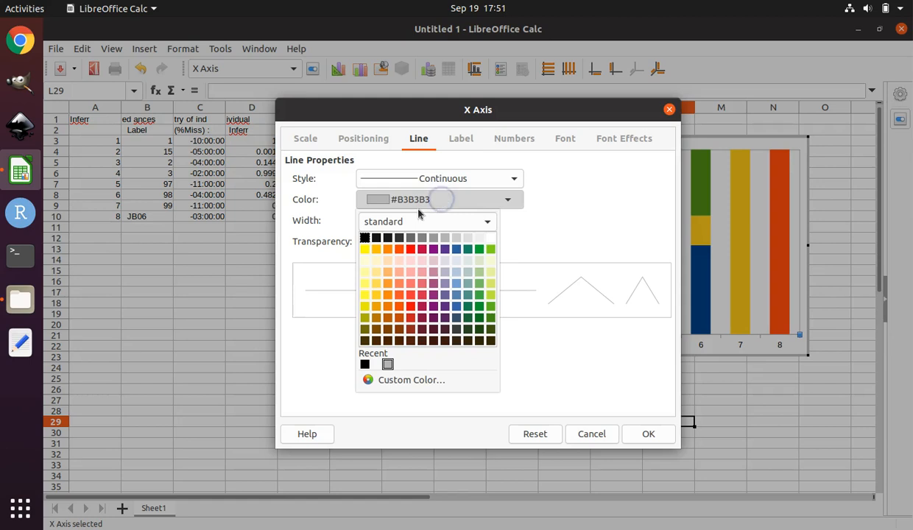
pyautogui.click(364, 238)
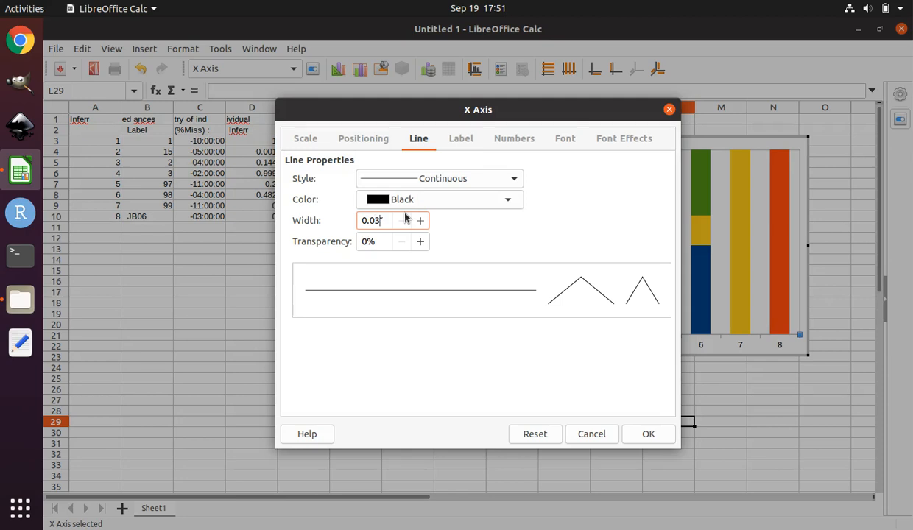
pyautogui.click(645, 434)
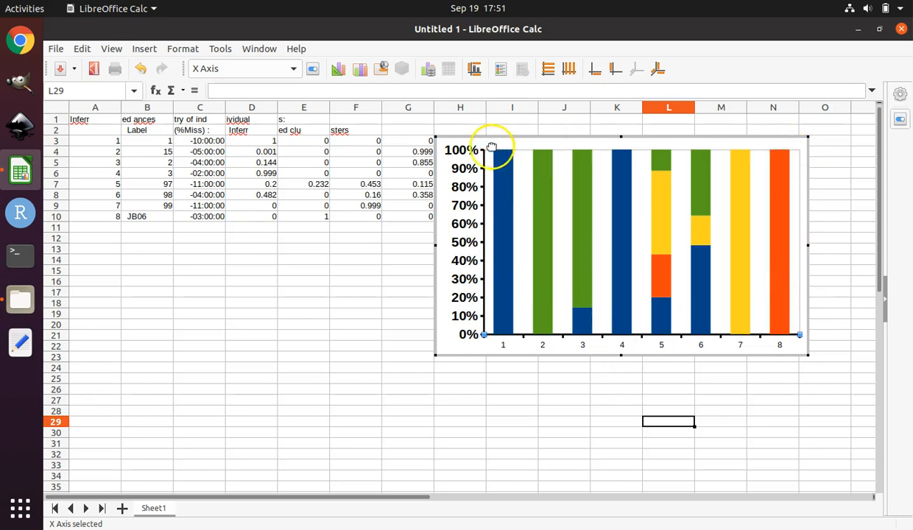
pyautogui.click(802, 173)
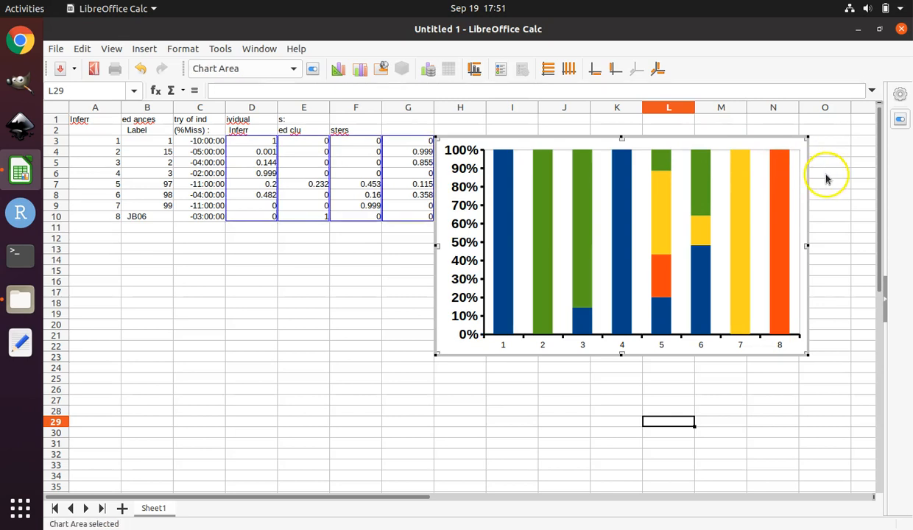
pyautogui.click(826, 176)
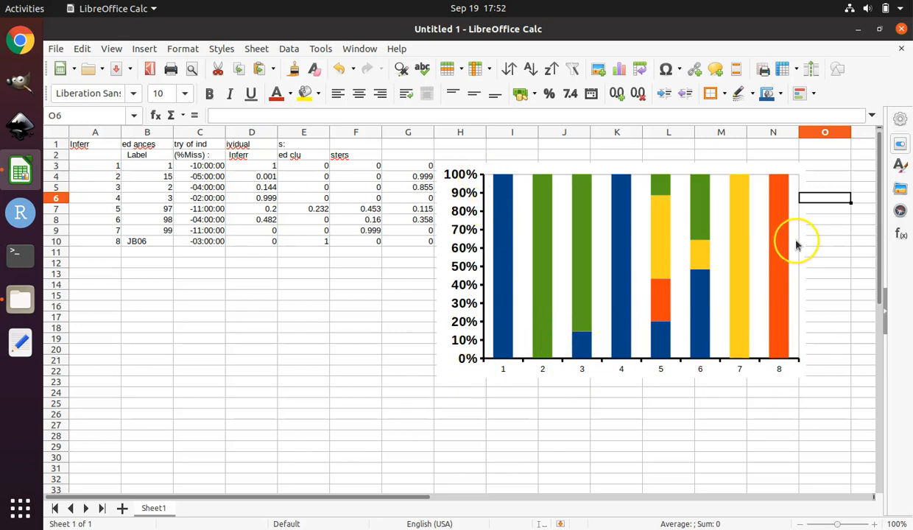
# Step: Reopen the chart for editing and give the chart wall a black border with a width of 0.03"
pyautogui.click(675, 376)
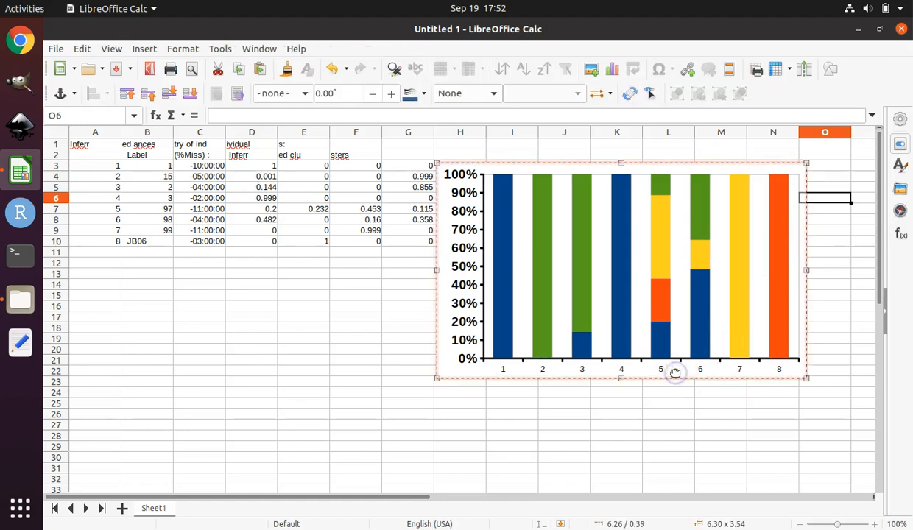
pyautogui.doubleClick(675, 374)
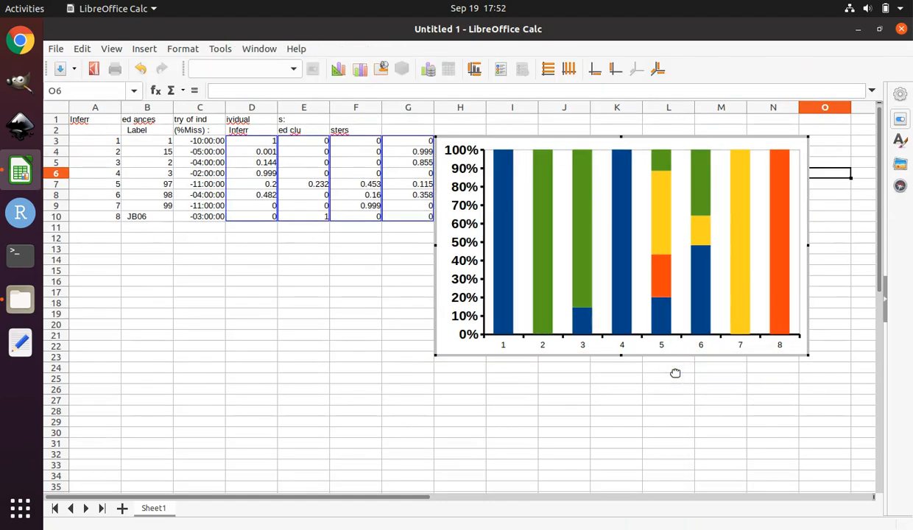
pyautogui.click(799, 288)
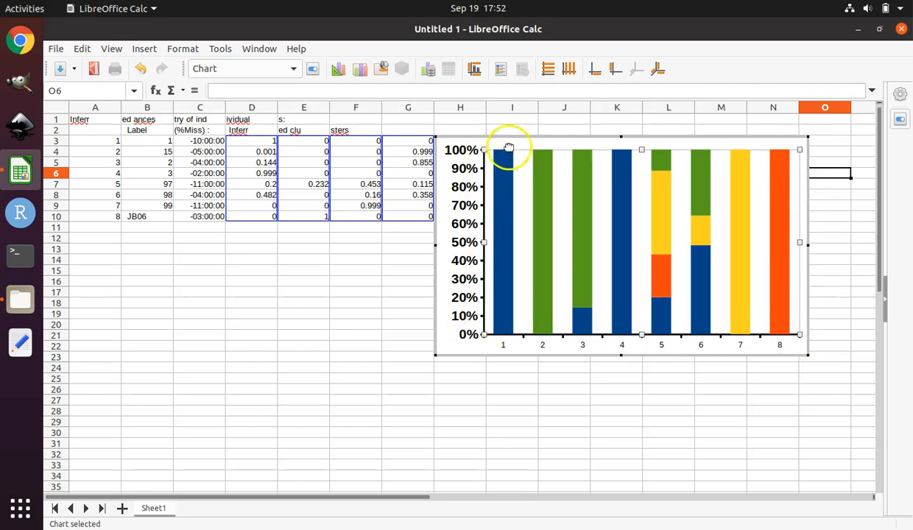
pyautogui.doubleClick(799, 170)
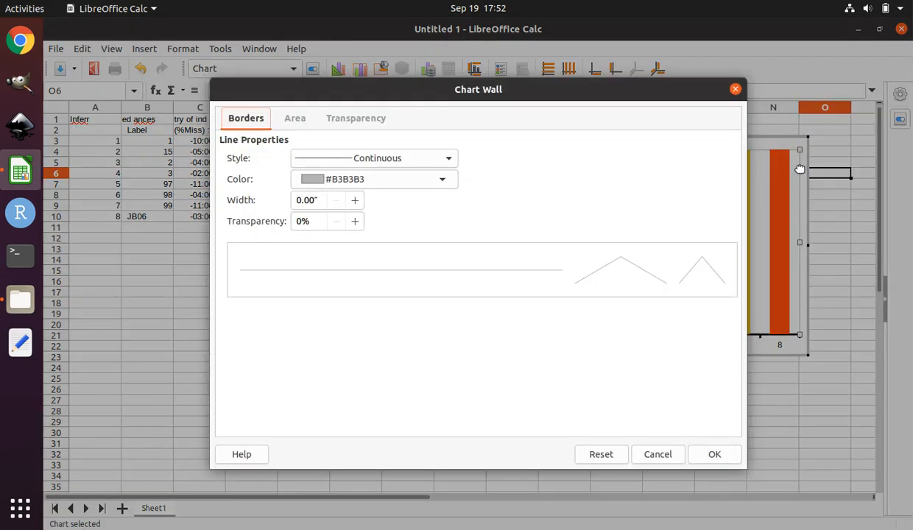
pyautogui.click(366, 179)
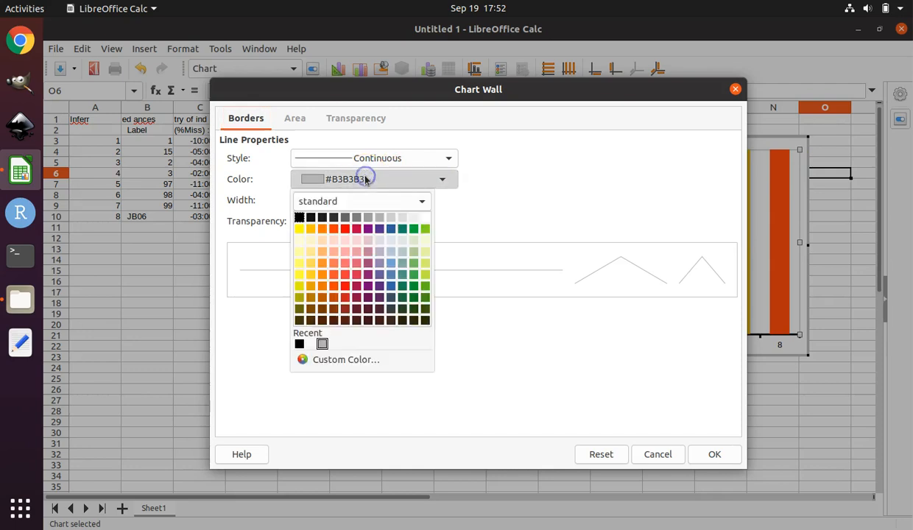
pyautogui.click(299, 218)
pyautogui.click(313, 199)
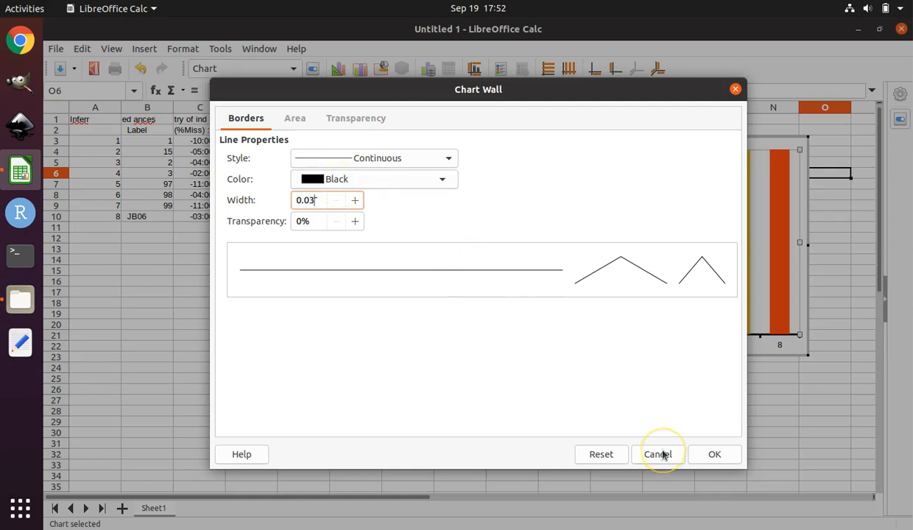
pyautogui.click(715, 454)
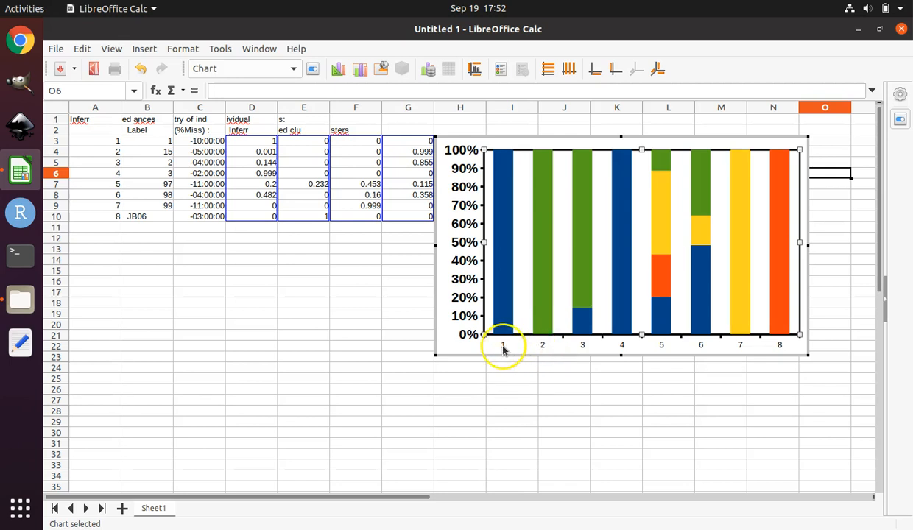
# Step: Set the X axis label font to Bold, 16 pt, and apply the axis formatting
pyautogui.click(780, 335)
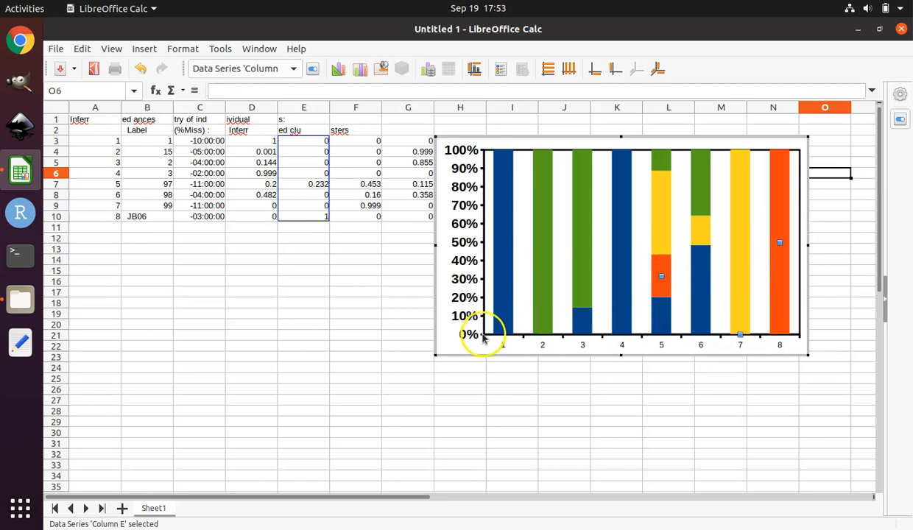
pyautogui.click(799, 338)
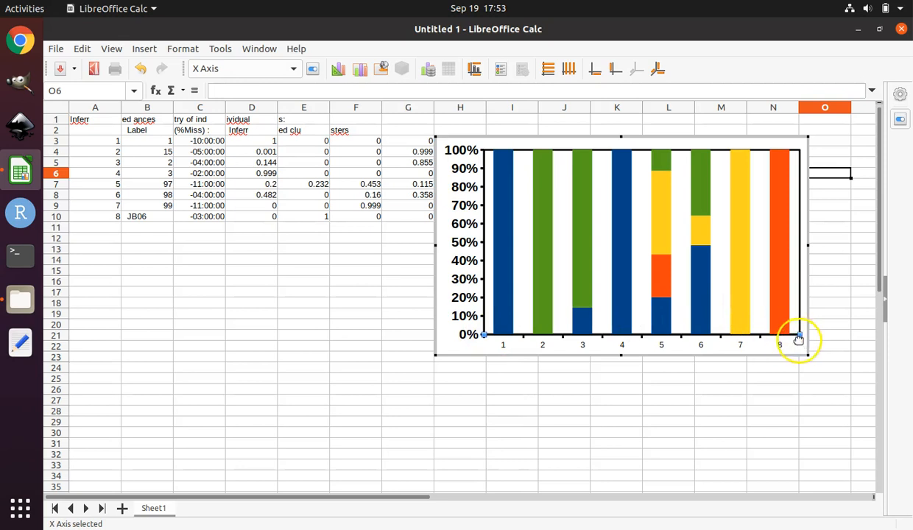
pyautogui.doubleClick(518, 338)
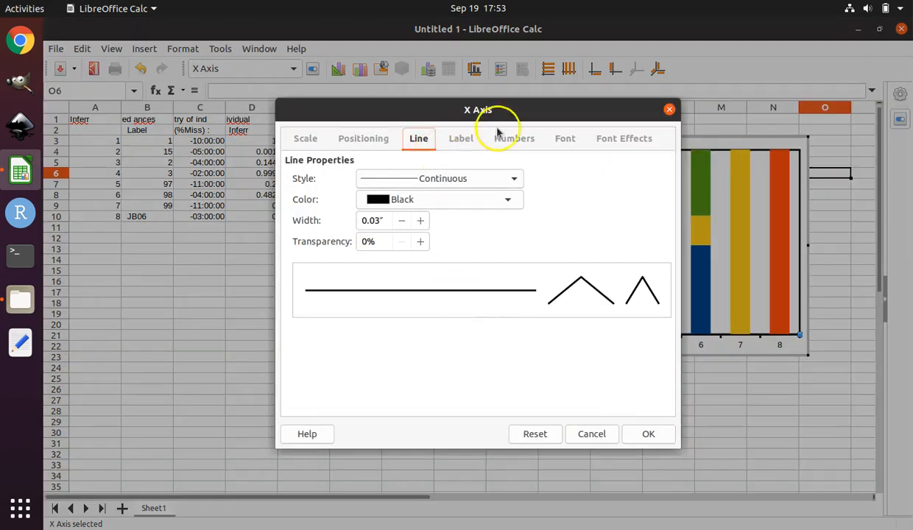
pyautogui.click(565, 139)
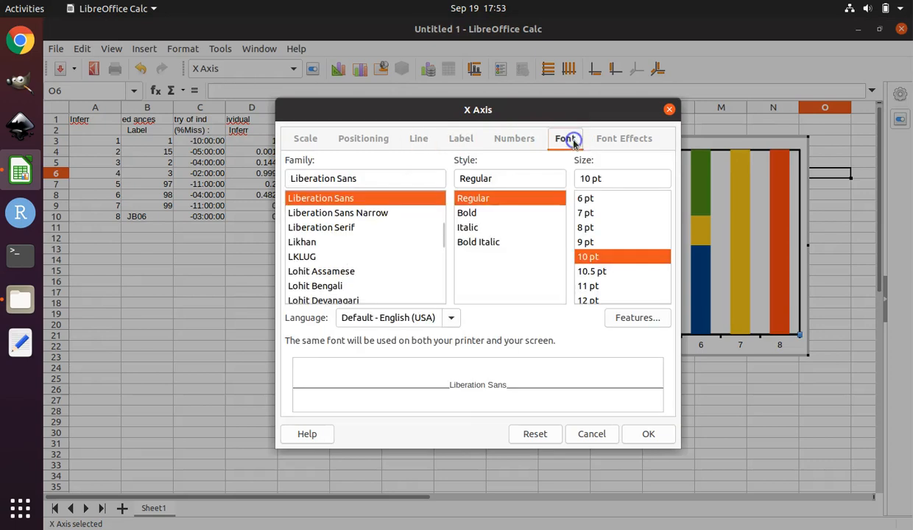
pyautogui.click(477, 215)
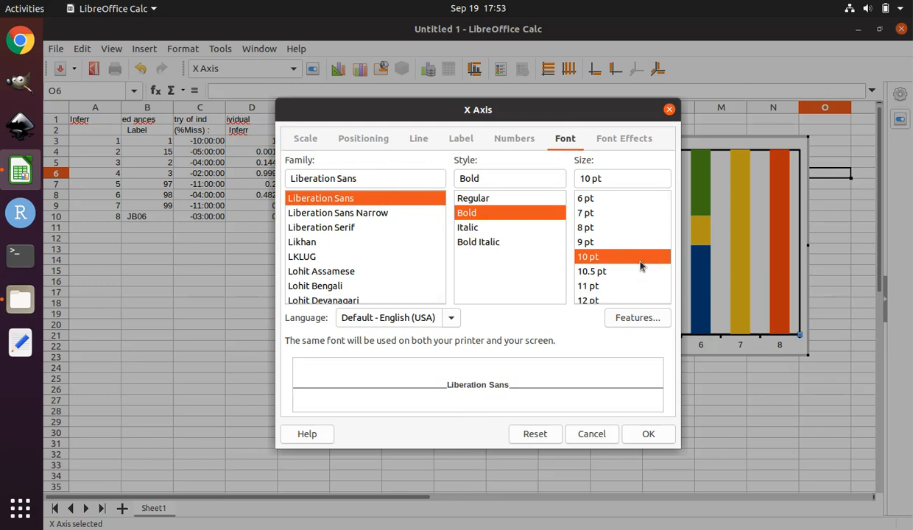
pyautogui.scroll(-1, 639, 266)
pyautogui.scroll(-3, 639, 266)
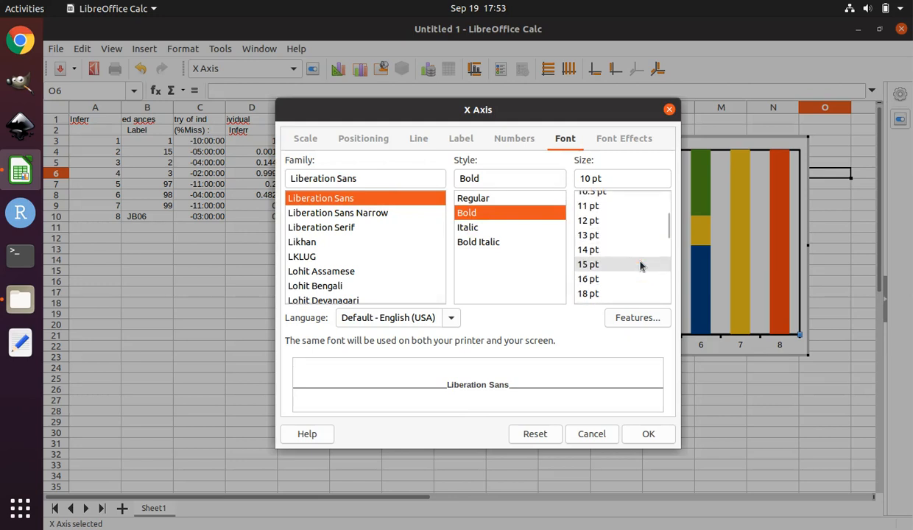
pyautogui.click(598, 278)
pyautogui.click(639, 437)
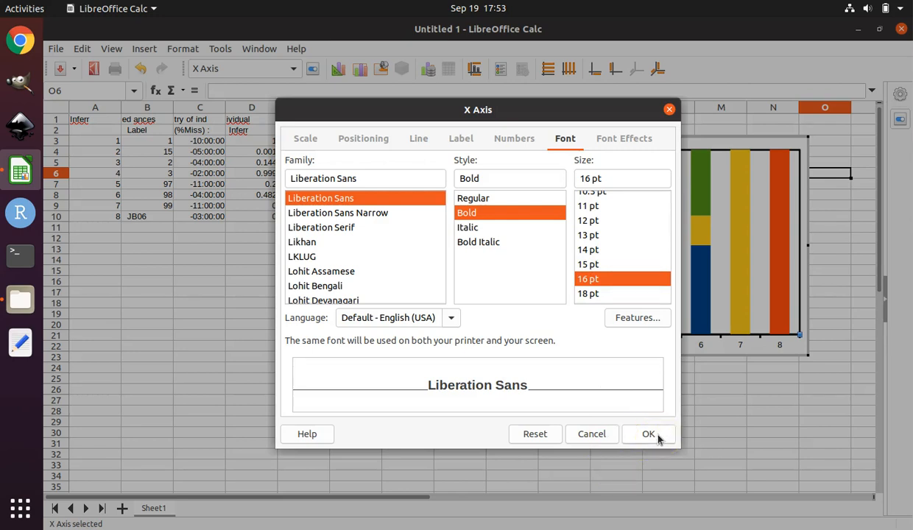
pyautogui.click(657, 438)
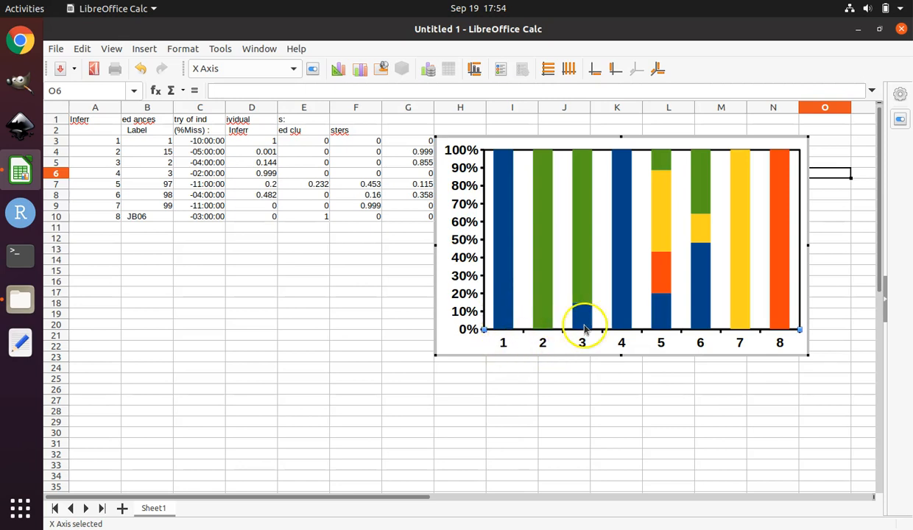
# Step: Set the chart's category range to the sample labels in $Sheet1.$B$3:$B$10 and apply the data ranges
pyautogui.click(793, 357)
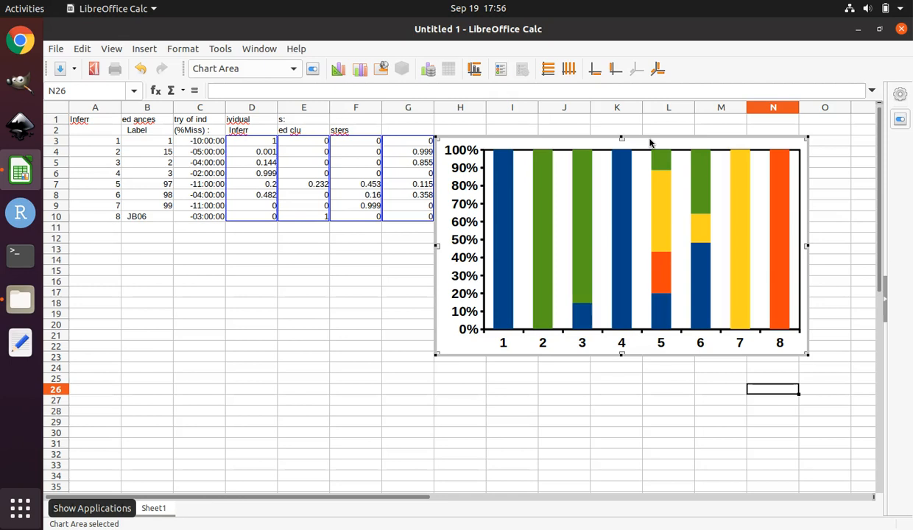
pyautogui.rightClick(650, 142)
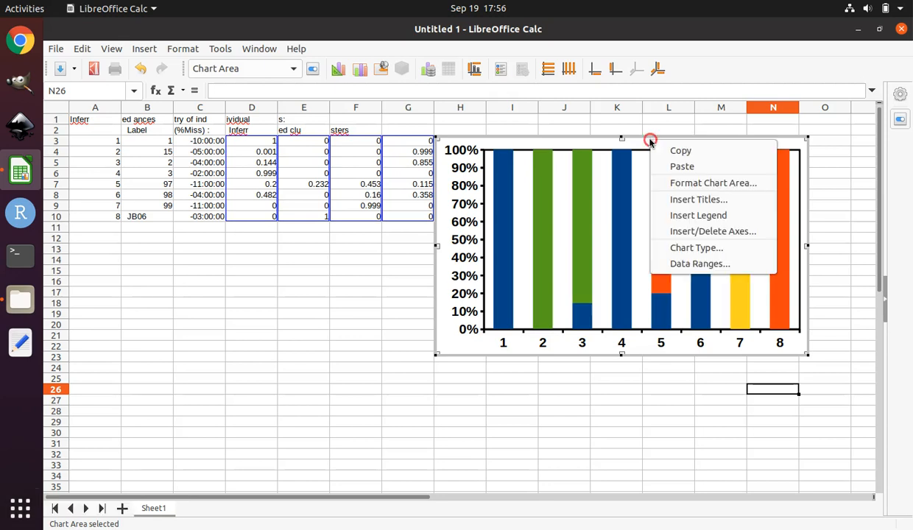
pyautogui.click(692, 263)
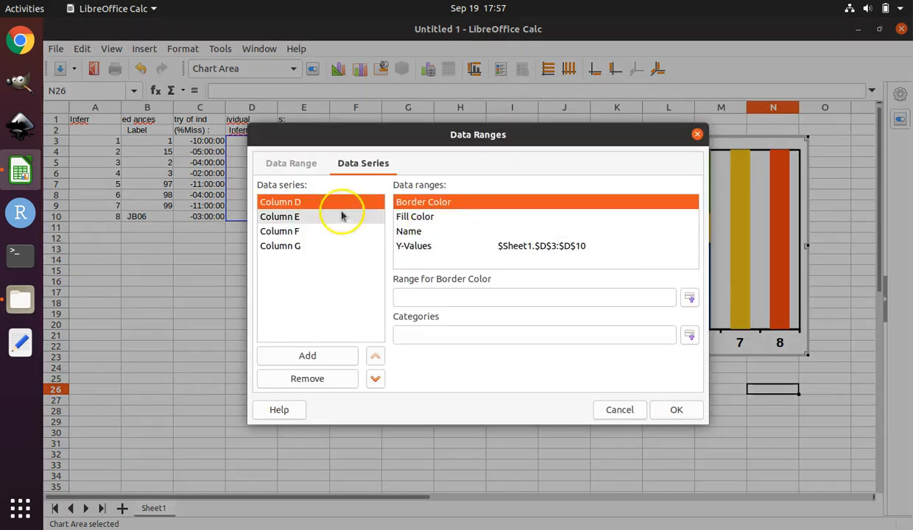
pyautogui.click(291, 165)
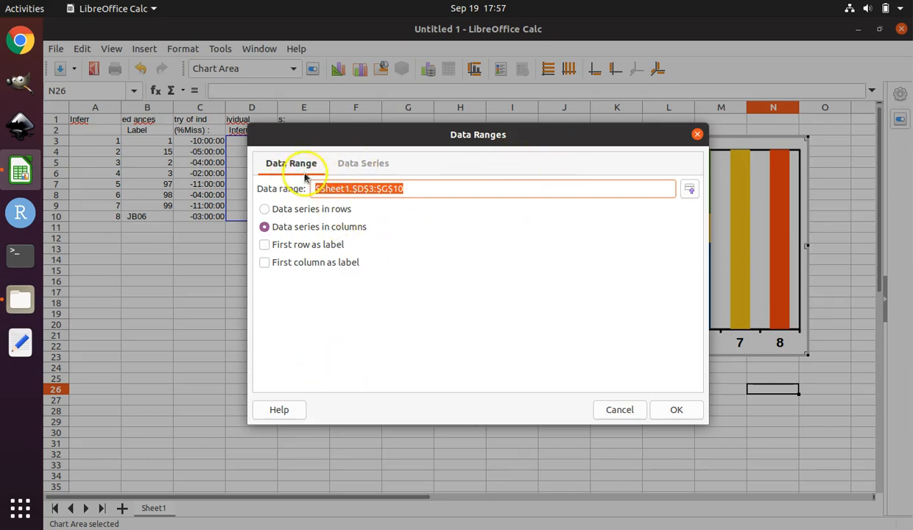
pyautogui.click(364, 165)
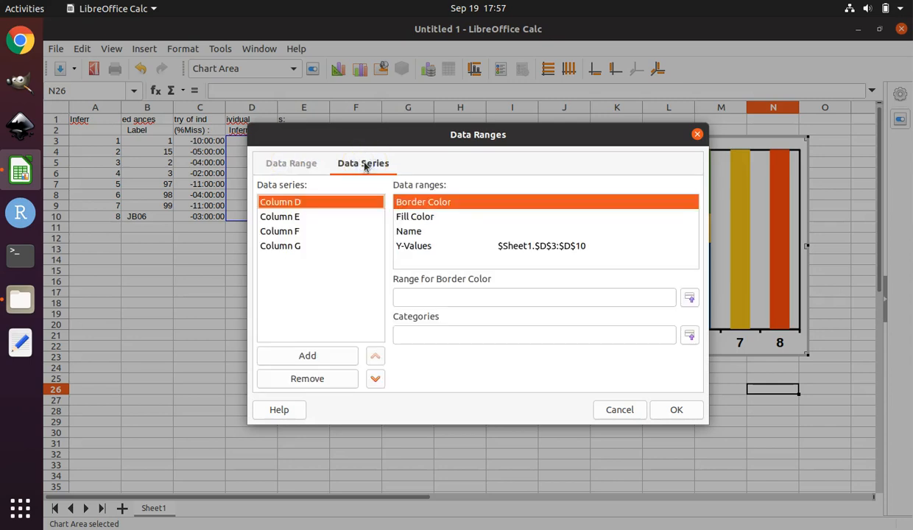
pyautogui.click(333, 204)
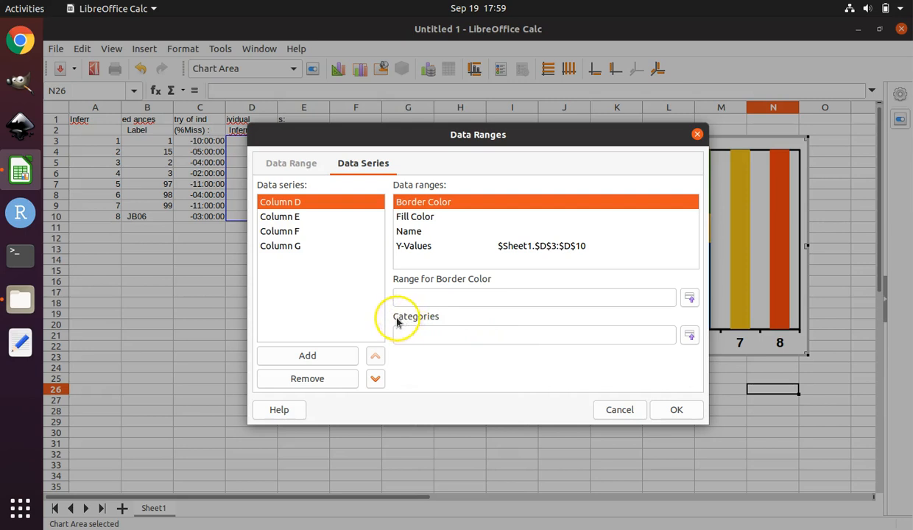
pyautogui.click(690, 335)
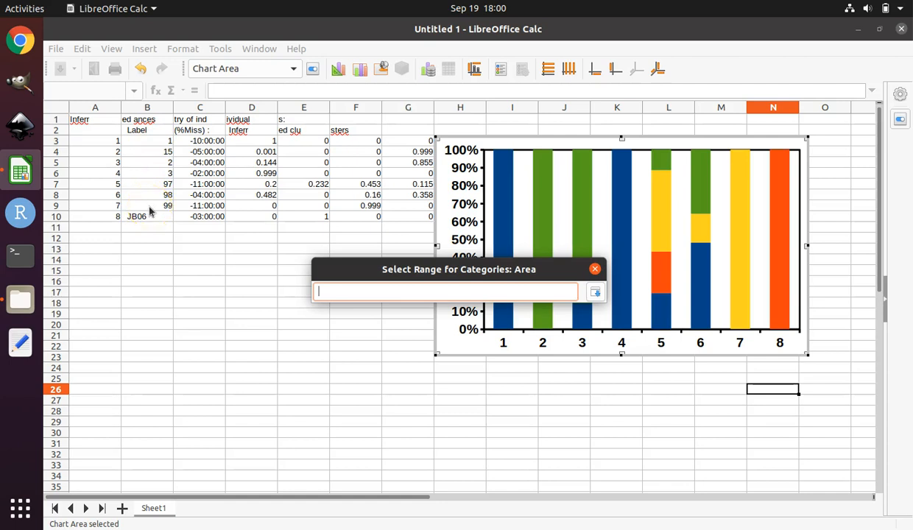
pyautogui.click(155, 142)
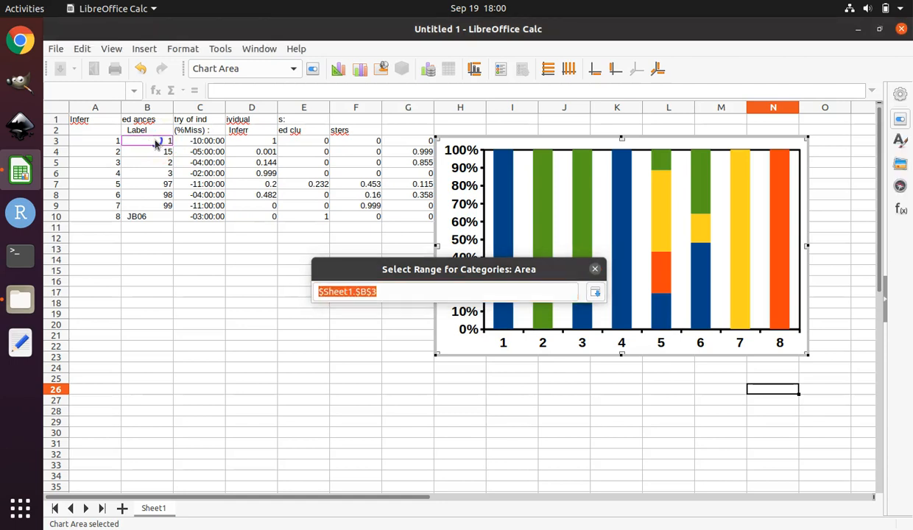
pyautogui.moveTo(154, 149); pyautogui.dragTo(150, 217)
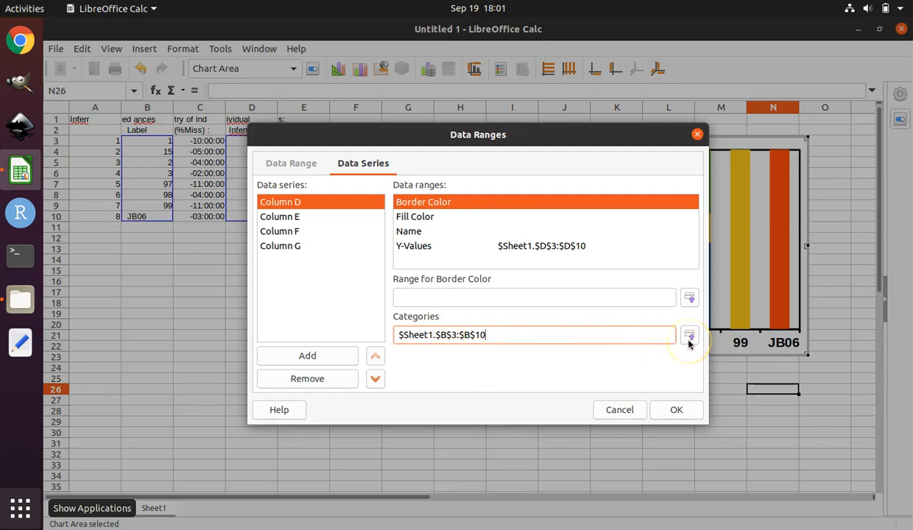
pyautogui.click(676, 410)
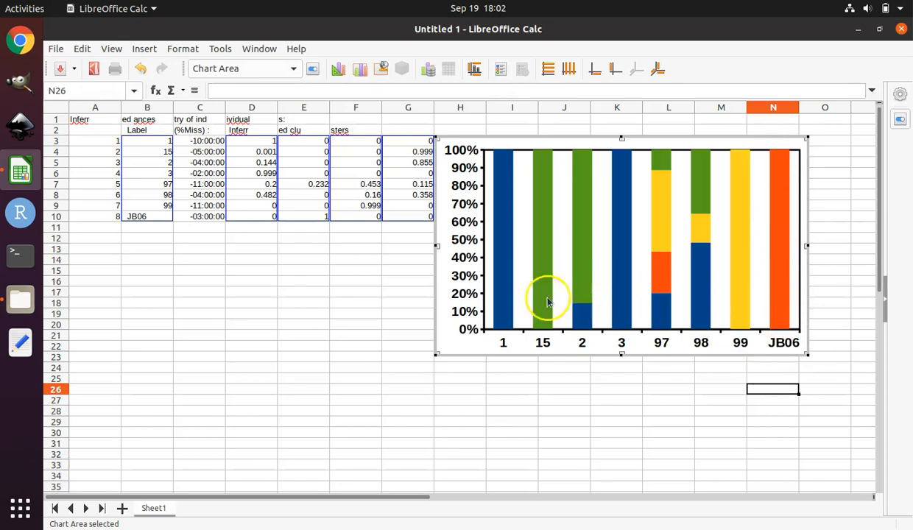
# Step: Open the formatting of the Column D data series and set its fill color to red (ff0000)
pyautogui.click(522, 296)
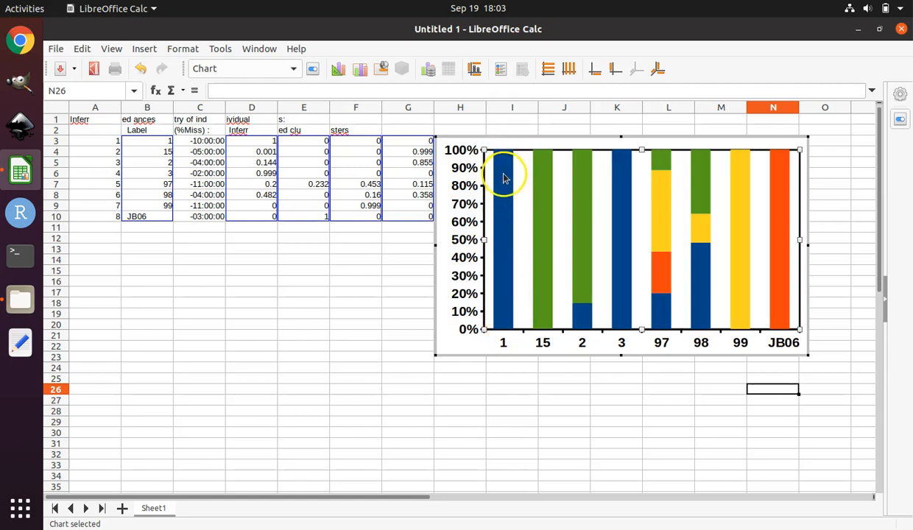
pyautogui.click(503, 210)
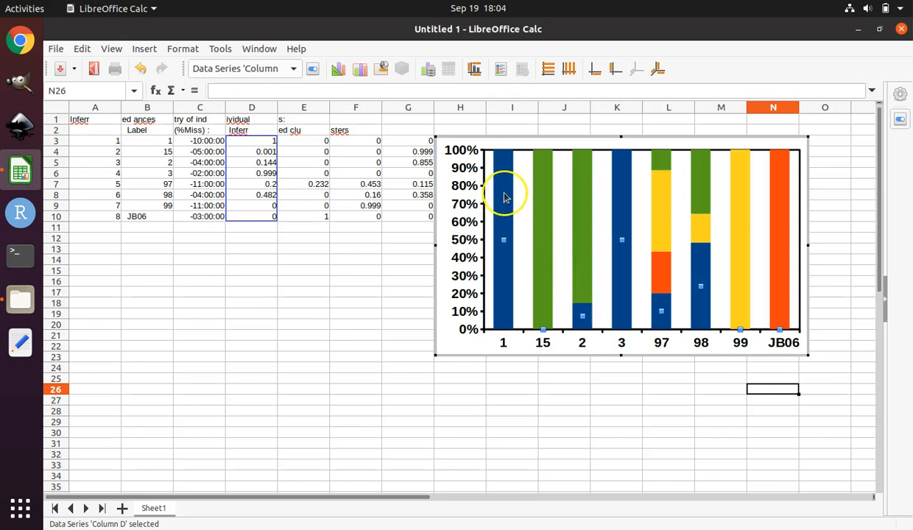
pyautogui.doubleClick(504, 255)
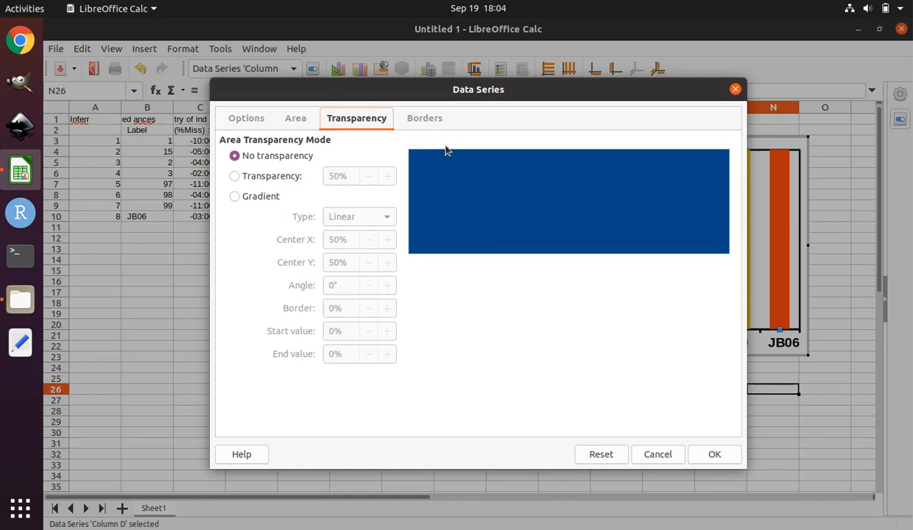
pyautogui.click(293, 120)
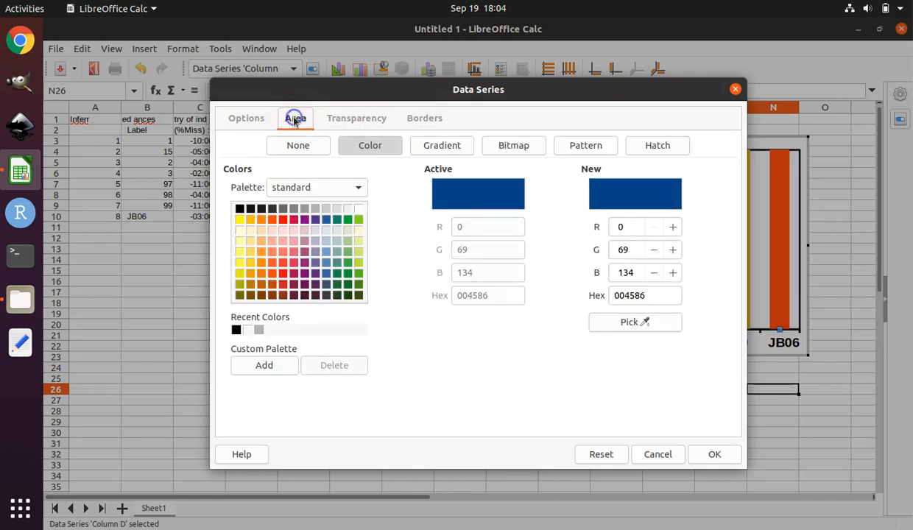
pyautogui.click(283, 221)
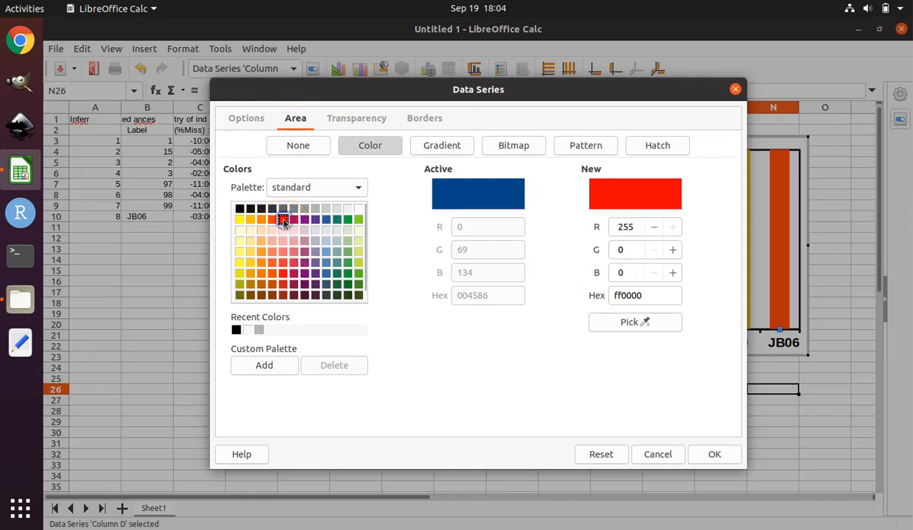
# Step: Give the Column D series a continuous black border with a width of 0.03" and apply the series formatting
pyautogui.click(426, 119)
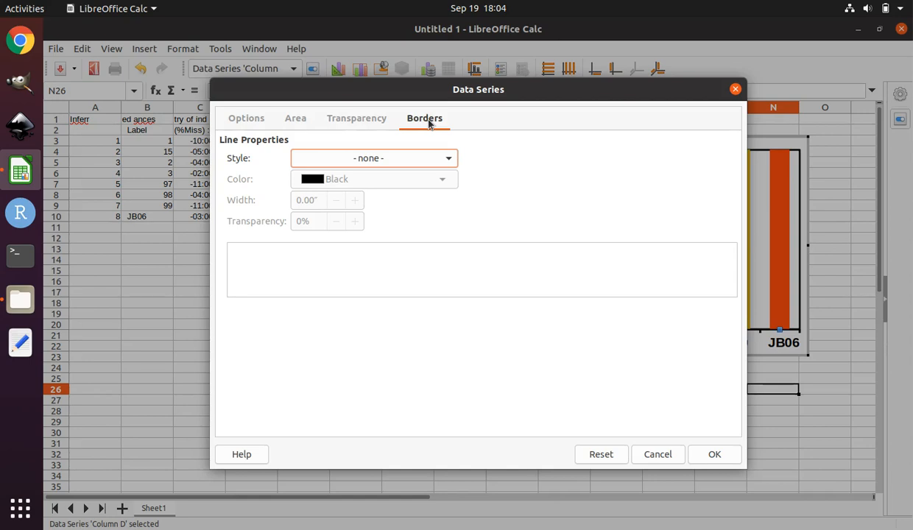
pyautogui.click(366, 161)
pyautogui.click(367, 181)
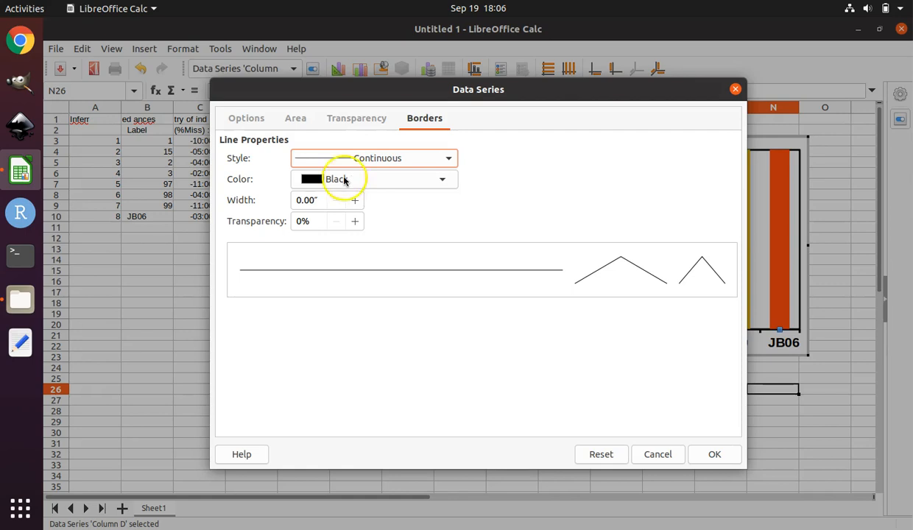
pyautogui.click(313, 201)
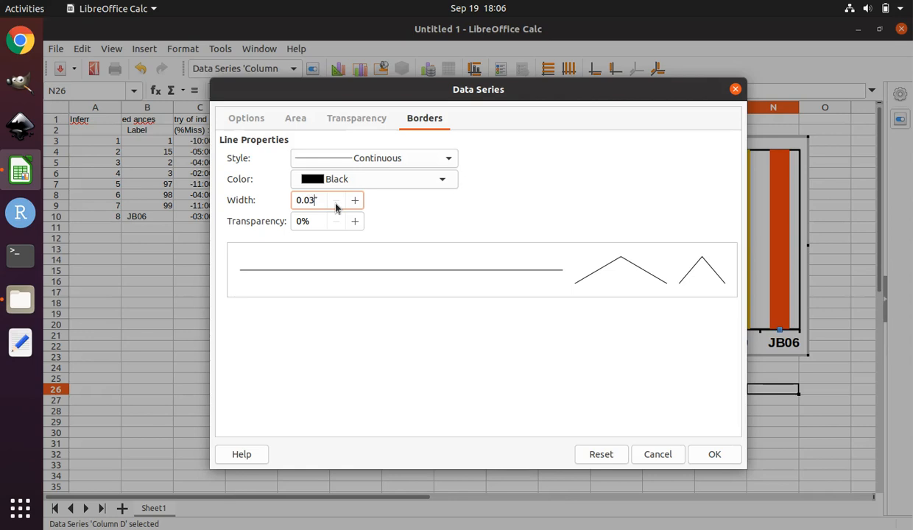
pyautogui.click(715, 456)
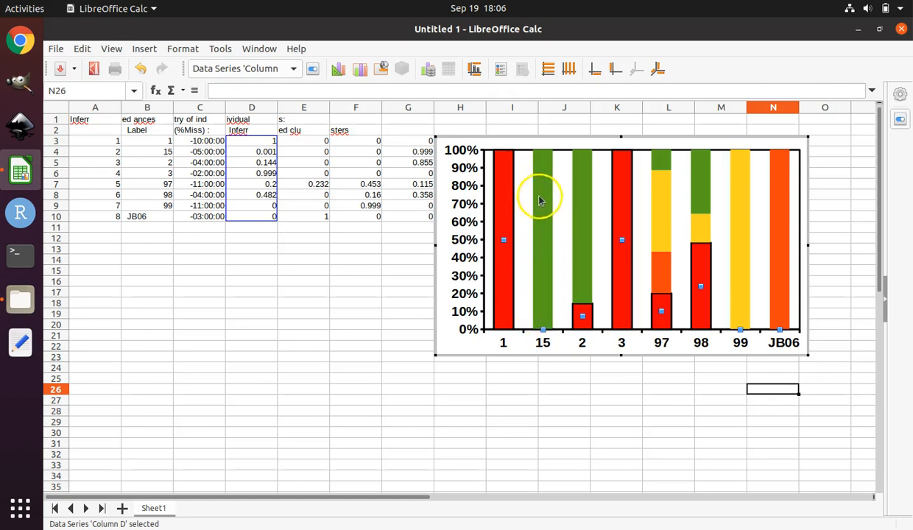
# Step: Open the formatting of the green Column G data series and set its fill color to blue (2a6099)
pyautogui.click(539, 243)
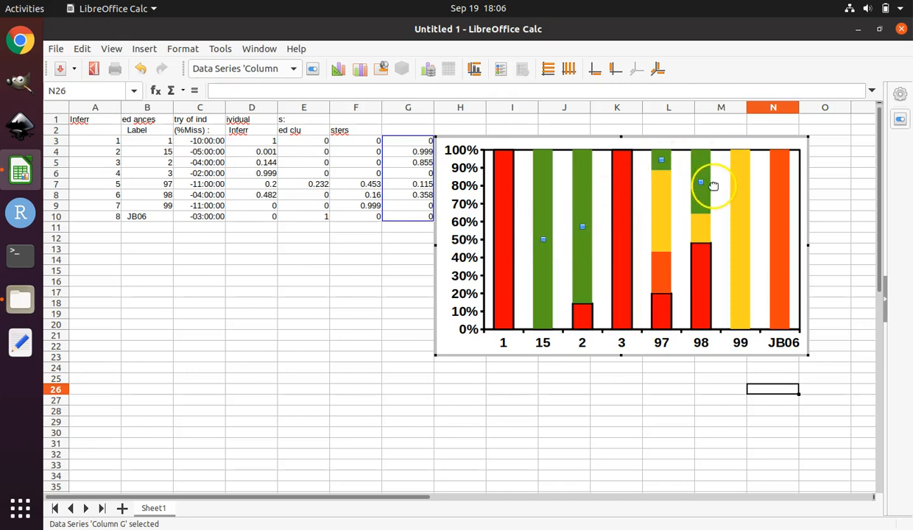
pyautogui.doubleClick(542, 206)
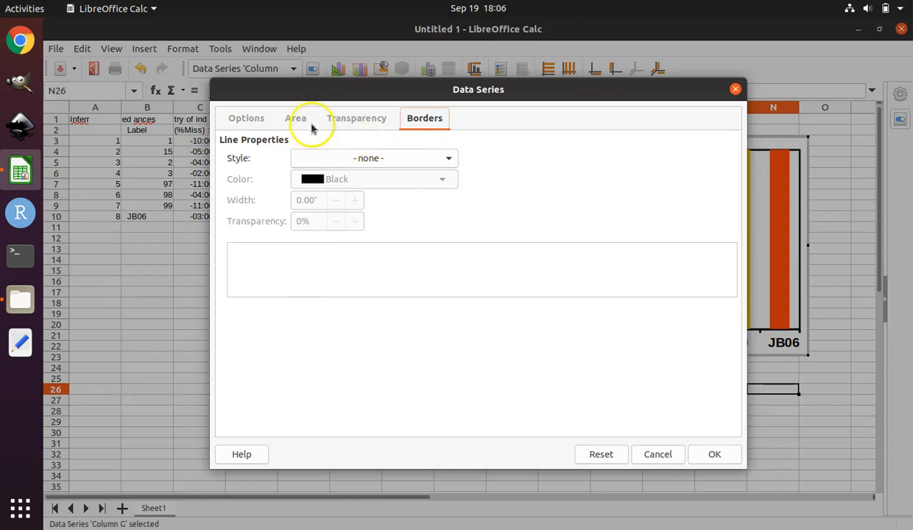
pyautogui.click(297, 119)
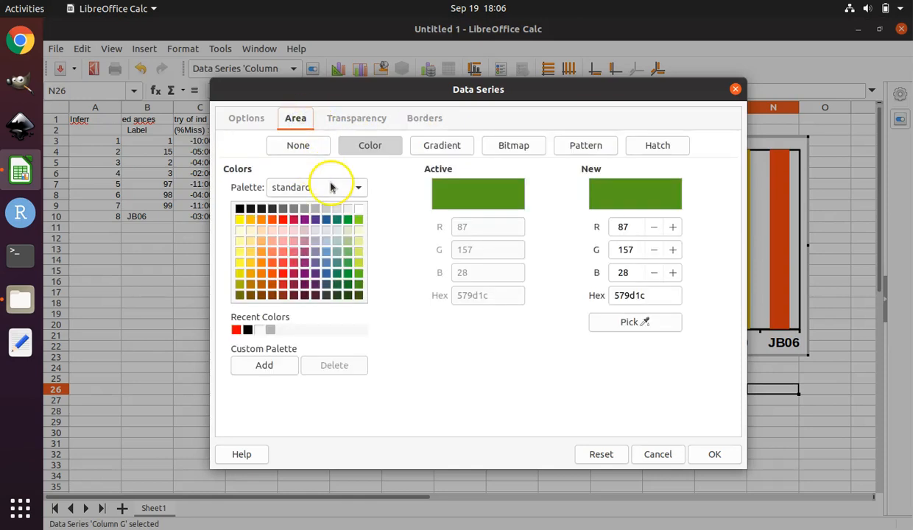
pyautogui.click(326, 220)
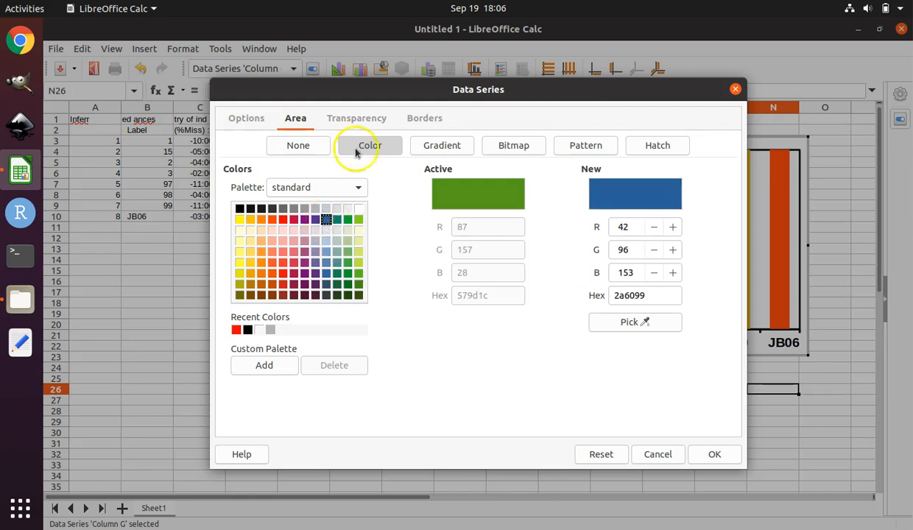
# Step: Give the Column G series a continuous black border with a width of 0.03" and apply the series formatting
pyautogui.click(424, 119)
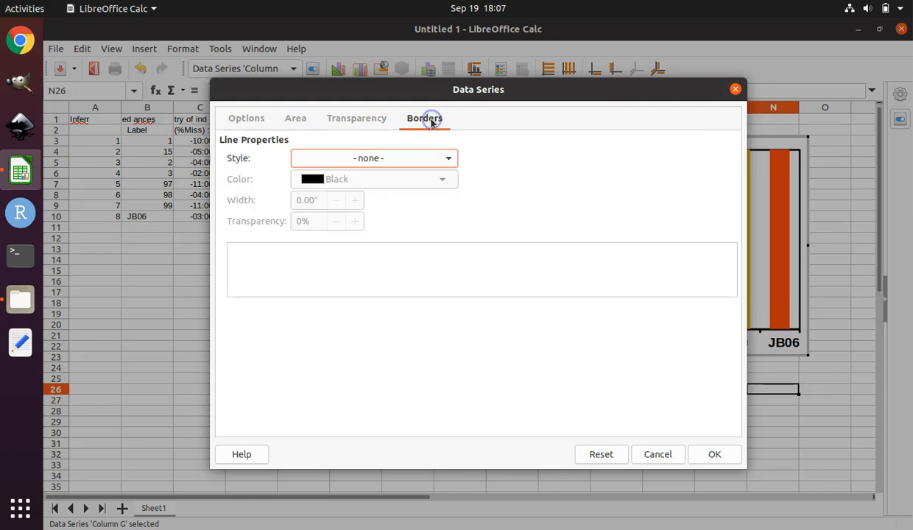
pyautogui.click(388, 159)
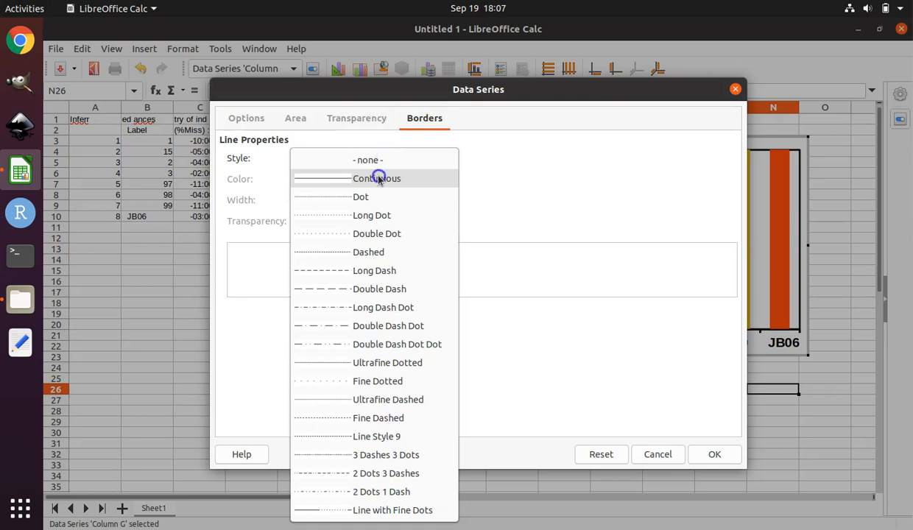
pyautogui.click(378, 178)
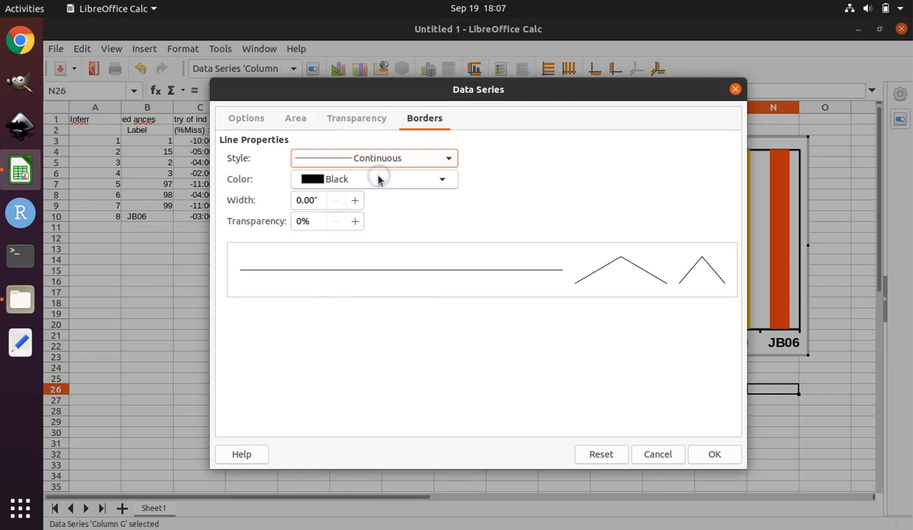
pyautogui.click(317, 200)
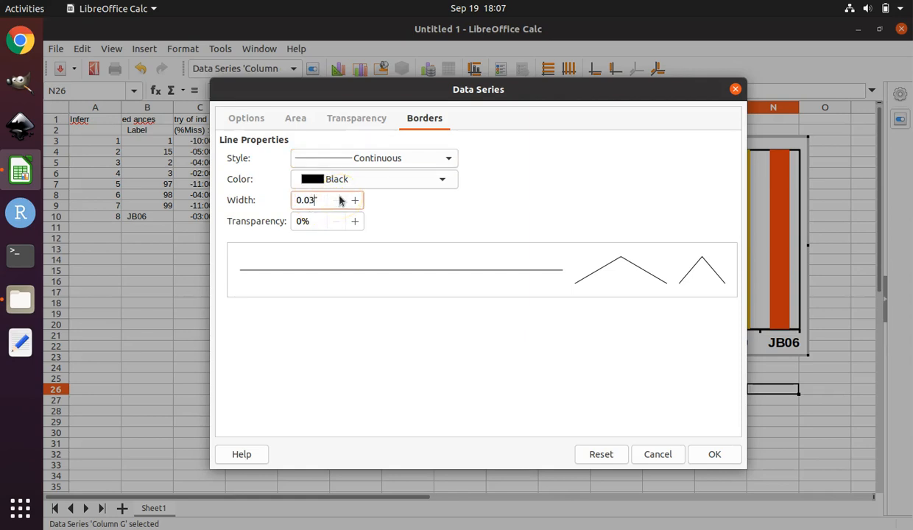
pyautogui.click(714, 454)
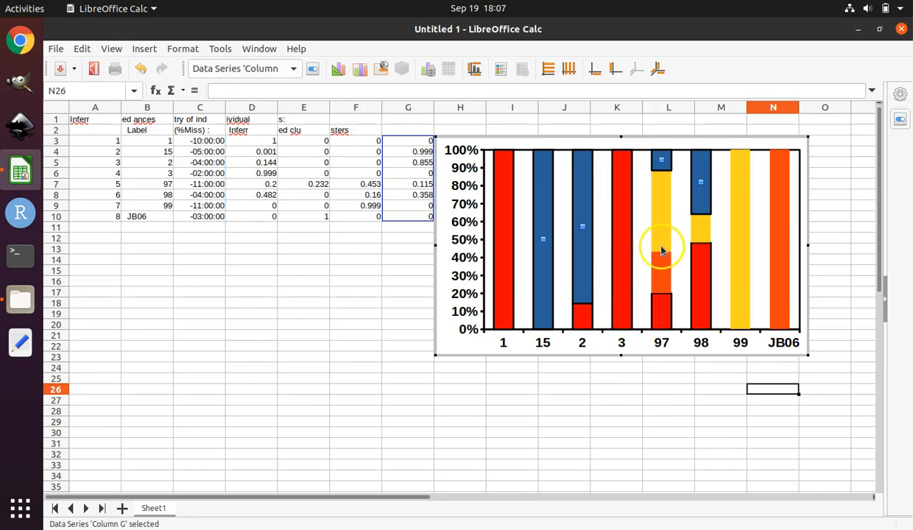
# Step: Open the formatting of the Column F data series and set its fill color to yellow (ffff00)
pyautogui.click(624, 265)
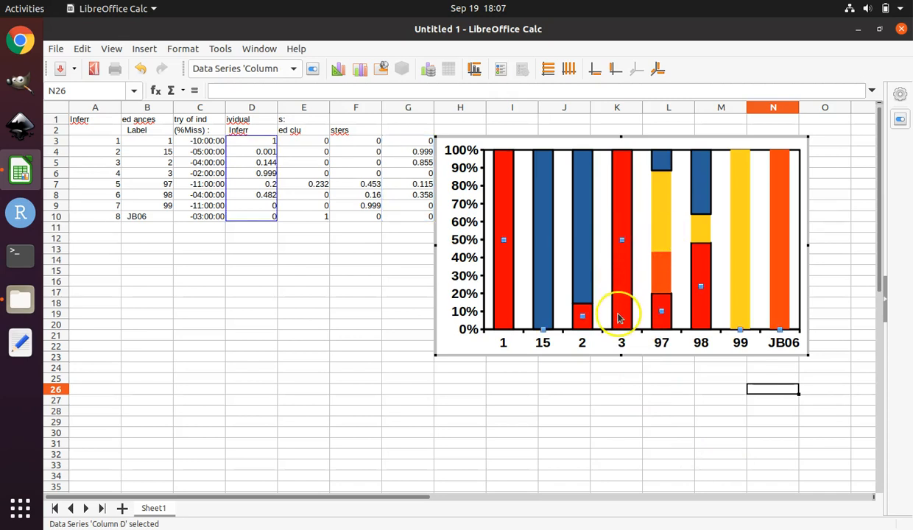
pyautogui.click(582, 230)
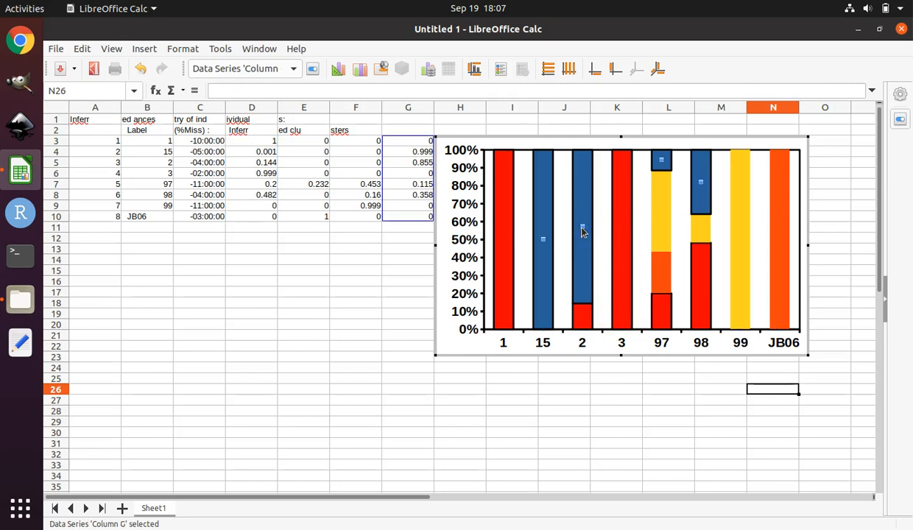
pyautogui.click(660, 226)
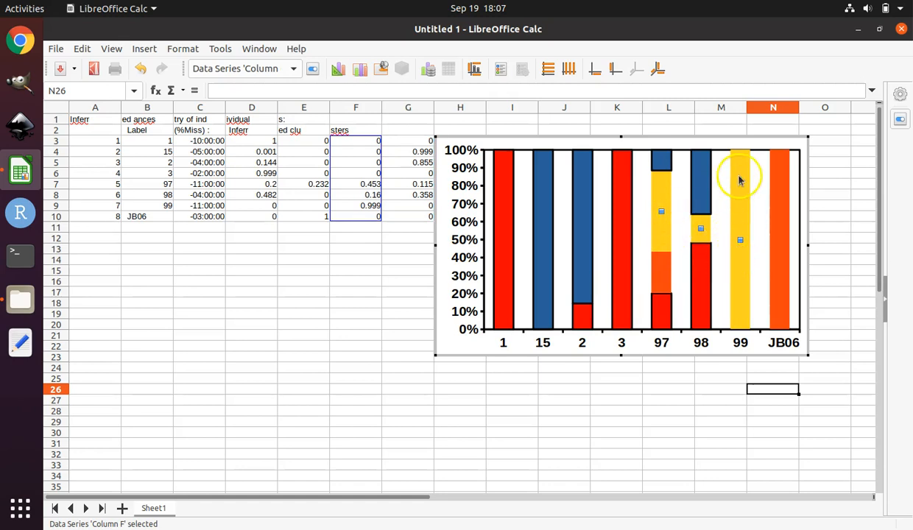
pyautogui.doubleClick(660, 231)
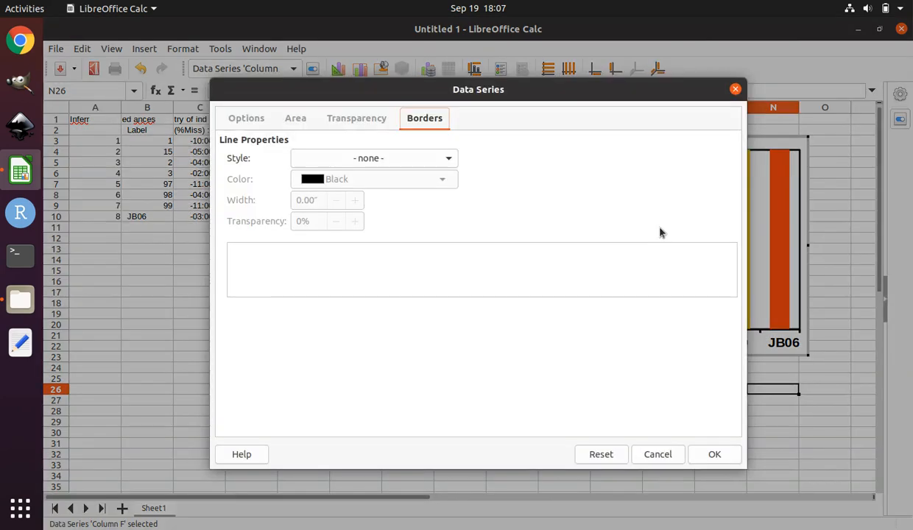
pyautogui.click(298, 120)
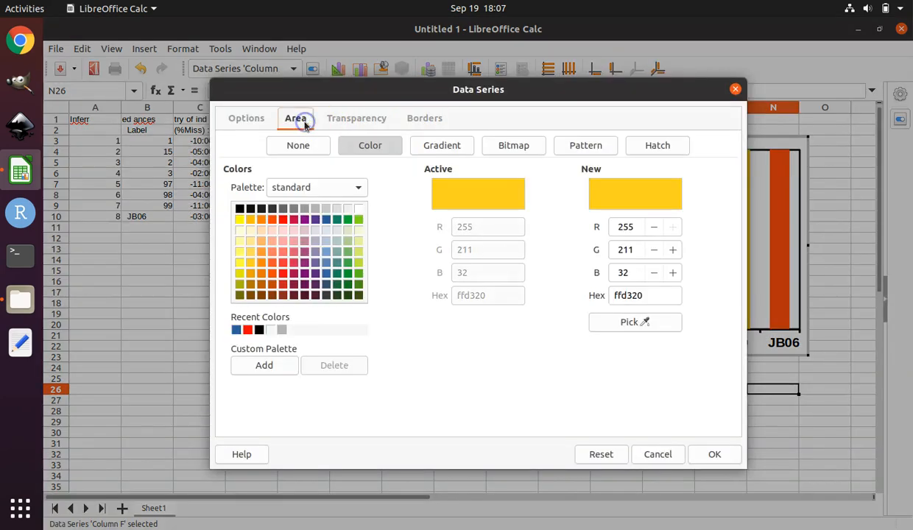
pyautogui.click(240, 220)
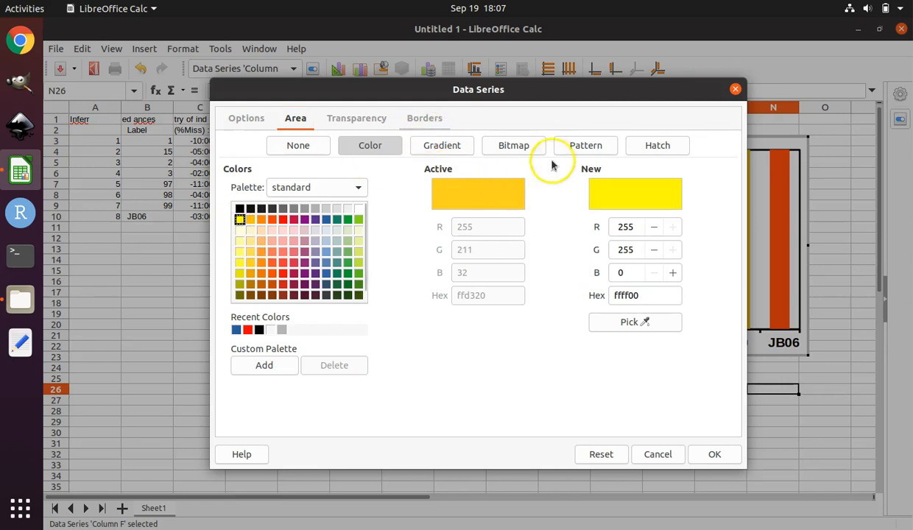
# Step: Give the Column F series a continuous black border with a width of 0.03" and apply the series formatting
pyautogui.click(432, 120)
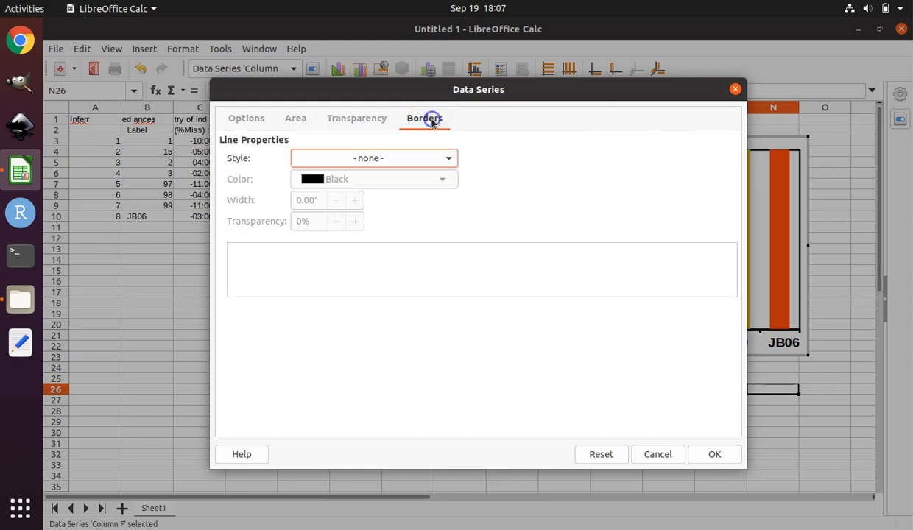
pyautogui.click(393, 160)
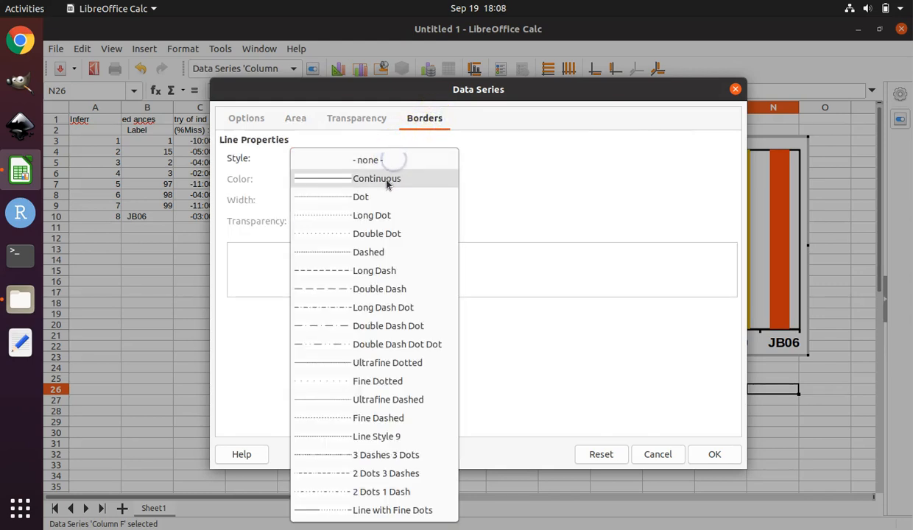
pyautogui.click(379, 179)
pyautogui.click(317, 200)
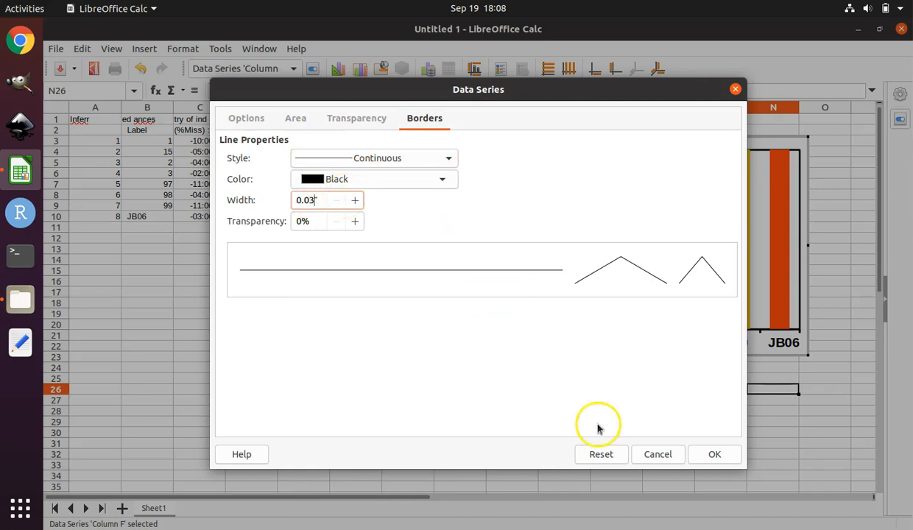
pyautogui.click(724, 455)
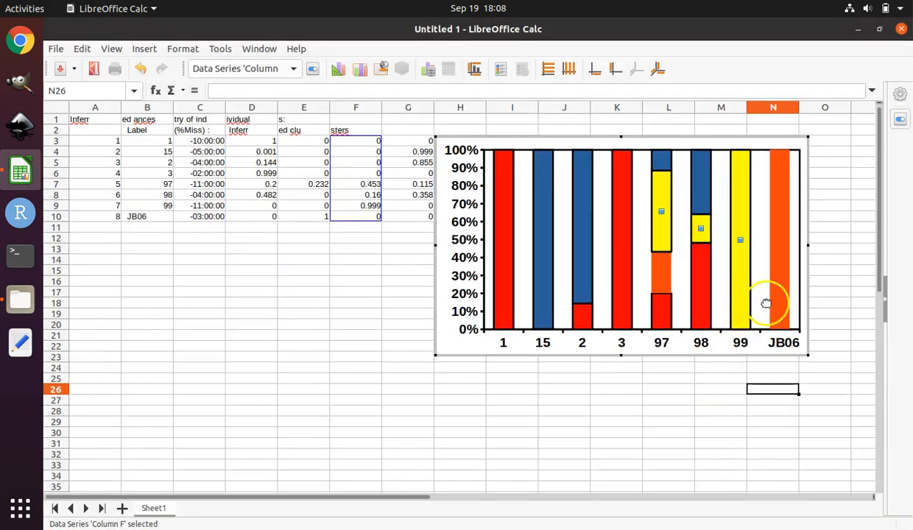
# Step: Open the formatting of the Column E data series and set its fill color to orange (ff8000)
pyautogui.click(662, 268)
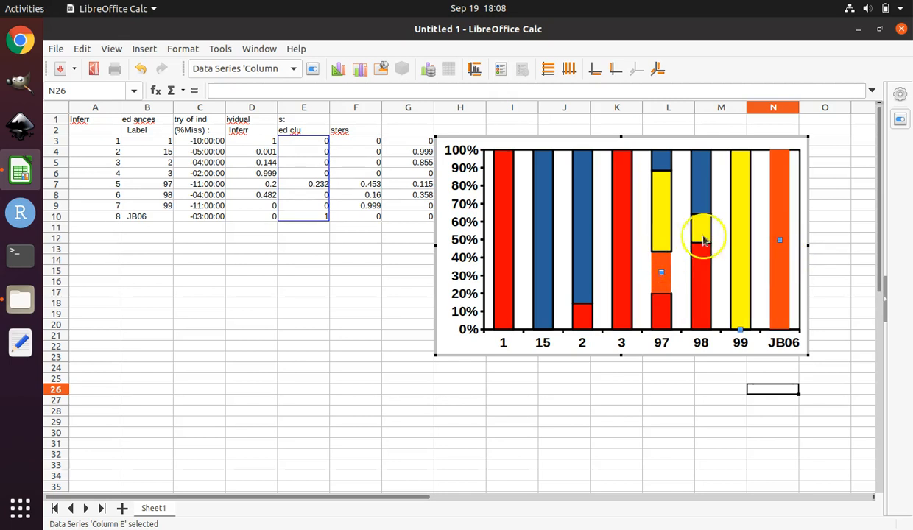
pyautogui.click(661, 284)
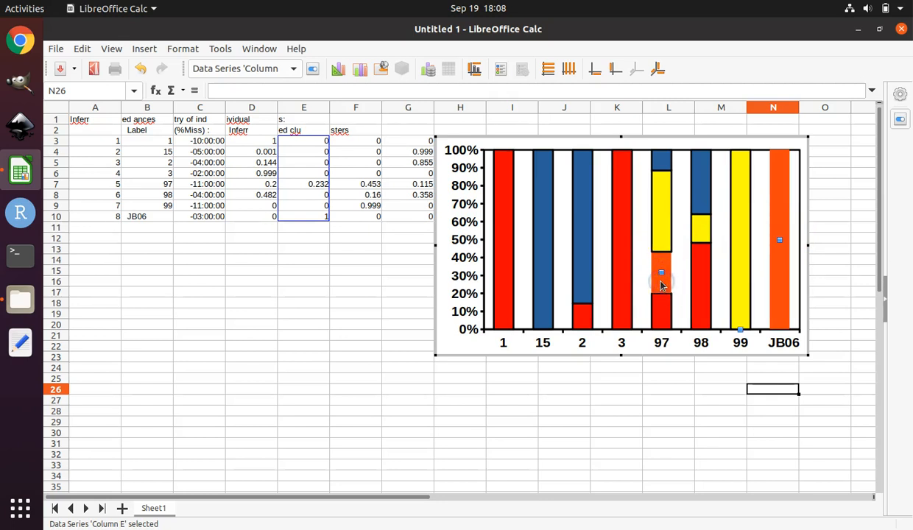
pyautogui.doubleClick(661, 285)
pyautogui.click(298, 121)
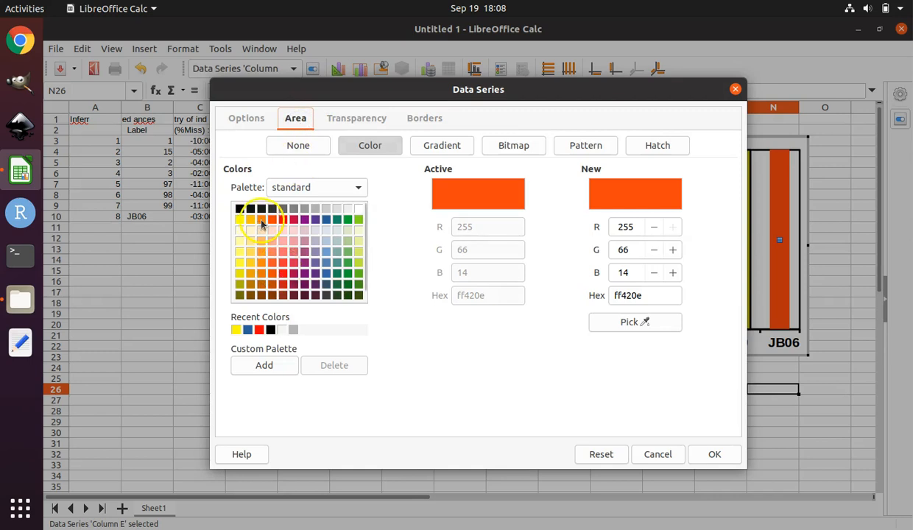
pyautogui.click(261, 220)
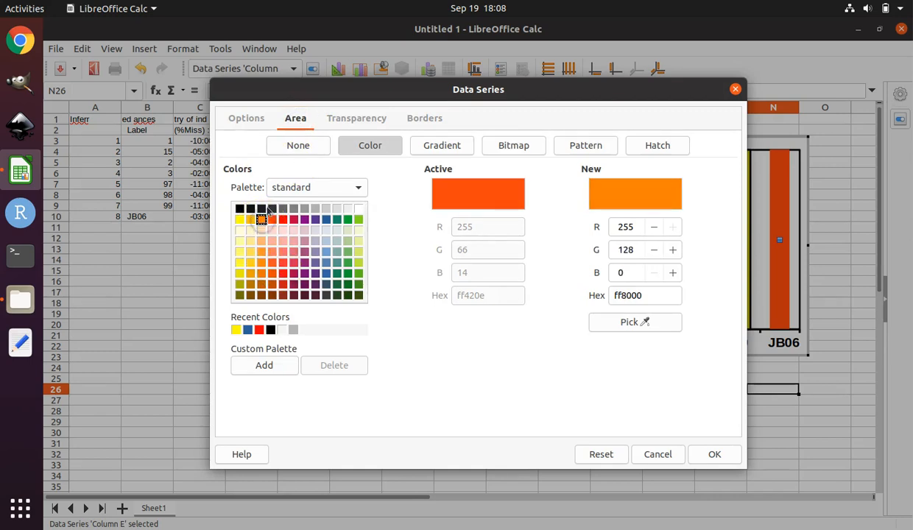
# Step: Give the Column E series a continuous black border as thick as those of the other series and apply the formatting
pyautogui.click(428, 120)
pyautogui.click(350, 155)
pyautogui.click(350, 177)
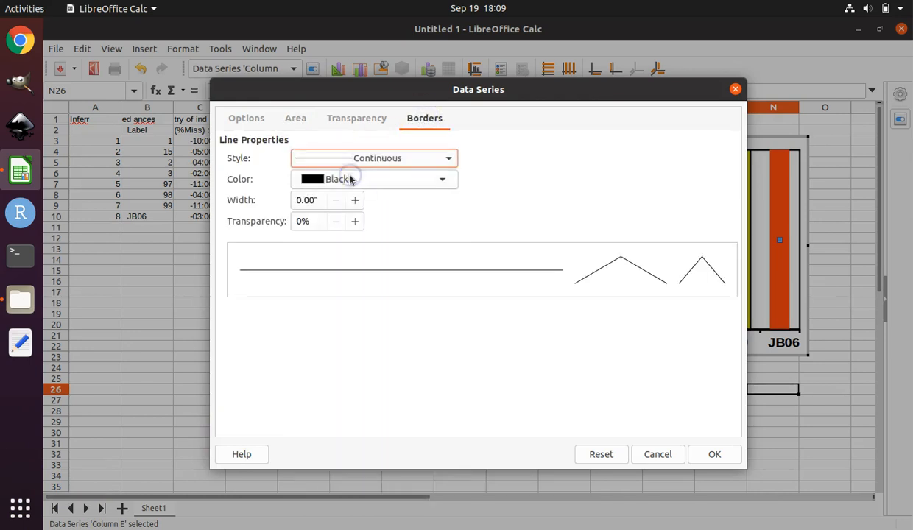
pyautogui.click(310, 199)
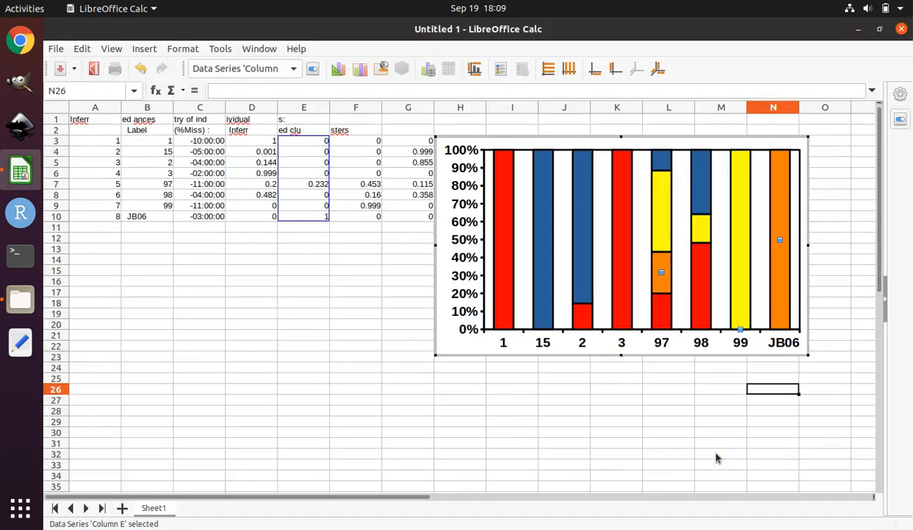
# Step: Set the column spacing to 0% in the options of the red Column D data series and apply it
pyautogui.click(505, 242)
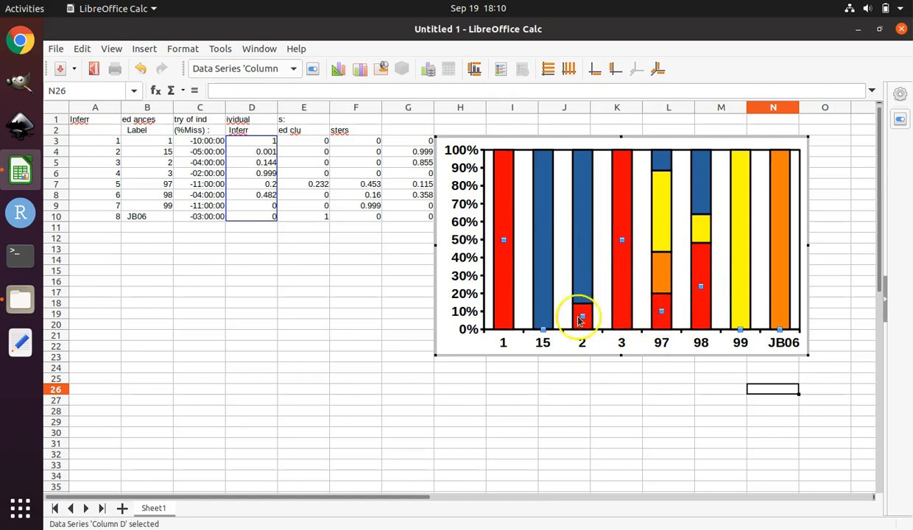
pyautogui.doubleClick(504, 272)
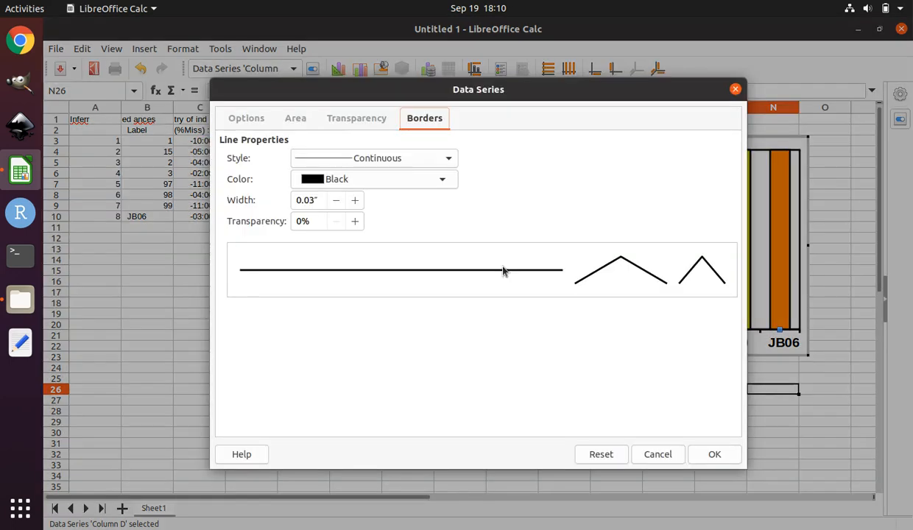
pyautogui.click(246, 119)
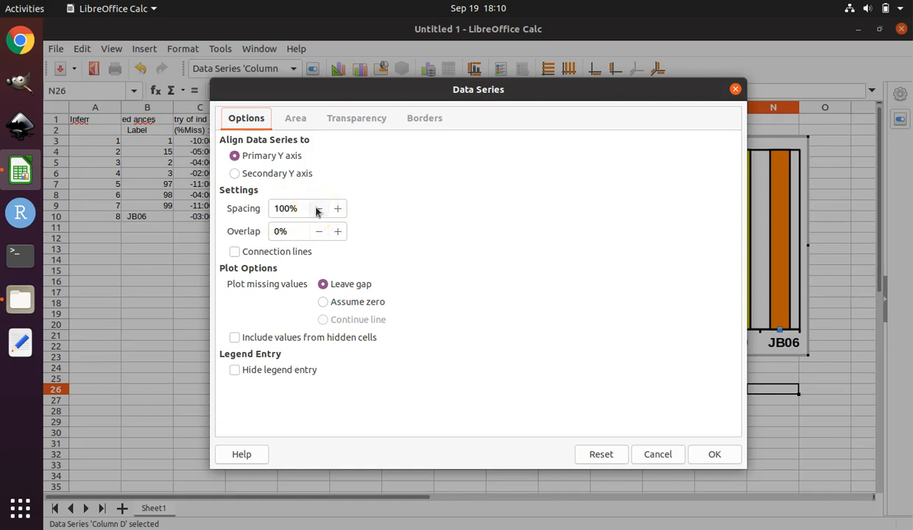
pyautogui.click(318, 209)
pyautogui.click(318, 209)
pyautogui.click(318, 209)
pyautogui.click(318, 209)
pyautogui.click(318, 209)
pyautogui.click(318, 209)
pyautogui.click(318, 209)
pyautogui.click(316, 210)
pyautogui.click(317, 210)
pyautogui.click(317, 210)
pyautogui.click(316, 210)
pyautogui.click(316, 209)
pyautogui.click(316, 209)
pyautogui.click(316, 209)
pyautogui.click(317, 209)
pyautogui.click(317, 209)
pyautogui.click(317, 209)
pyautogui.click(316, 209)
pyautogui.click(317, 209)
pyautogui.click(317, 209)
pyautogui.click(317, 209)
pyautogui.click(317, 209)
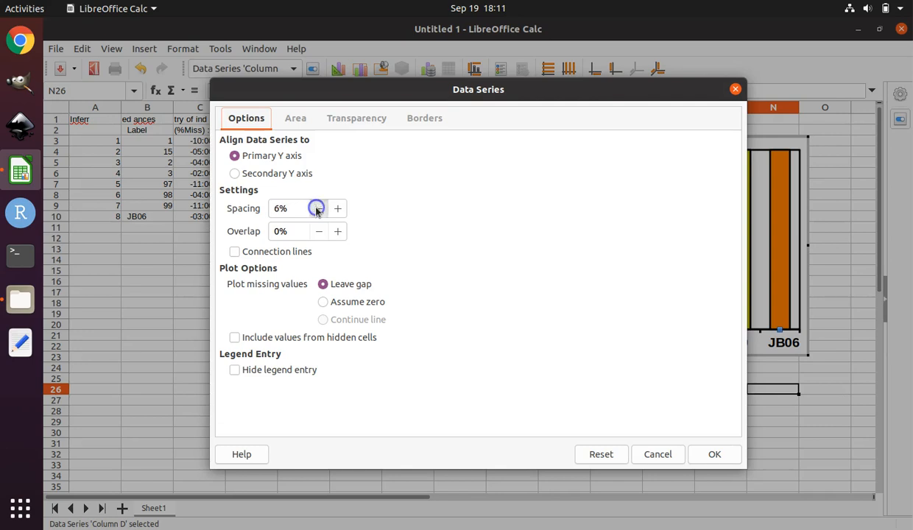
pyautogui.click(317, 209)
pyautogui.click(316, 209)
pyautogui.click(317, 209)
pyautogui.click(316, 209)
pyautogui.click(316, 209)
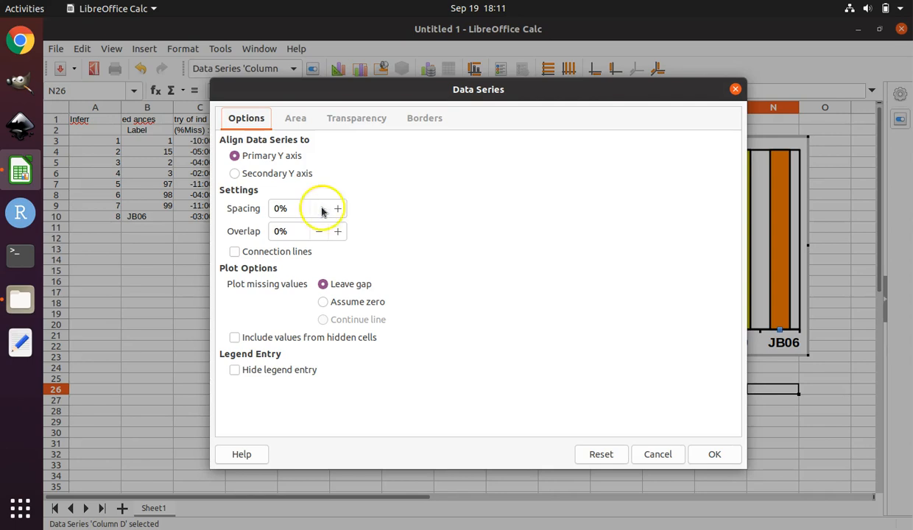
pyautogui.click(712, 455)
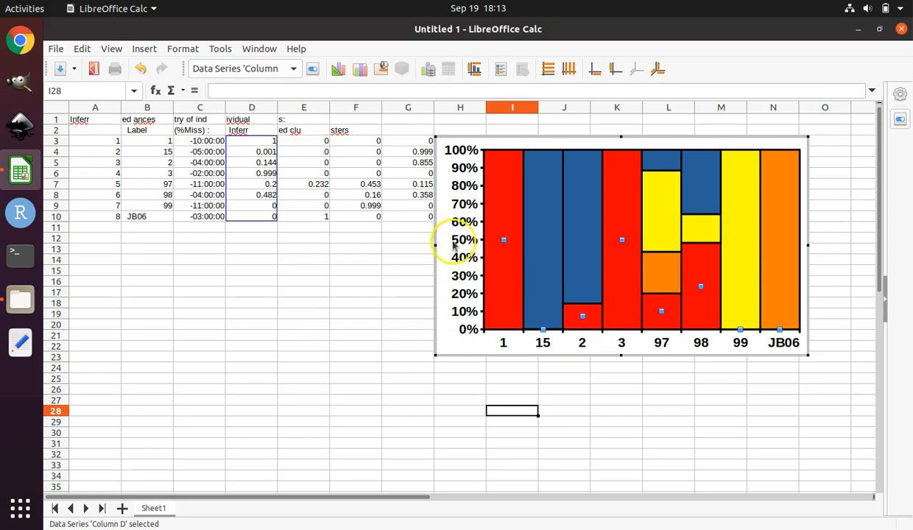
# Step: Leave chart editing, select the whole chart object and start exporting it as an image
pyautogui.click(184, 346)
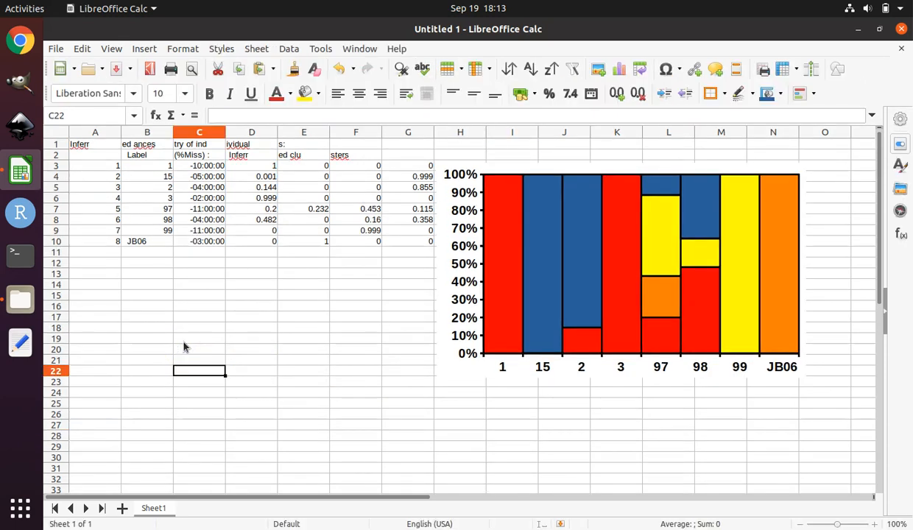
pyautogui.click(452, 373)
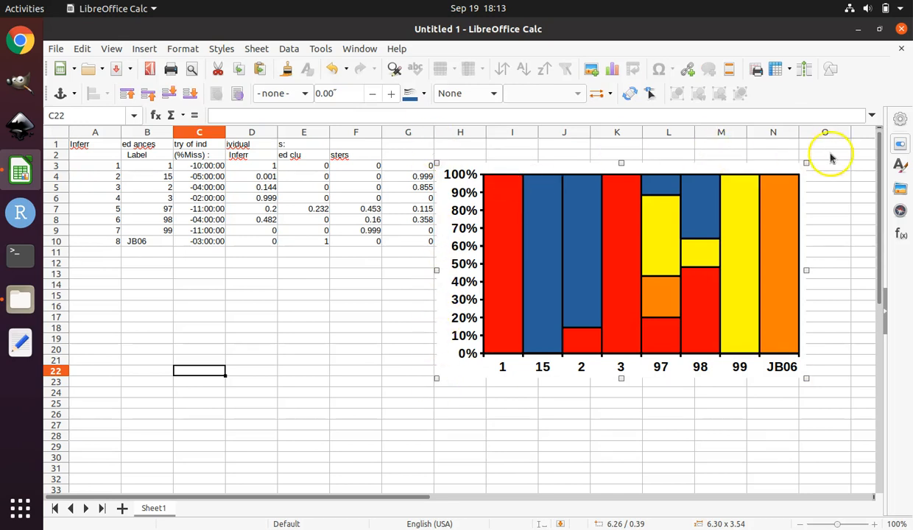
pyautogui.rightClick(677, 371)
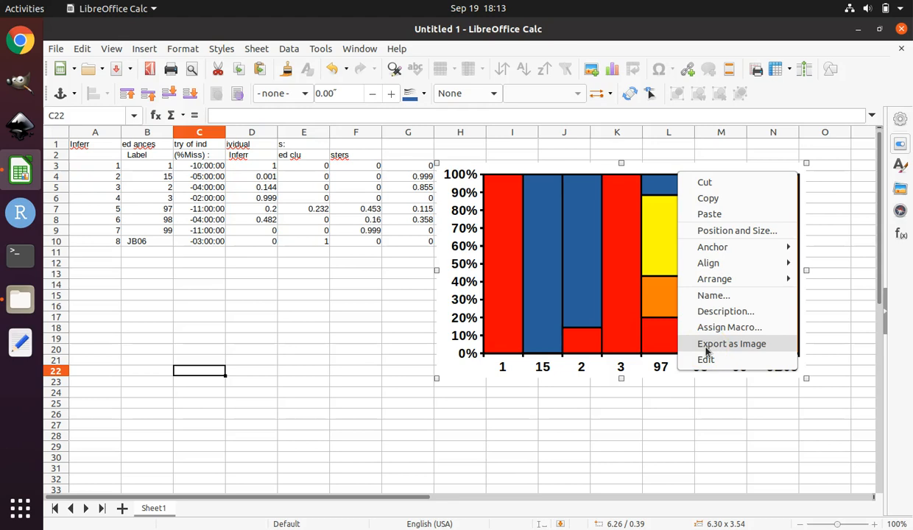
pyautogui.click(705, 351)
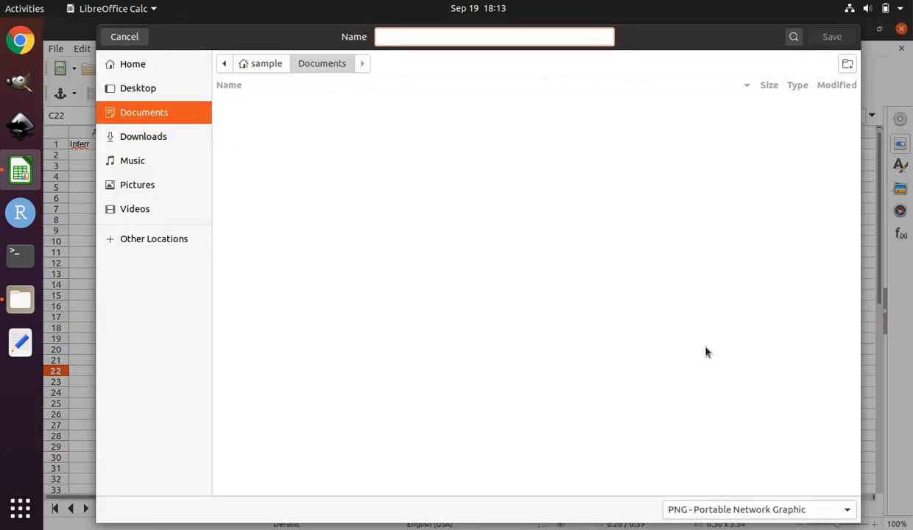
# Step: Set the chart export format to SVG - Scalable Vector Graphics and choose the STRUCTURE figures folder on the Desktop as destination
pyautogui.click(846, 511)
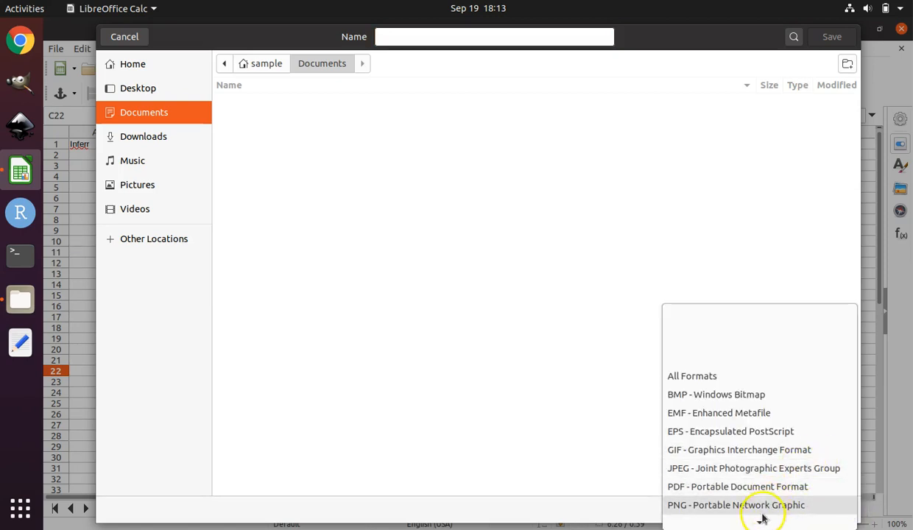
pyautogui.moveTo(758, 522)
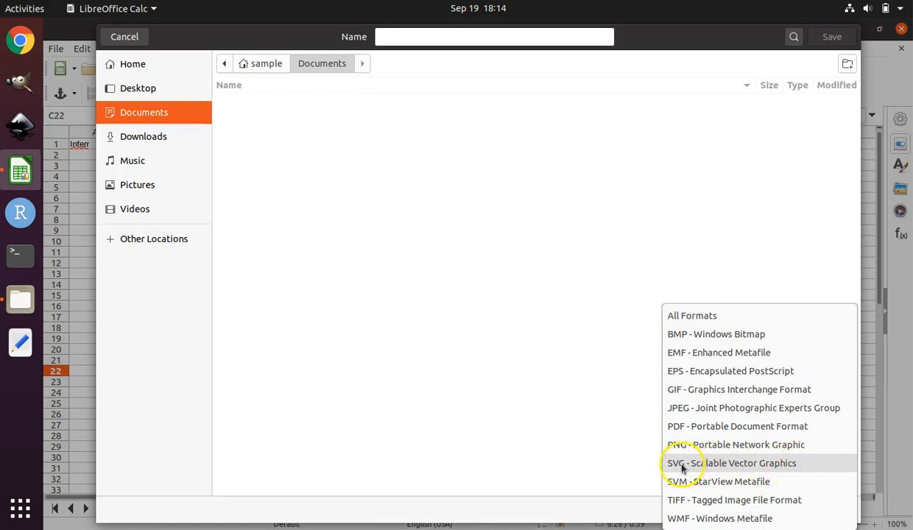
pyautogui.click(739, 467)
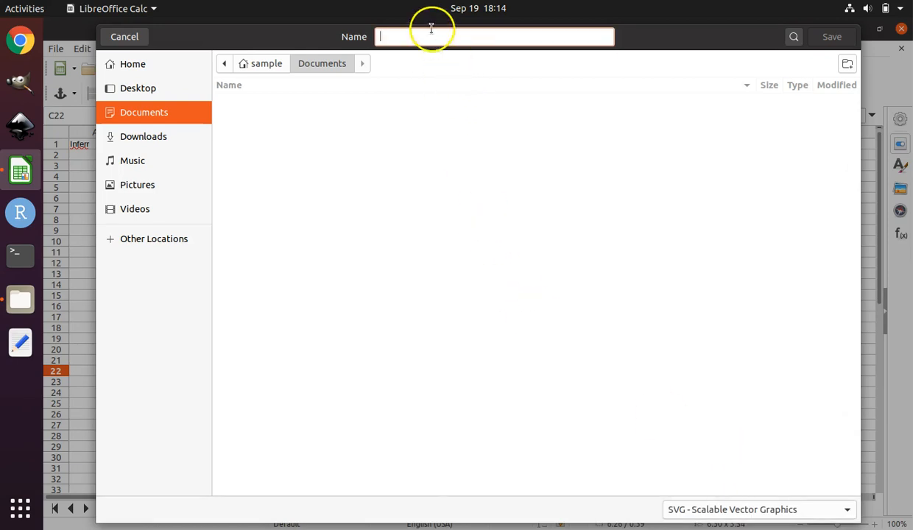
pyautogui.click(153, 89)
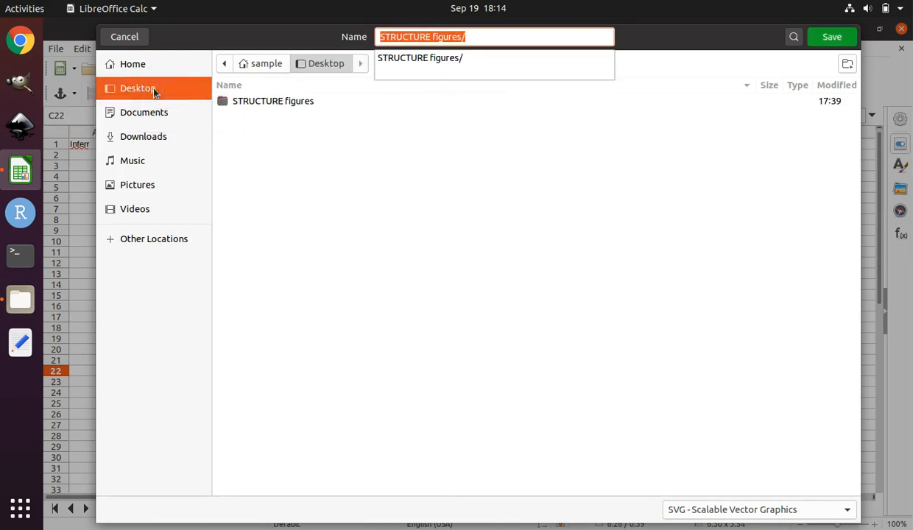
pyautogui.click(274, 101)
pyautogui.click(274, 101)
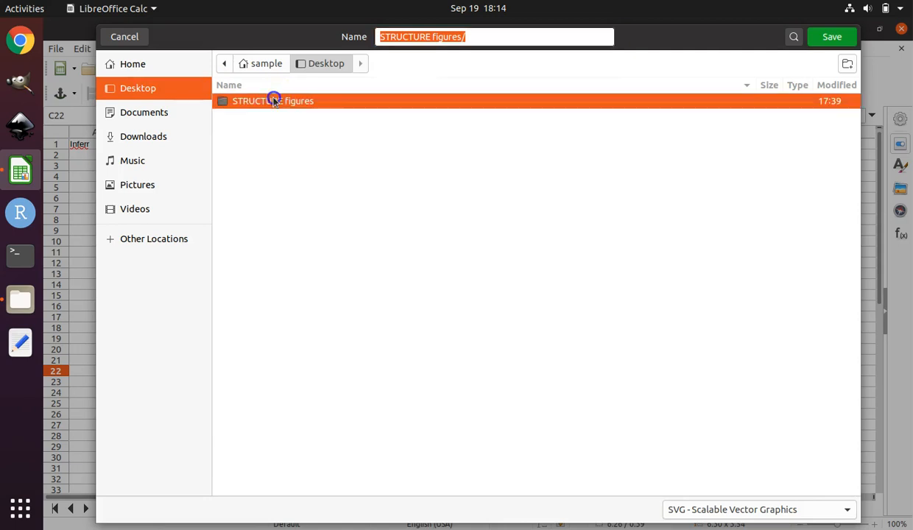
pyautogui.doubleClick(221, 103)
# Step: Replace the prefilled export name with figure.svg and save the chart image
pyautogui.click(469, 37)
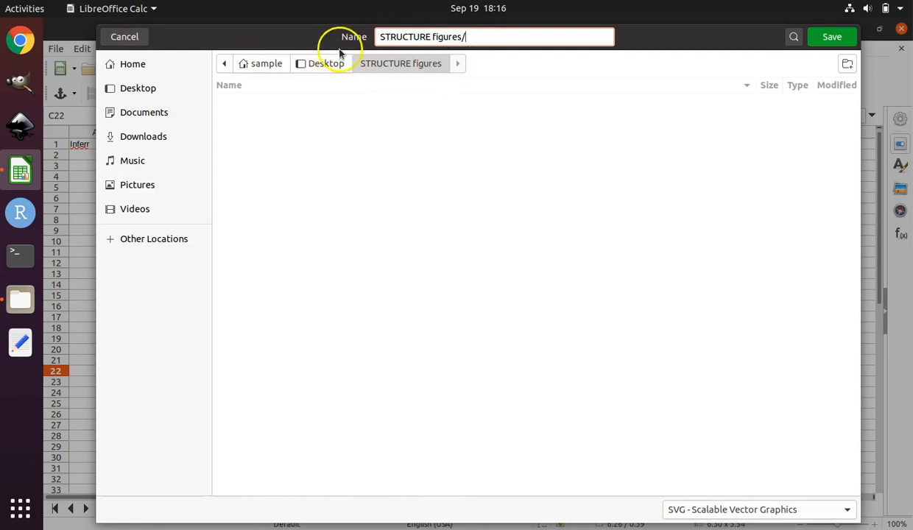
pyautogui.press('BackSpace')
pyautogui.press('BackSpace')
pyautogui.press('BackSpace')
pyautogui.press('BackSpace')
pyautogui.press('BackSpace')
pyautogui.press('BackSpace')
pyautogui.press('BackSpace')
pyautogui.press('BackSpace')
pyautogui.press('BackSpace')
pyautogui.press('BackSpace')
pyautogui.press('BackSpace')
pyautogui.press('BackSpace')
pyautogui.press('BackSpace')
pyautogui.press('BackSpace')
pyautogui.press('BackSpace')
pyautogui.press('BackSpace')
pyautogui.press('BackSpace')
pyautogui.press('BackSpace')
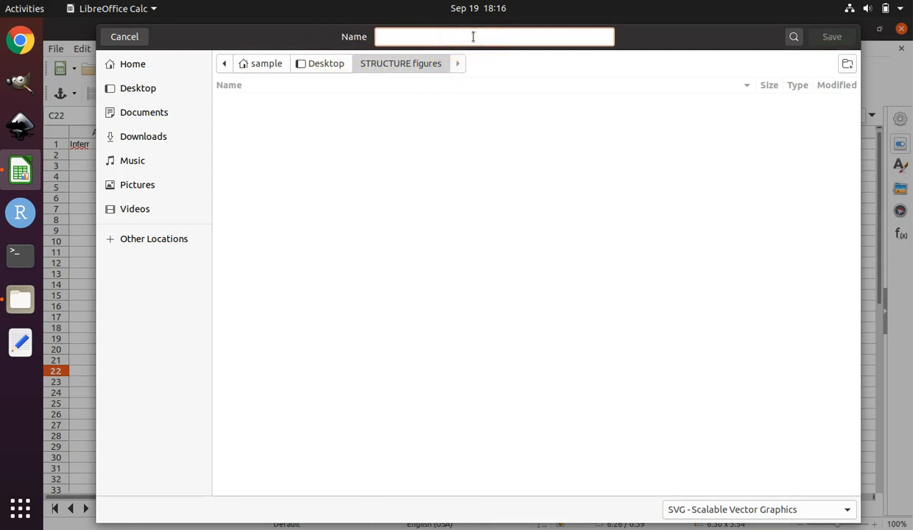
pyautogui.write('figure.svg')
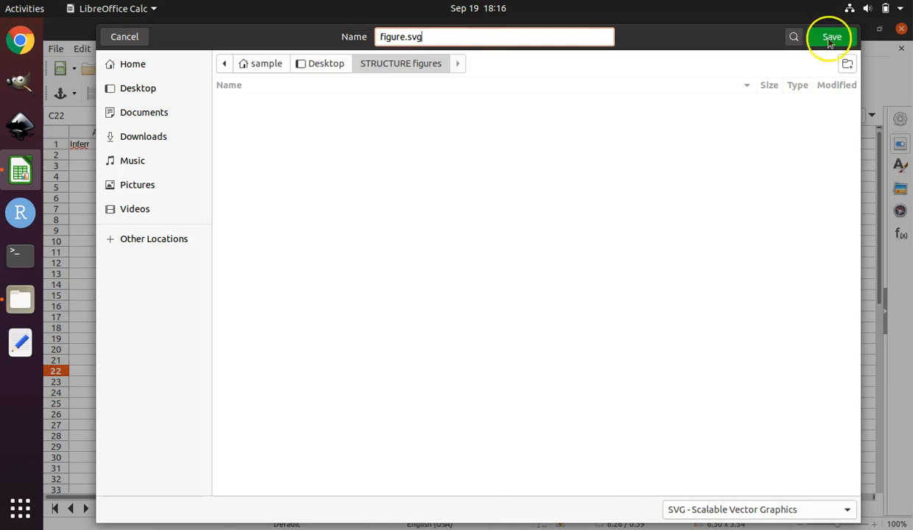
pyautogui.click(839, 41)
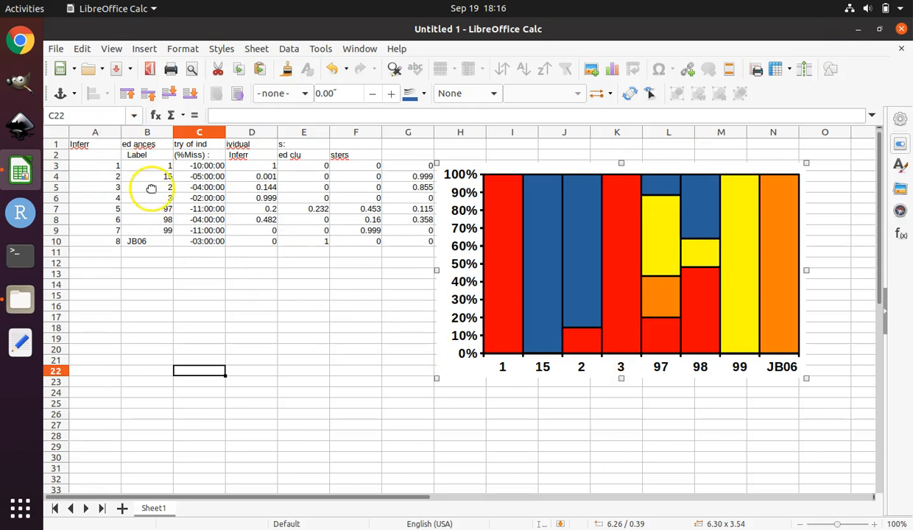
# Step: Start saving the spreadsheet as a new file and choose the STRUCTURE figures folder on the Desktop
pyautogui.click(59, 53)
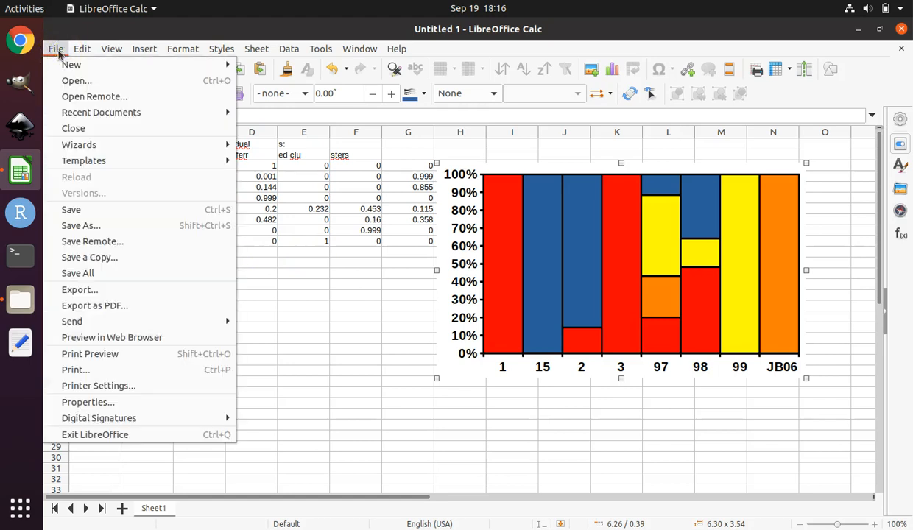
pyautogui.click(78, 225)
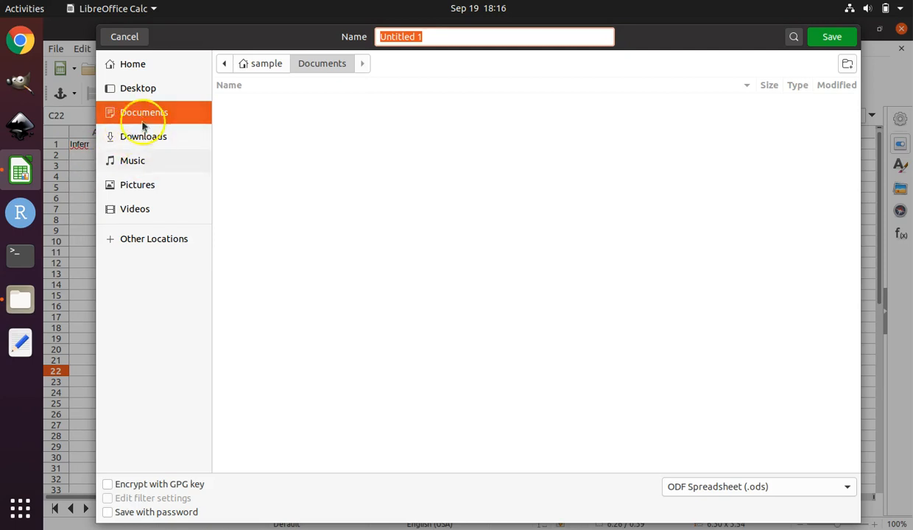
pyautogui.click(151, 94)
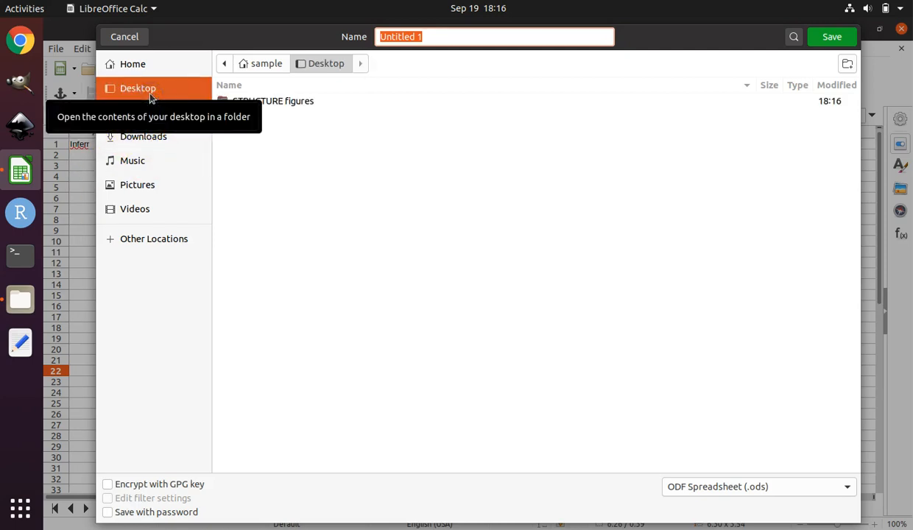
pyautogui.click(261, 105)
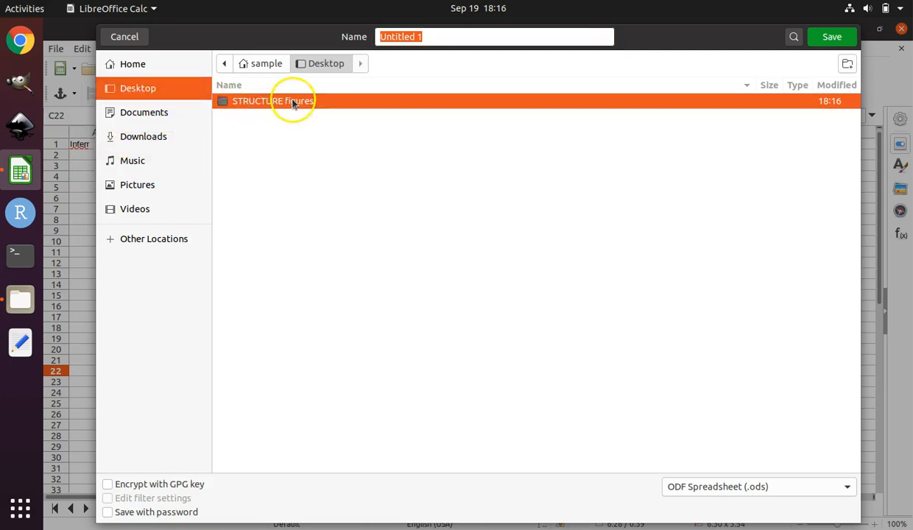
pyautogui.doubleClick(292, 102)
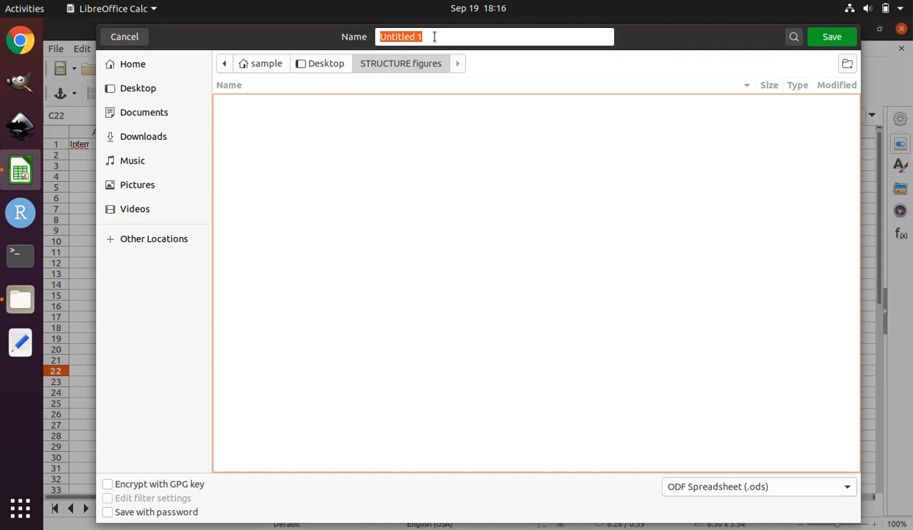
# Step: Name the spreadsheet figure maker and save it in ODF Spreadsheet (.ods) format
pyautogui.write('fi')
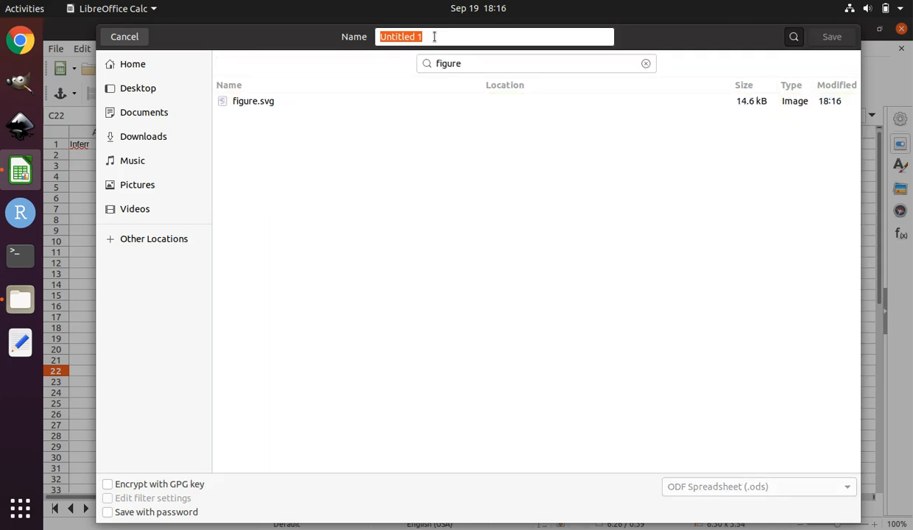
pyautogui.press('BackSpace')
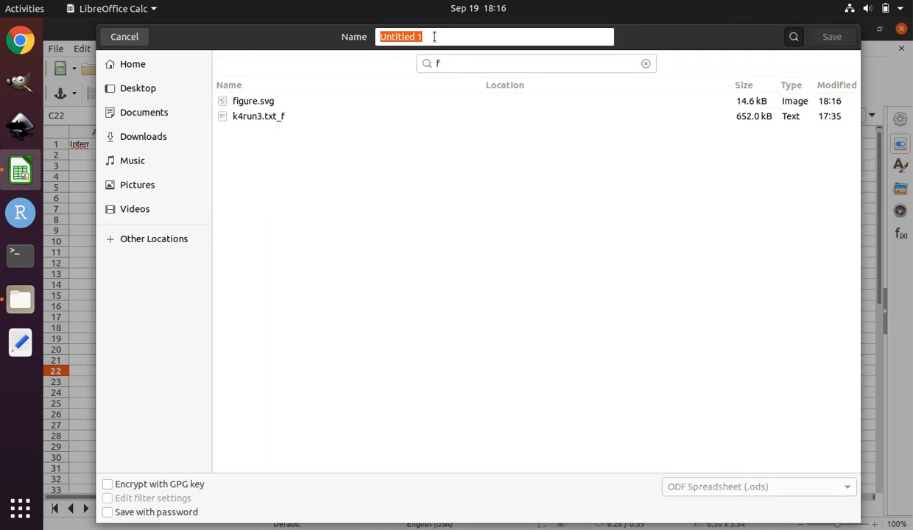
pyautogui.click(426, 37)
pyautogui.press('BackSpace')
pyautogui.press('BackSpace')
pyautogui.press('BackSpace')
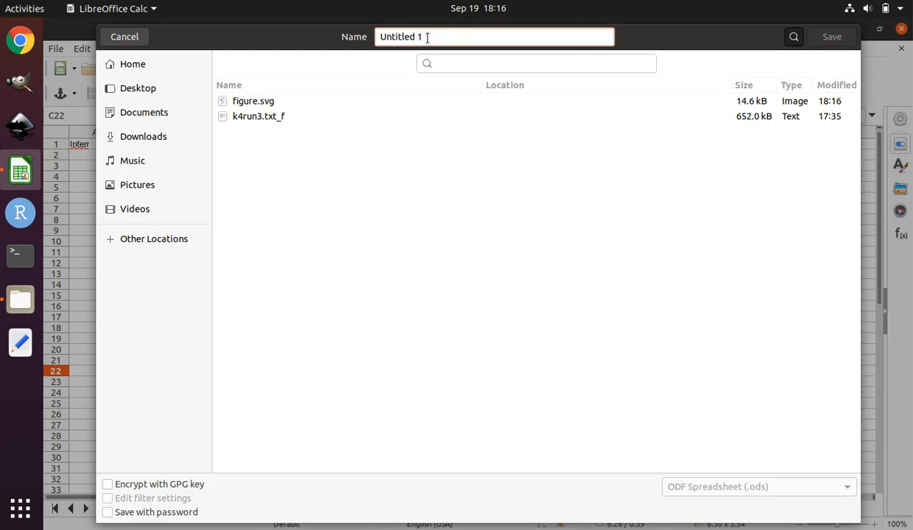
pyautogui.press('BackSpace')
pyautogui.press('BackSpace')
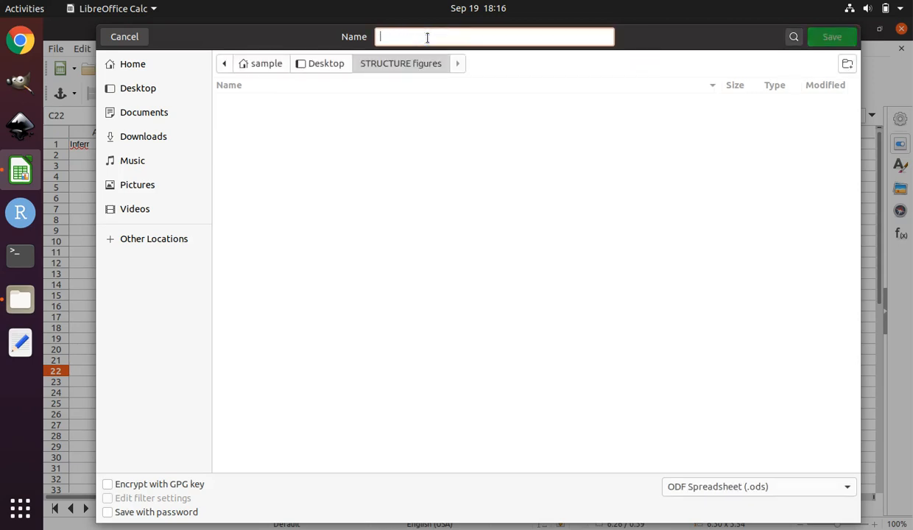
pyautogui.write('figure maker')
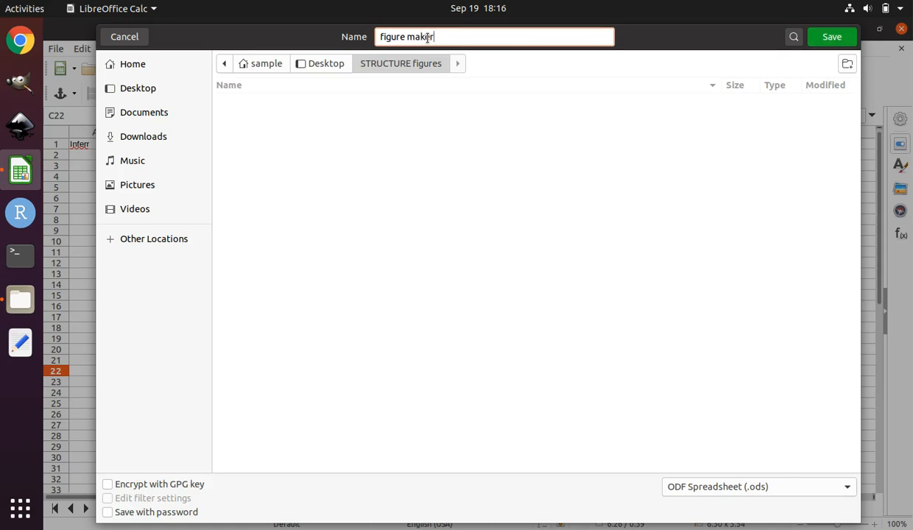
pyautogui.click(836, 39)
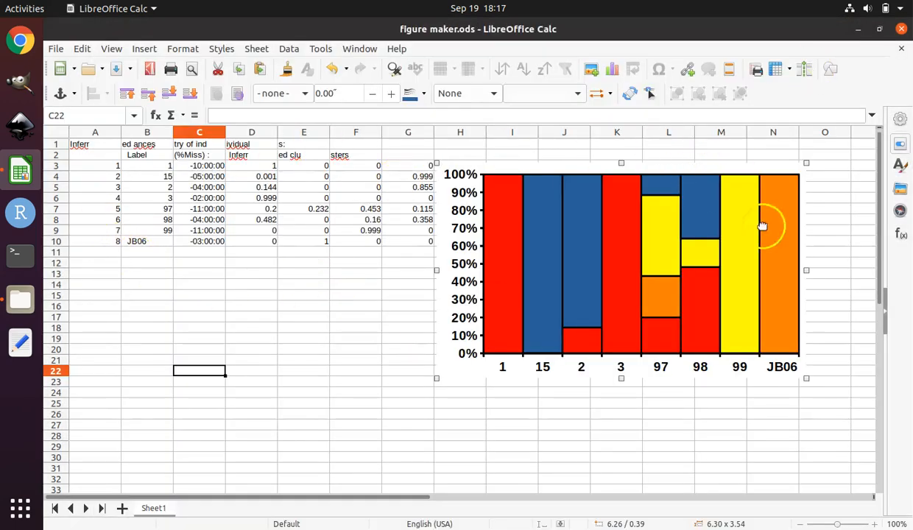
# Step: Close the spreadsheet, switch to the Files window and select figure.svg in the Desktop's STRUCTURE figures folder
pyautogui.click(902, 30)
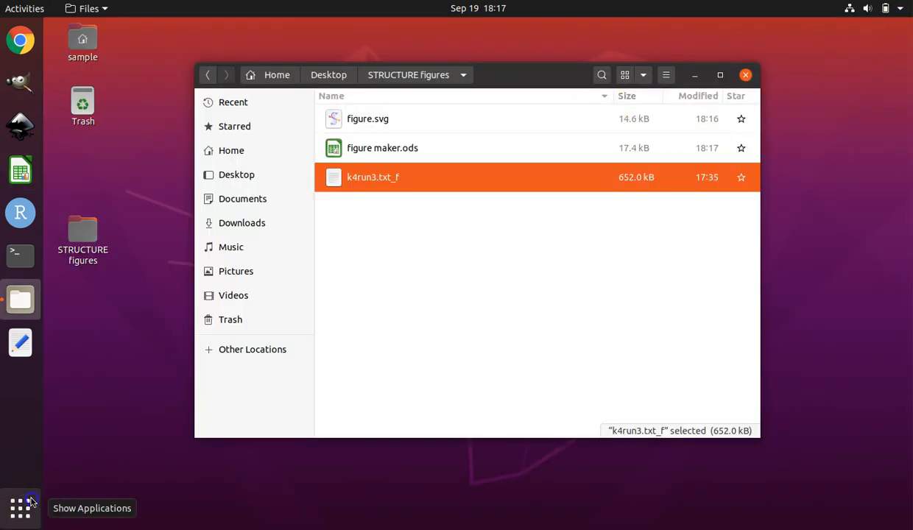
pyautogui.click(21, 301)
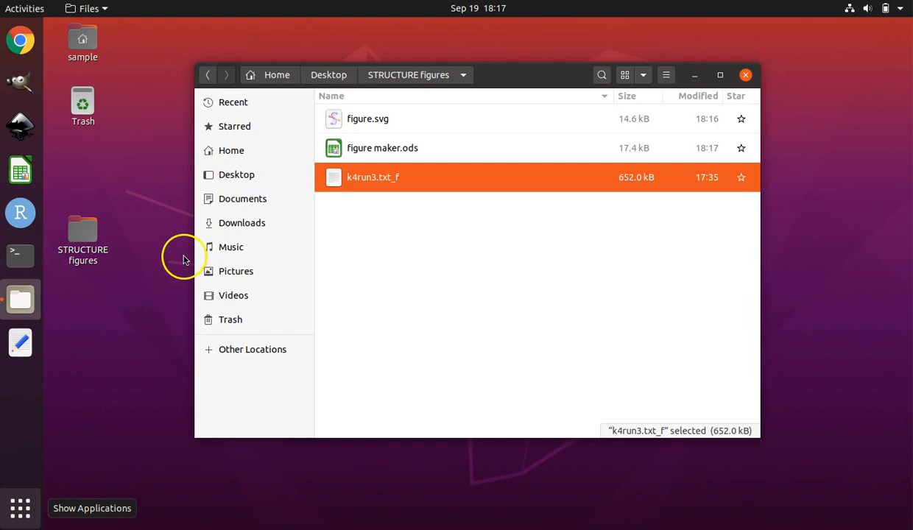
pyautogui.click(247, 174)
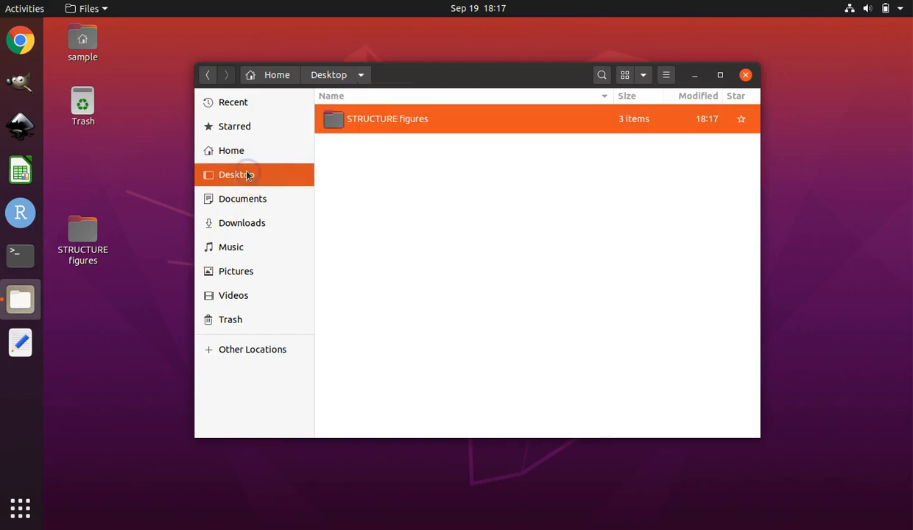
pyautogui.doubleClick(417, 123)
pyautogui.click(368, 120)
pyautogui.click(407, 122)
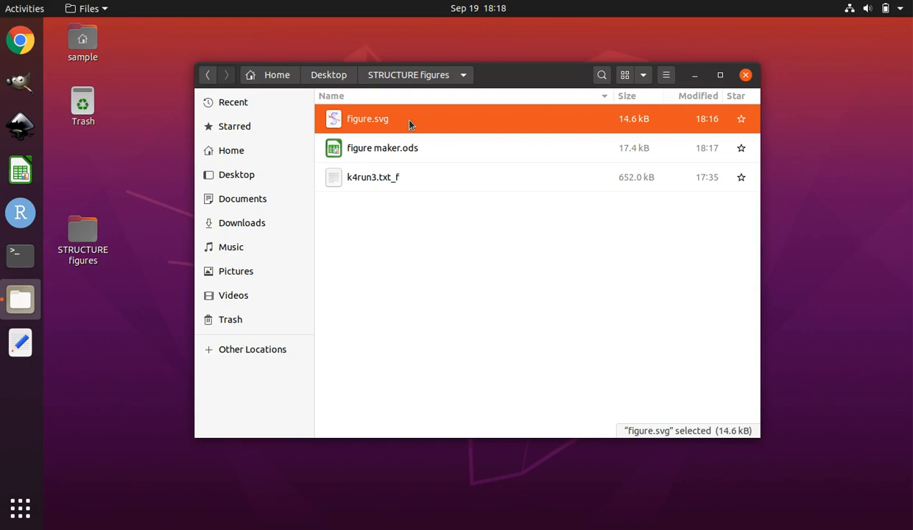
# Step: Open figure.svg in Inkscape and maximize its window
pyautogui.rightClick(526, 123)
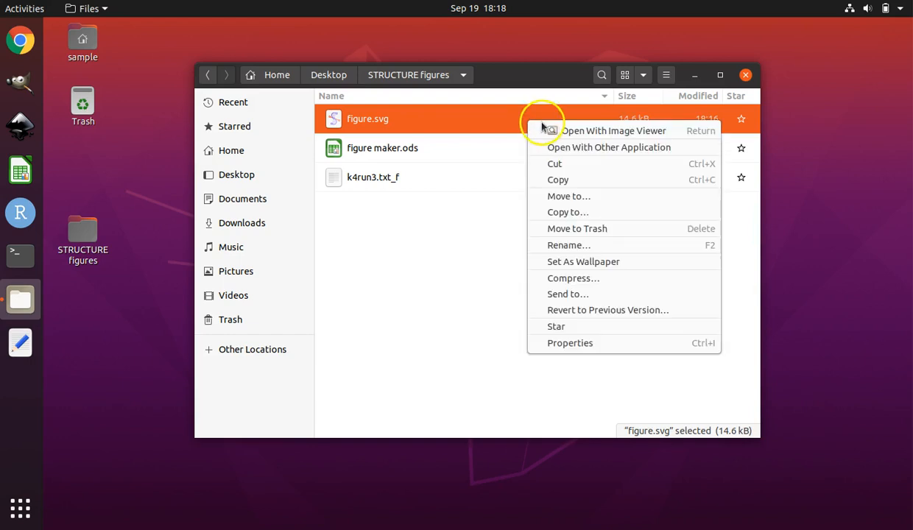
pyautogui.click(573, 148)
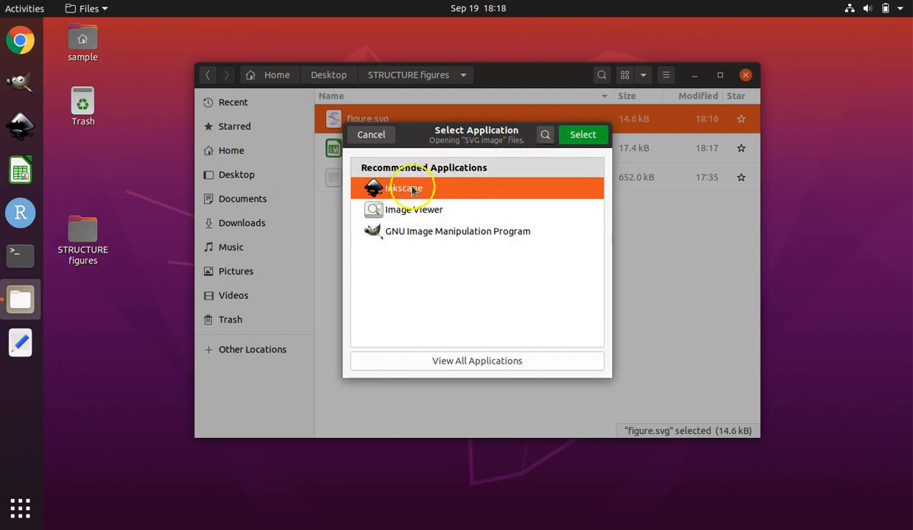
pyautogui.click(584, 136)
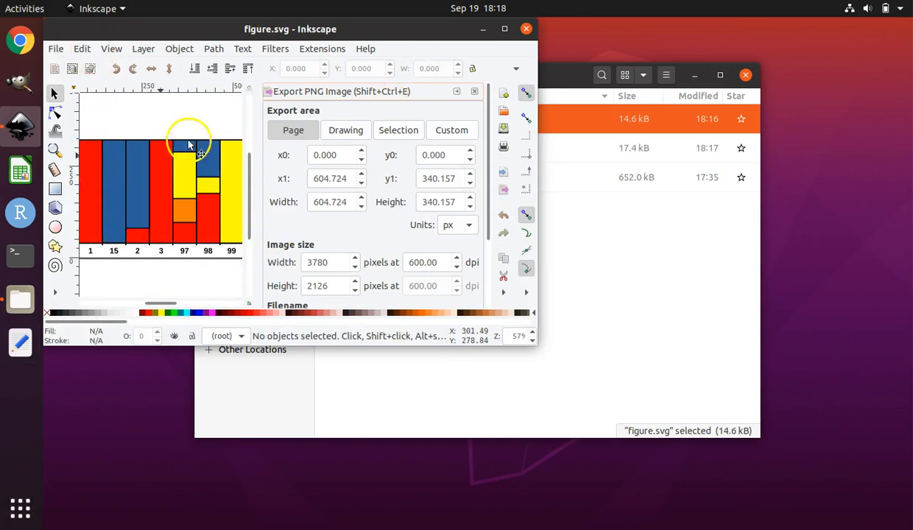
pyautogui.click(506, 29)
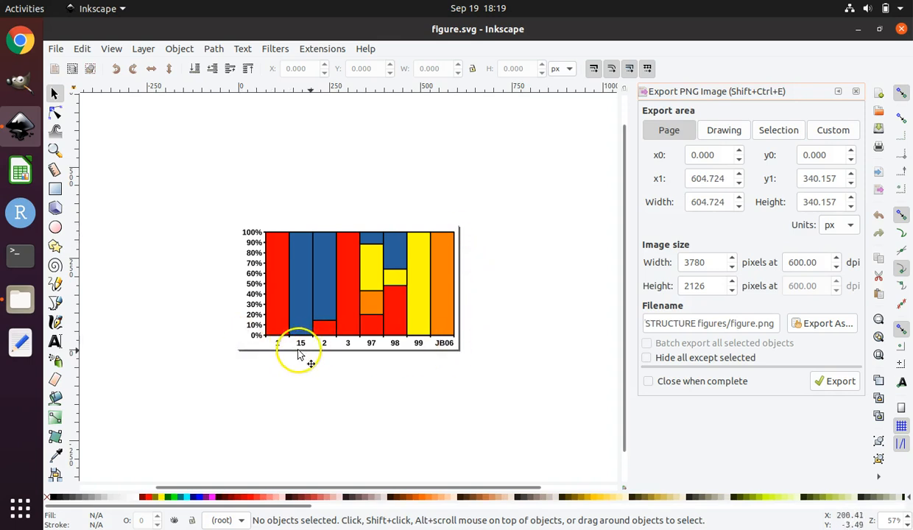
# Step: Set up a PNG export of the whole drawing at 600 dpi
pyautogui.click(56, 49)
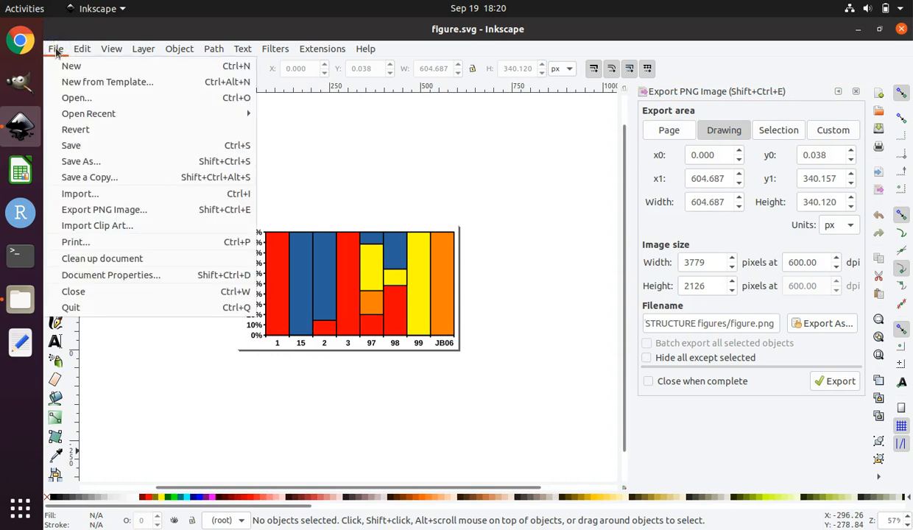
pyautogui.click(84, 211)
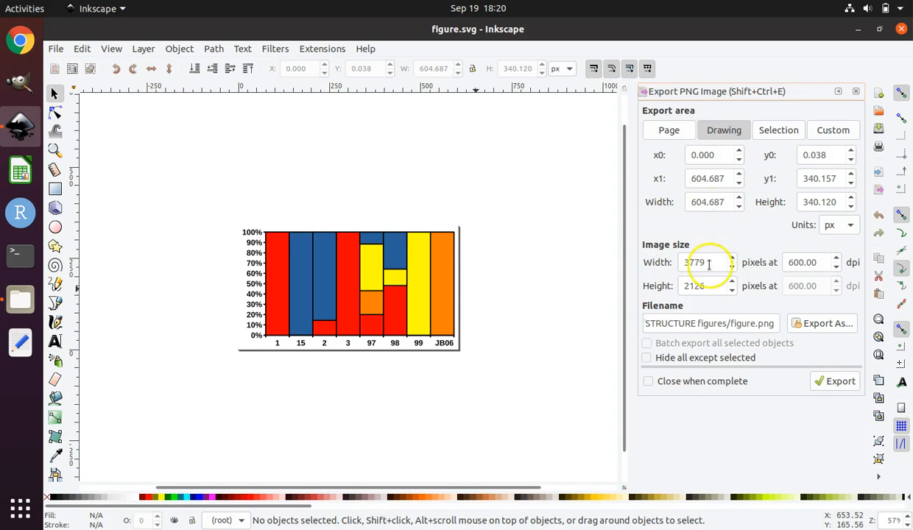
pyautogui.moveTo(804, 262); pyautogui.dragTo(768, 262)
pyautogui.write('60')
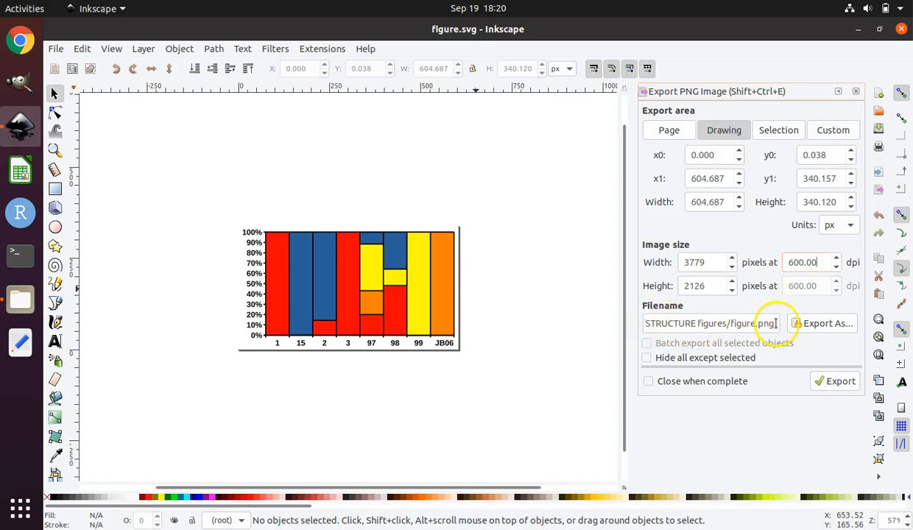
# Step: Set the export file to figure.png in the Desktop's STRUCTURE figures folder and export the drawing
pyautogui.click(825, 326)
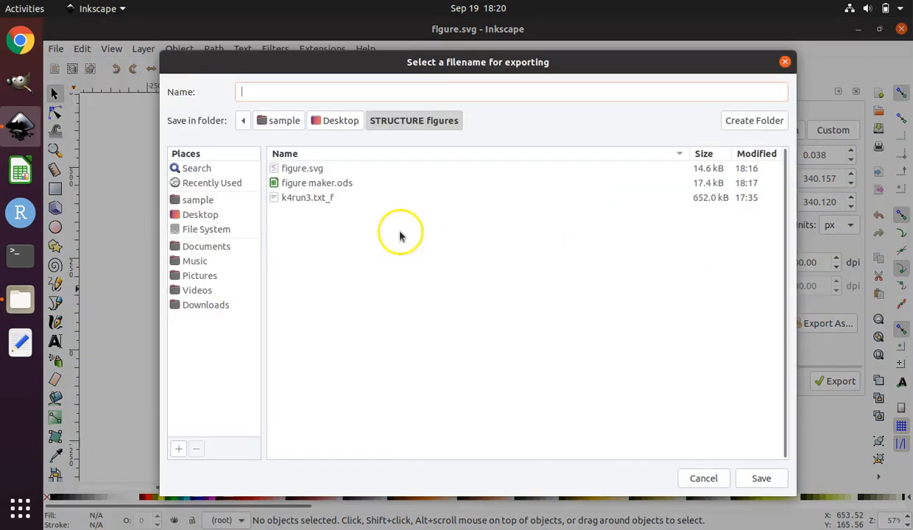
pyautogui.click(202, 216)
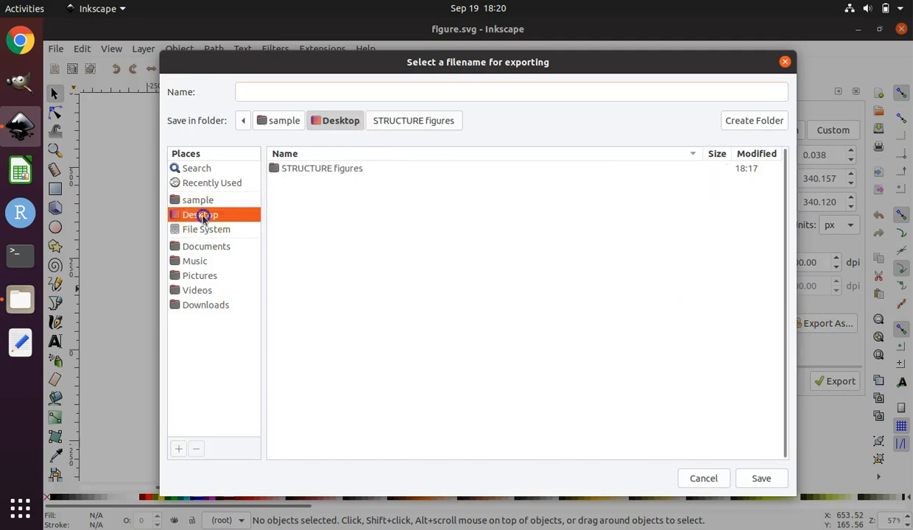
pyautogui.click(324, 171)
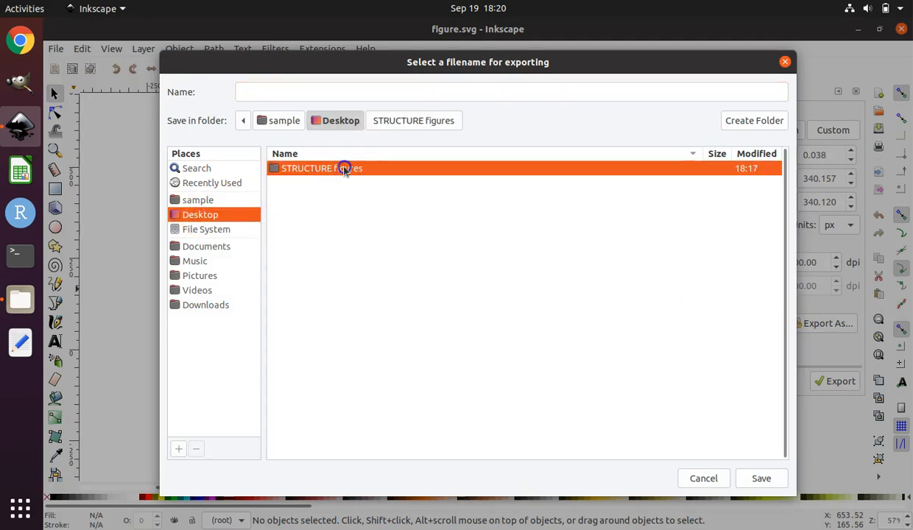
pyautogui.doubleClick(345, 168)
pyautogui.click(317, 93)
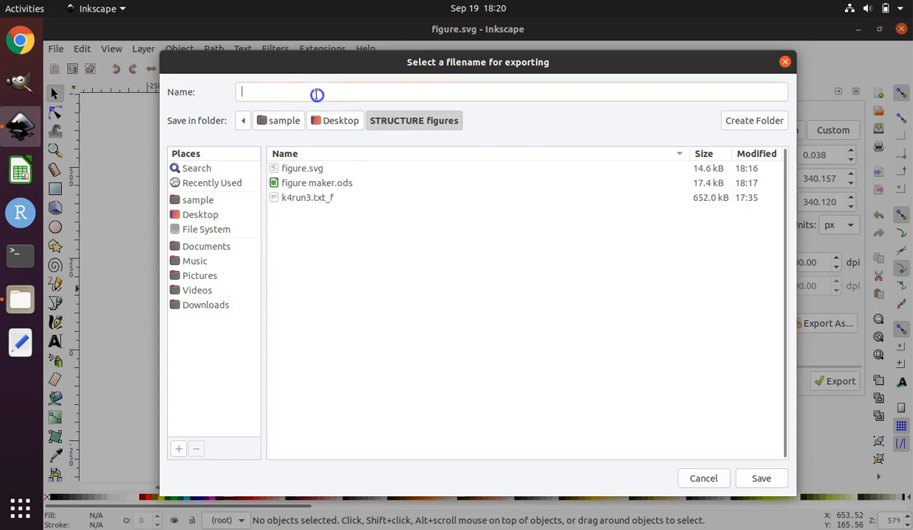
pyautogui.write('figure.png')
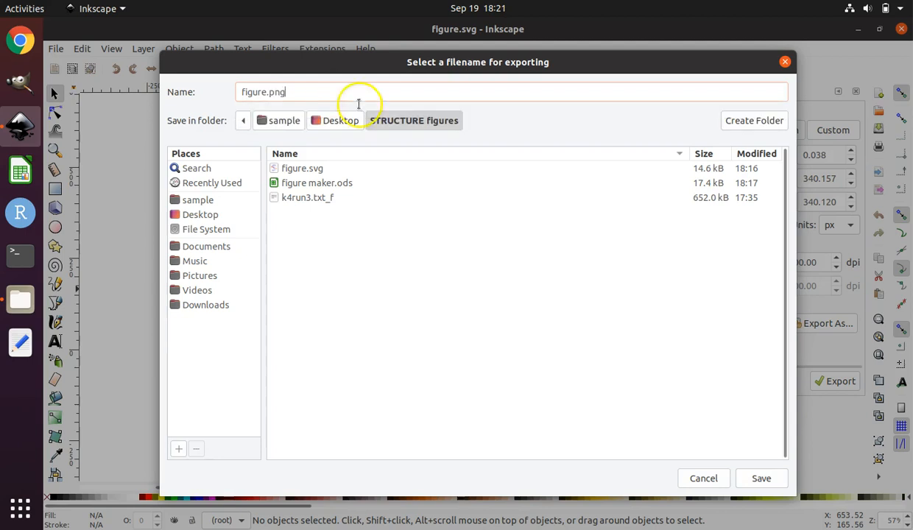
pyautogui.click(760, 479)
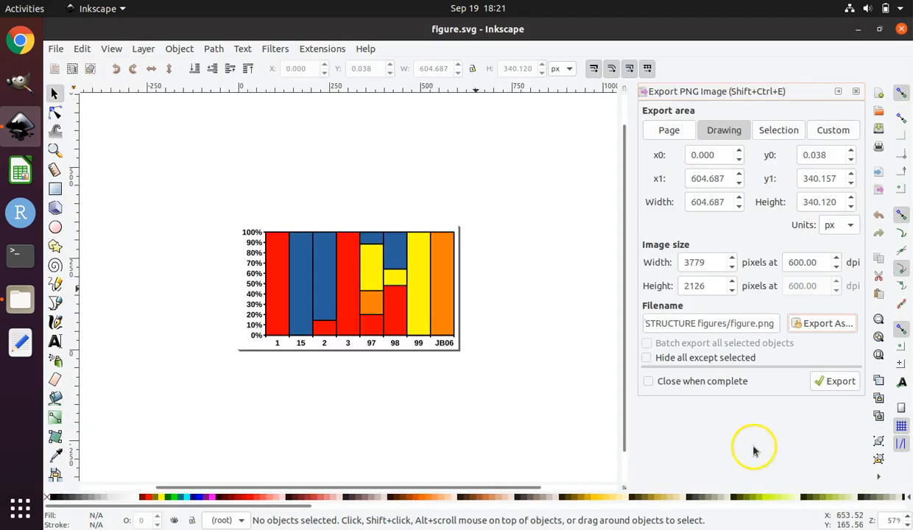
pyautogui.click(827, 382)
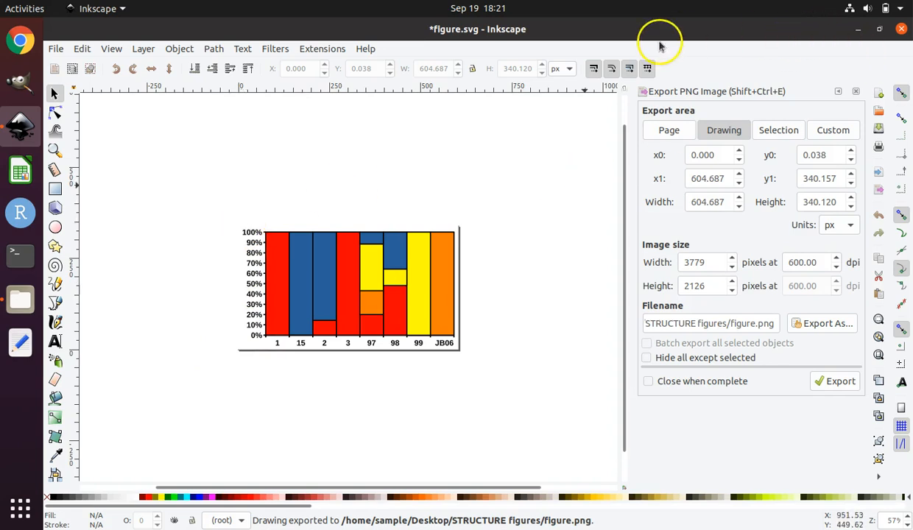
# Step: Close Inkscape without saving the changes to figure.svg, and open figure.png from the STRUCTURE figures folder in Image Viewer
pyautogui.click(903, 34)
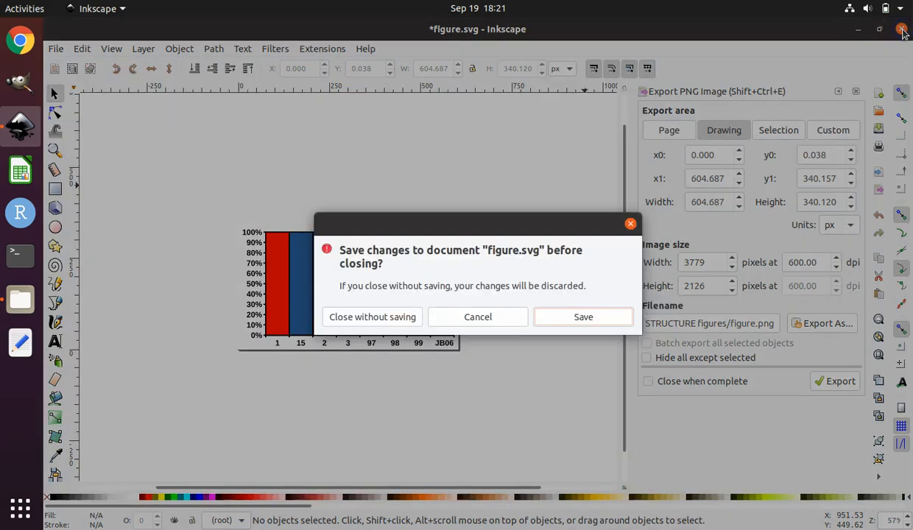
pyautogui.click(376, 318)
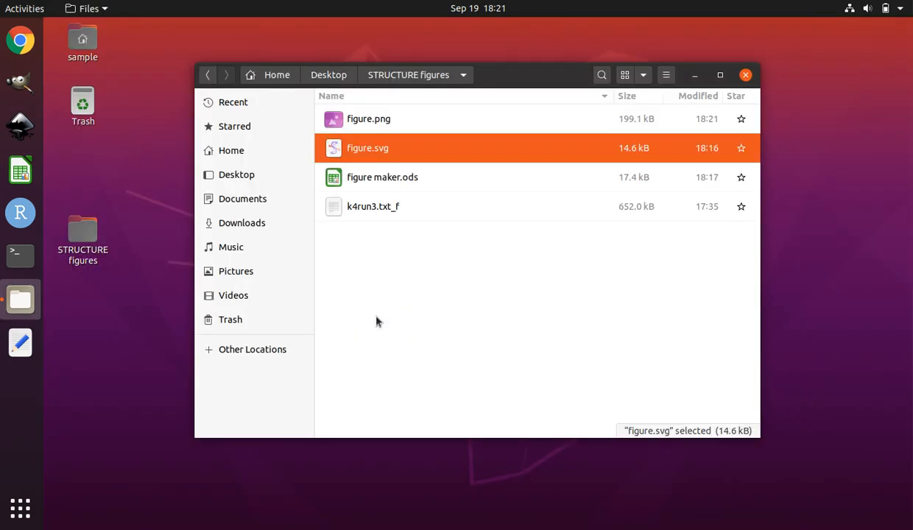
pyautogui.click(388, 121)
pyautogui.click(360, 124)
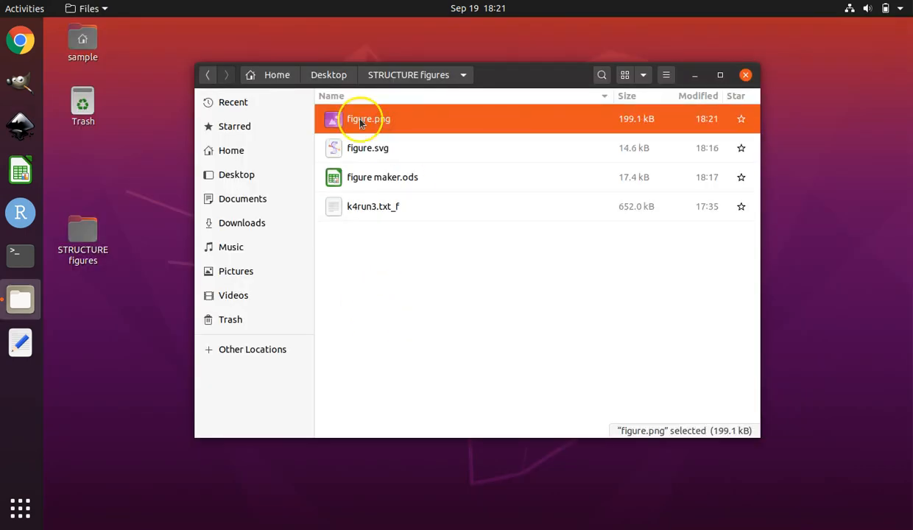
pyautogui.doubleClick(386, 118)
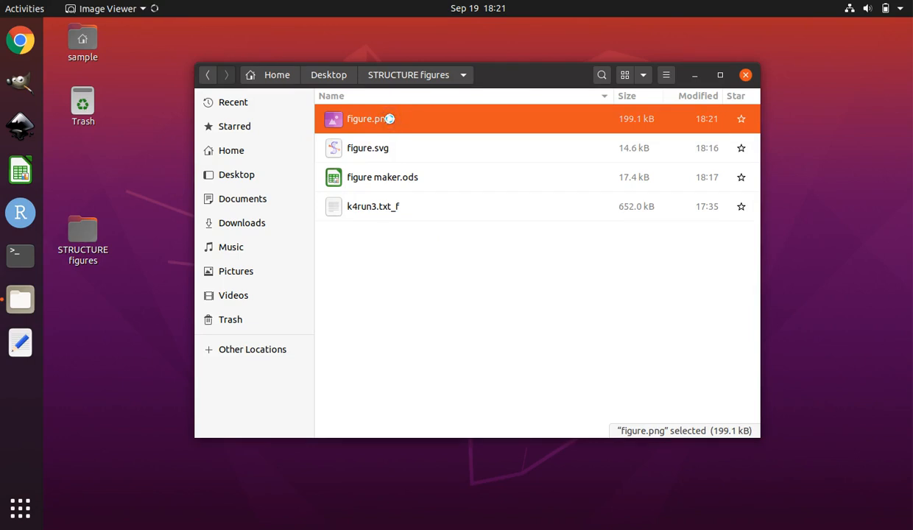